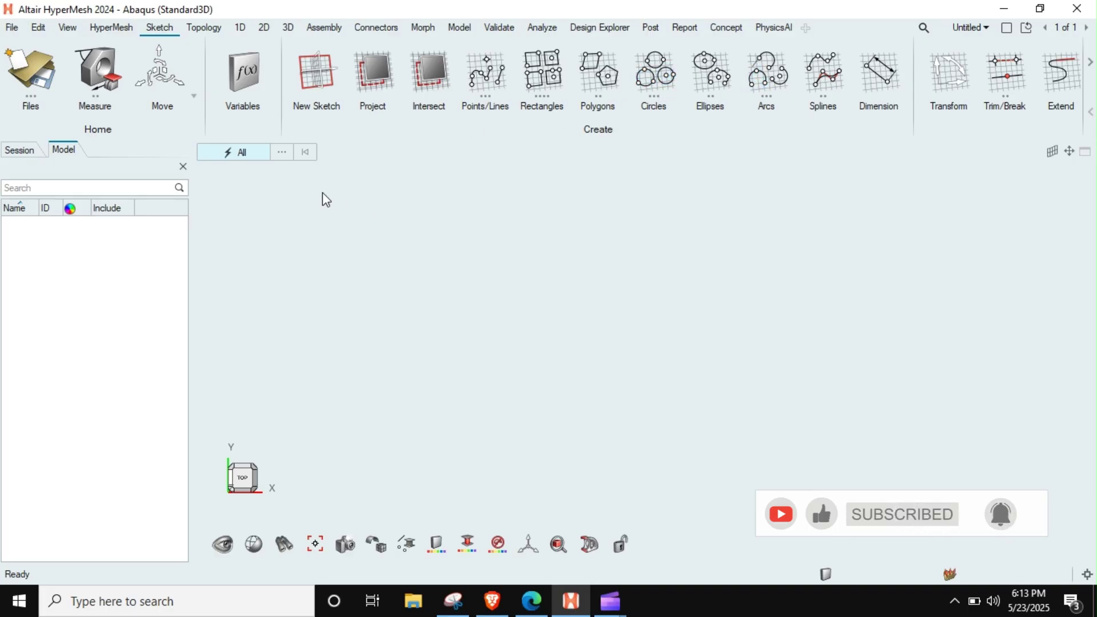
# Create a sketch for a center-radius circle on the XZ plane, with its normal along Y
pyautogui.click(671, 86)
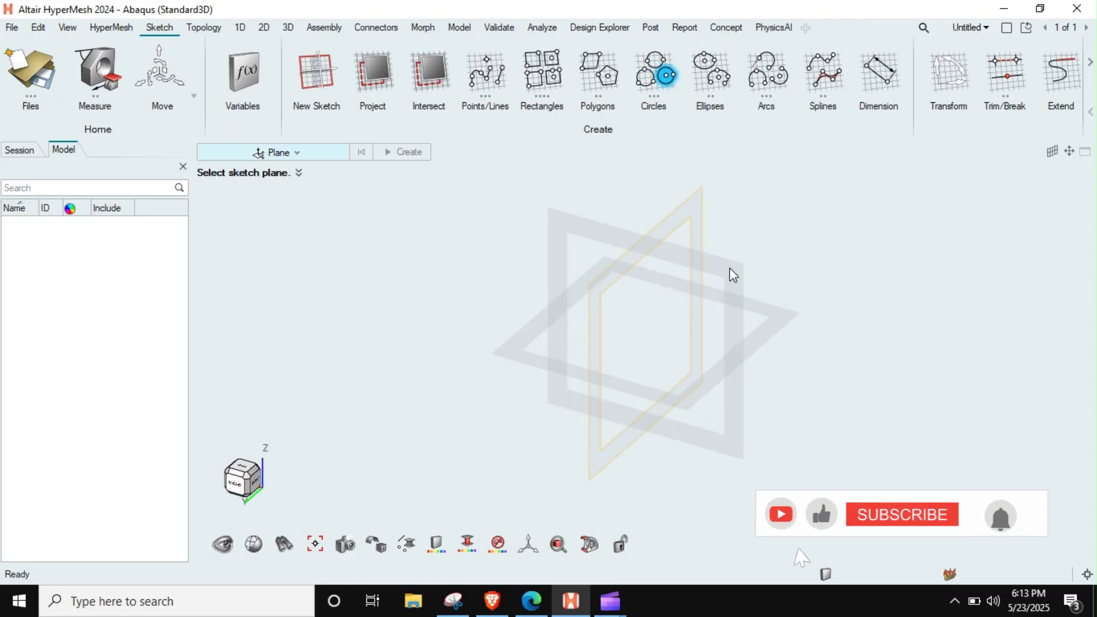
pyautogui.click(731, 274)
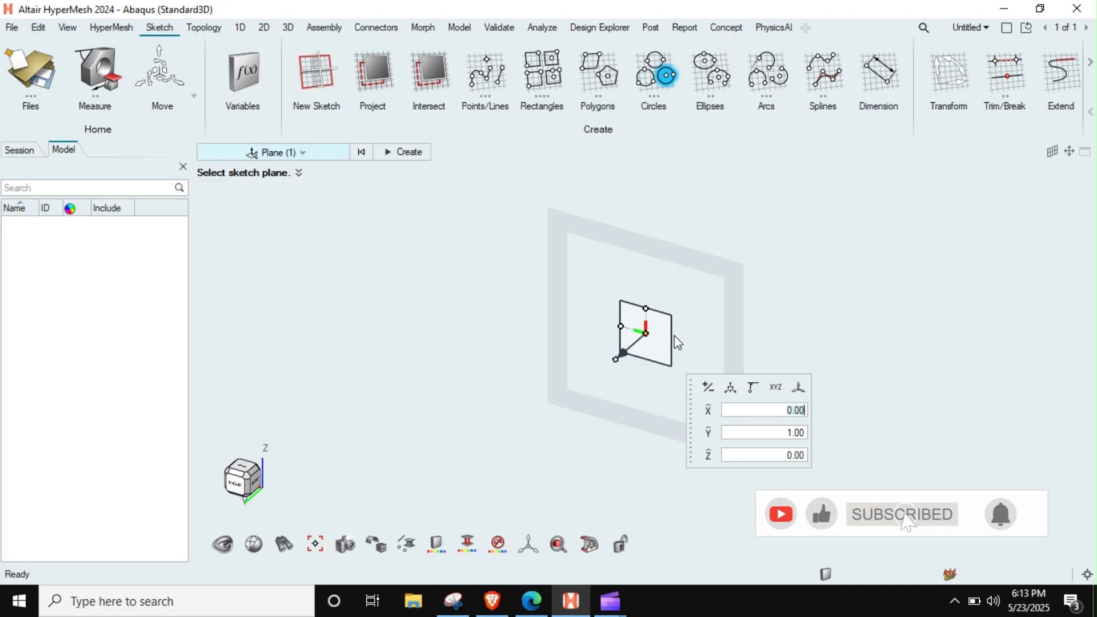
pyautogui.click(724, 277)
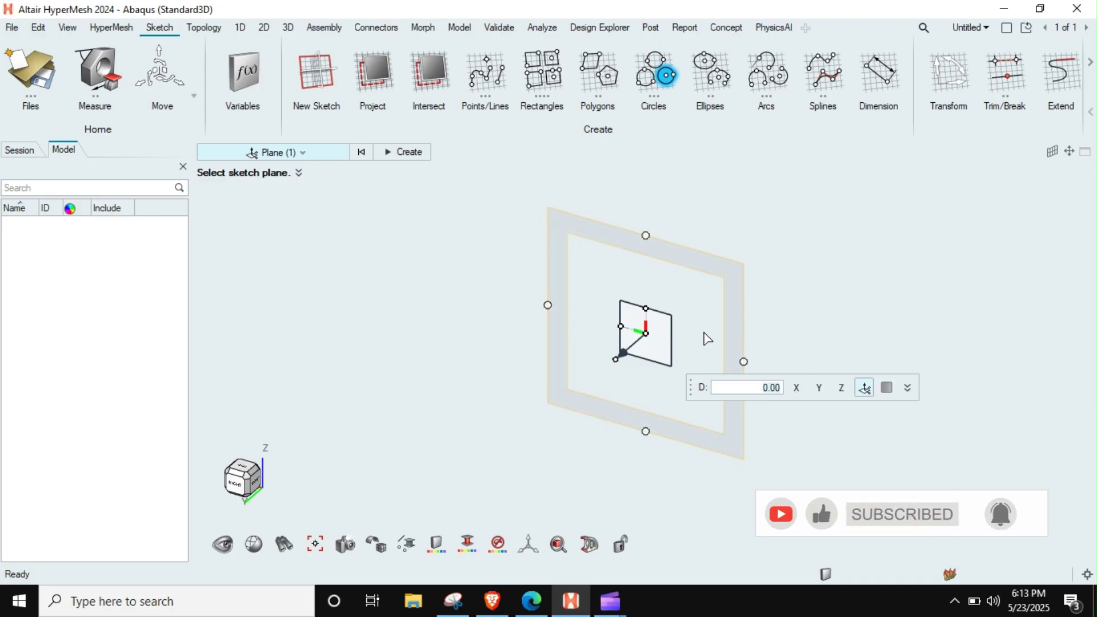
pyautogui.click(424, 160)
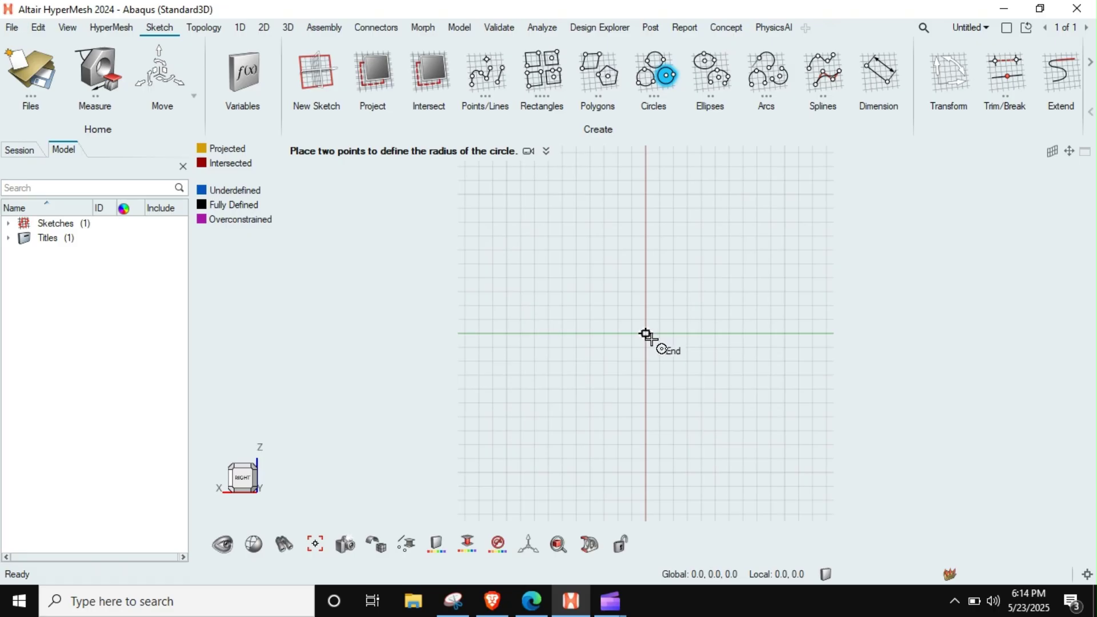
# Draw a circle of 30 mm diameter centered on the sketch origin and exit the sketch
pyautogui.click(637, 331)
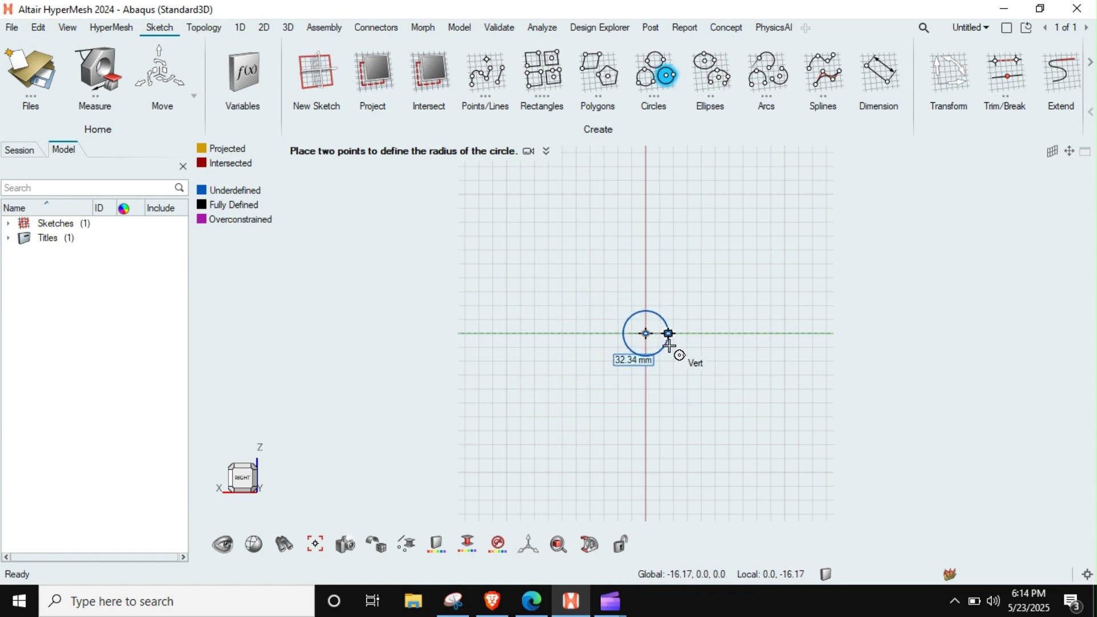
pyautogui.click(710, 318)
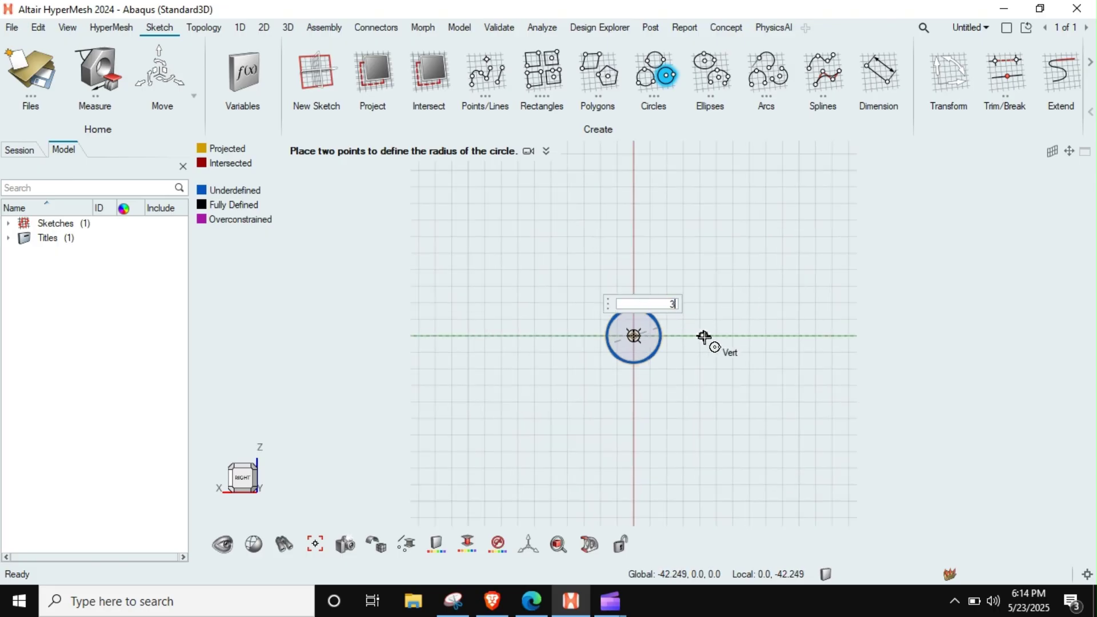
pyautogui.press('Return')
pyautogui.press('Escape')
pyautogui.press('Escape')
pyautogui.press('Escape')
# Create a second circle sketch on the same XZ plane as the first disc
pyautogui.click(653, 60)
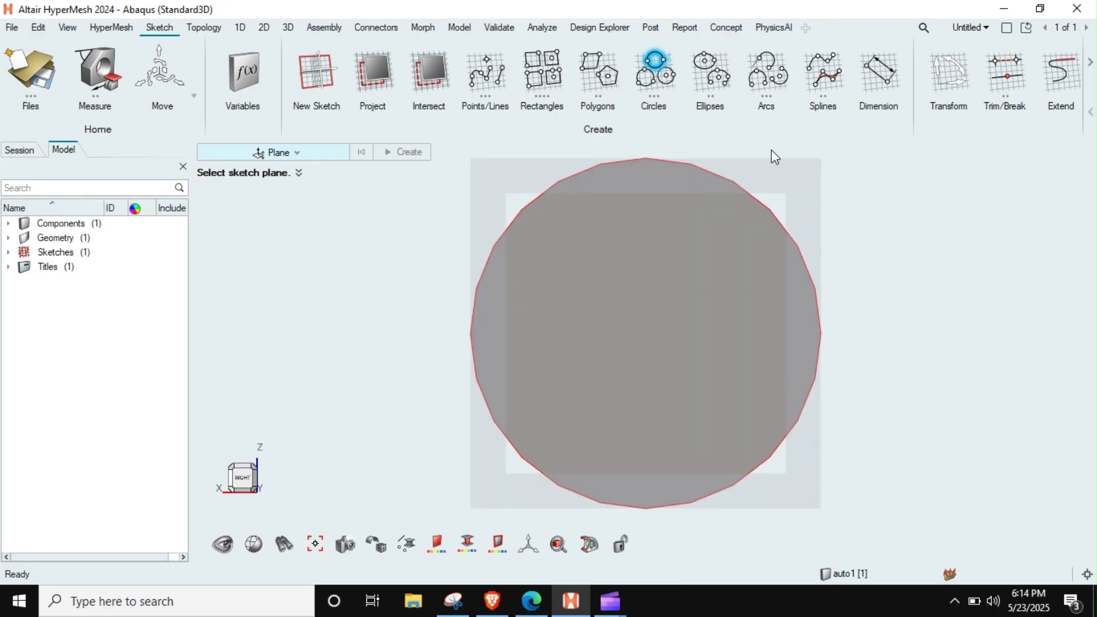
pyautogui.click(806, 309)
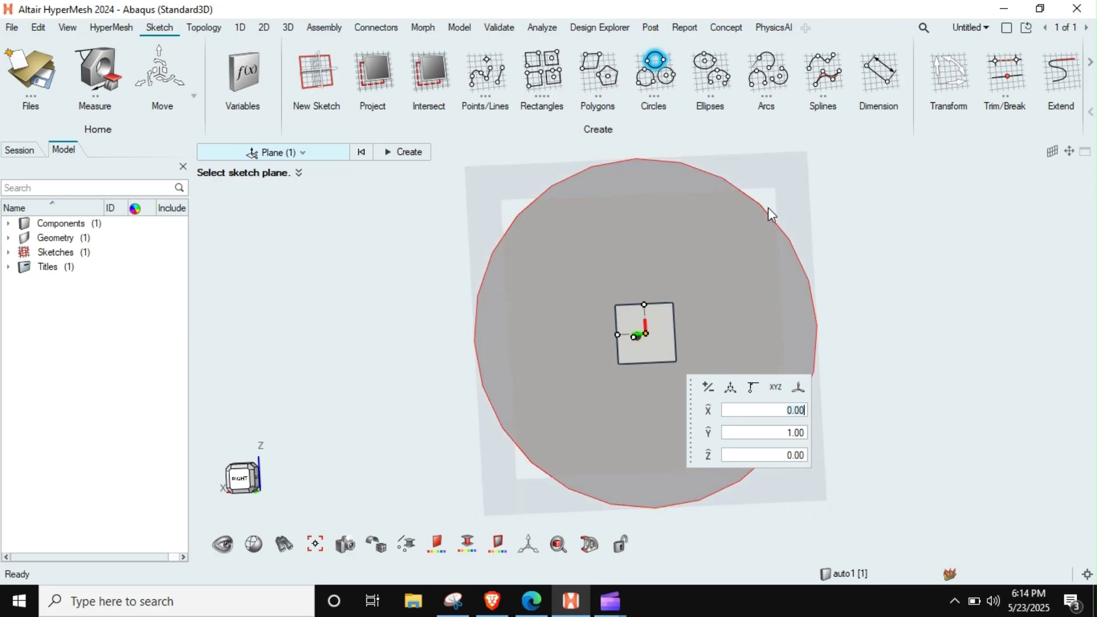
pyautogui.click(394, 151)
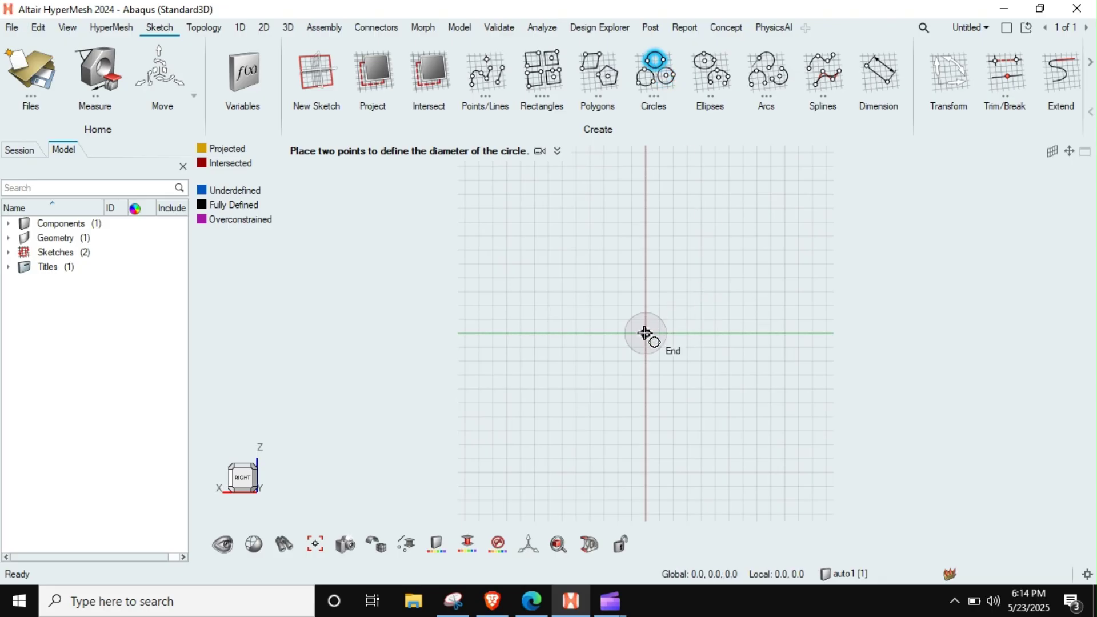
# Draw a concentric 50 mm diameter circle by center and radius at the origin and exit the sketch
pyautogui.click(645, 333)
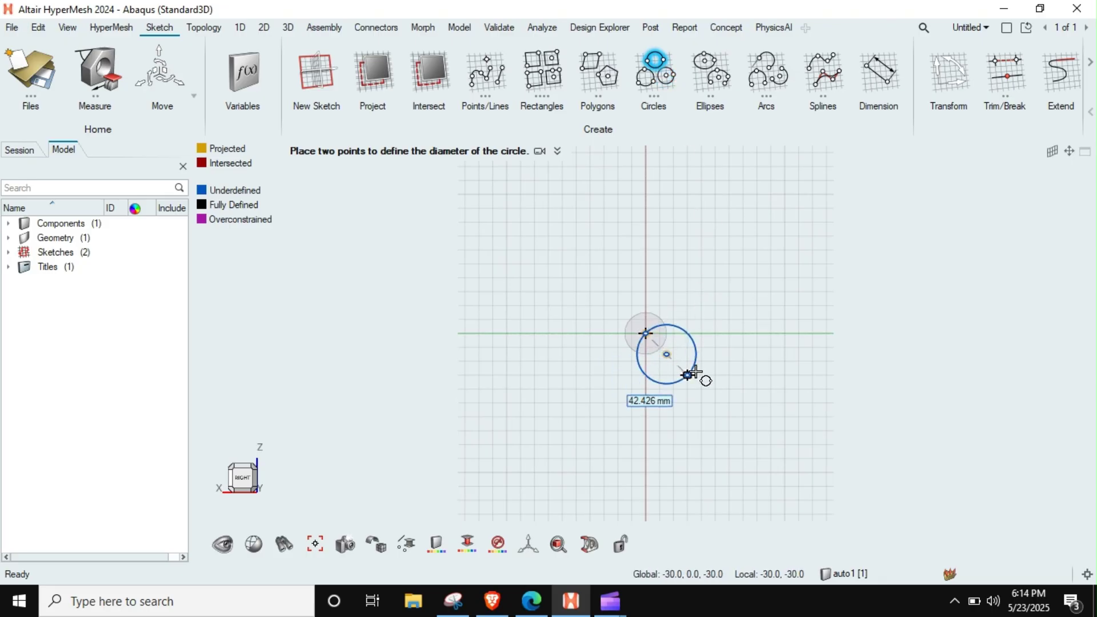
pyautogui.press('Escape')
pyautogui.click(665, 77)
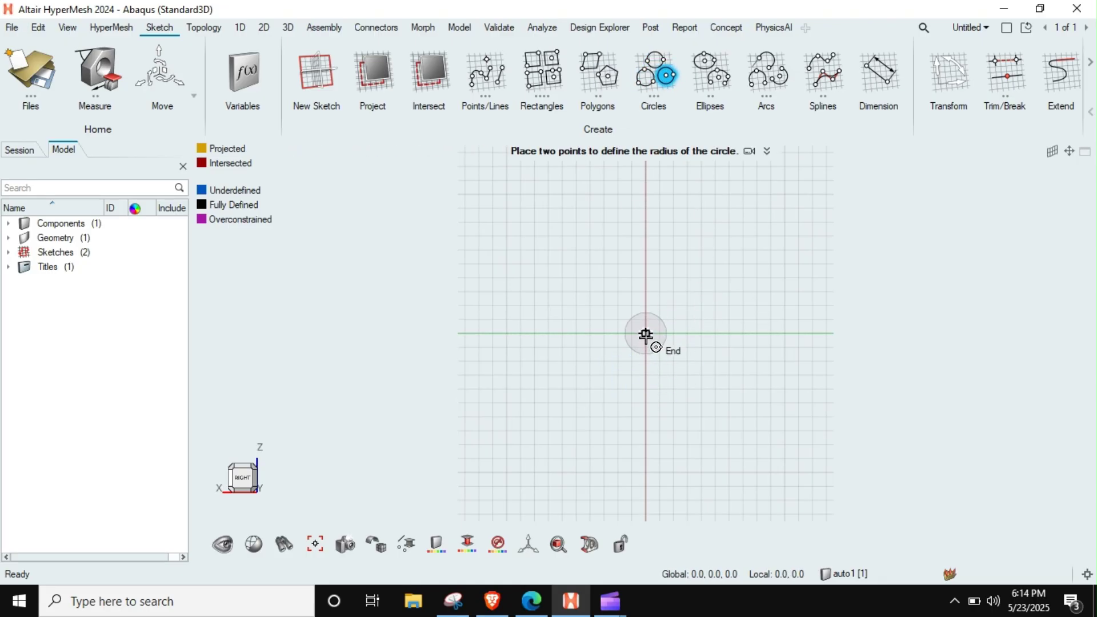
pyautogui.click(645, 334)
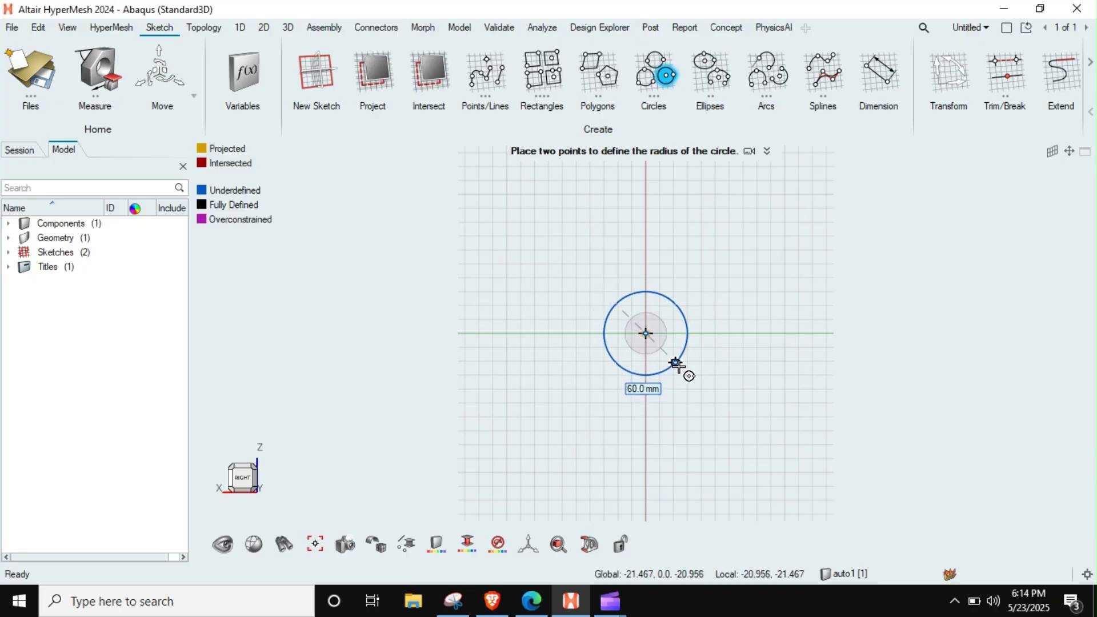
pyautogui.click(670, 358)
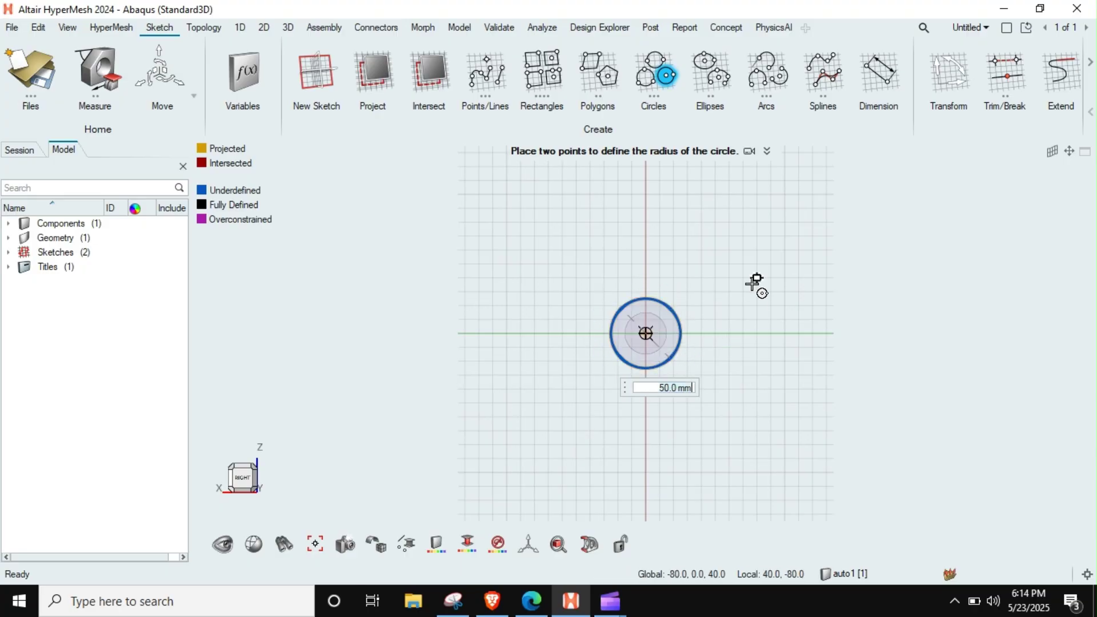
pyautogui.press('Escape')
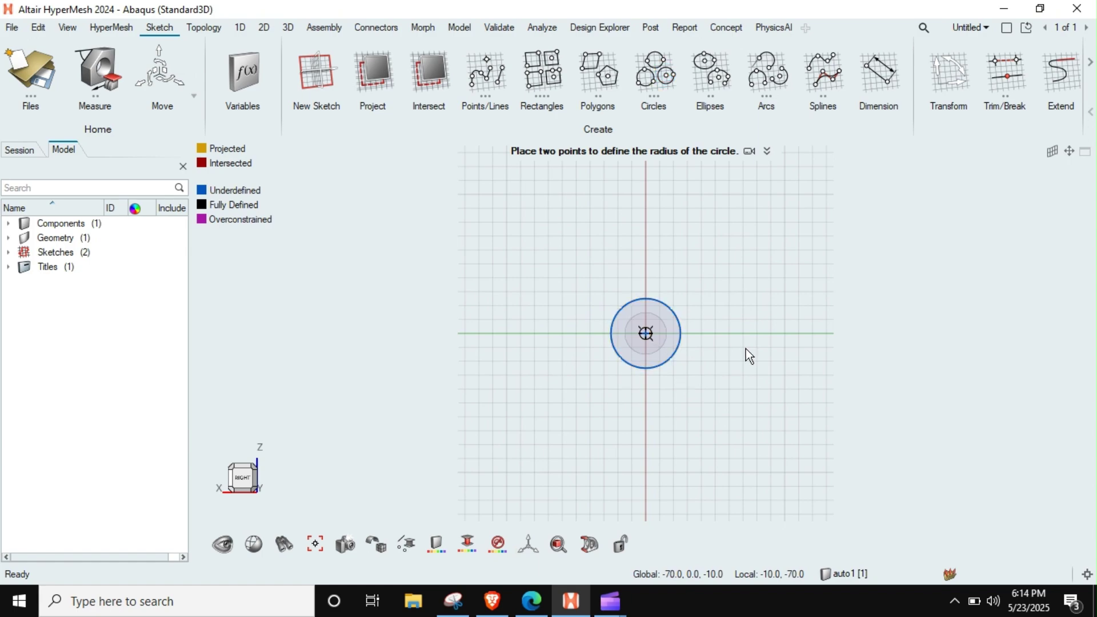
pyautogui.press('Escape')
# Delete the inner circular surface and undo that deletion
pyautogui.scroll(3, 694, 335)
pyautogui.moveTo(688, 335); pyautogui.dragTo(559, 360, button='middle')
pyautogui.keyDown('ctrl'); pyautogui.moveTo(558, 361); pyautogui.dragTo(558, 328); pyautogui.keyUp('ctrl')
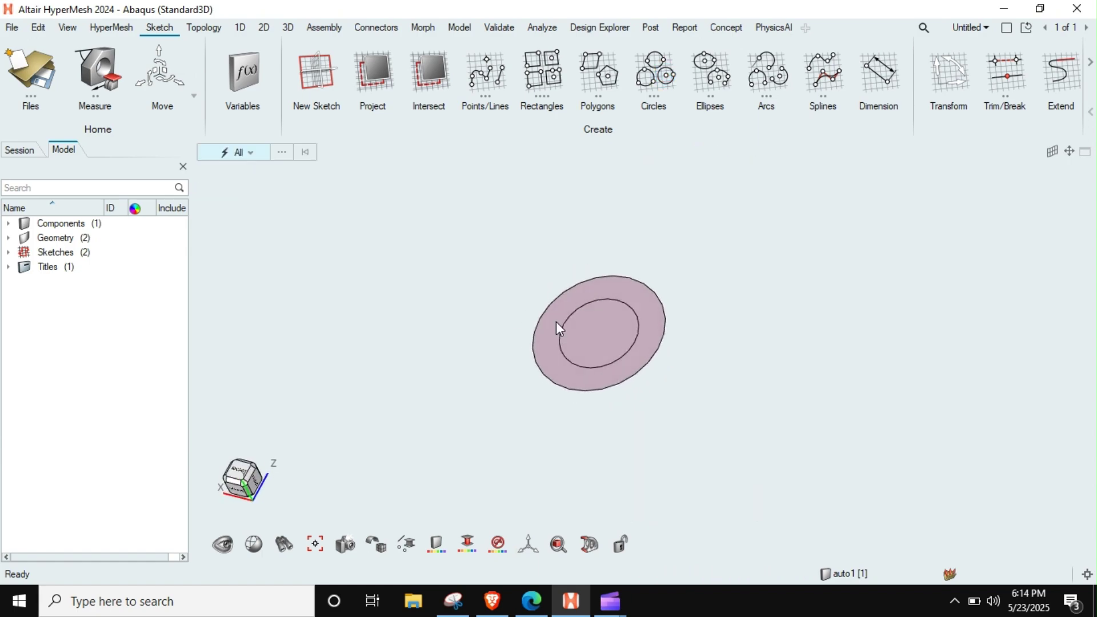
pyautogui.click(594, 343)
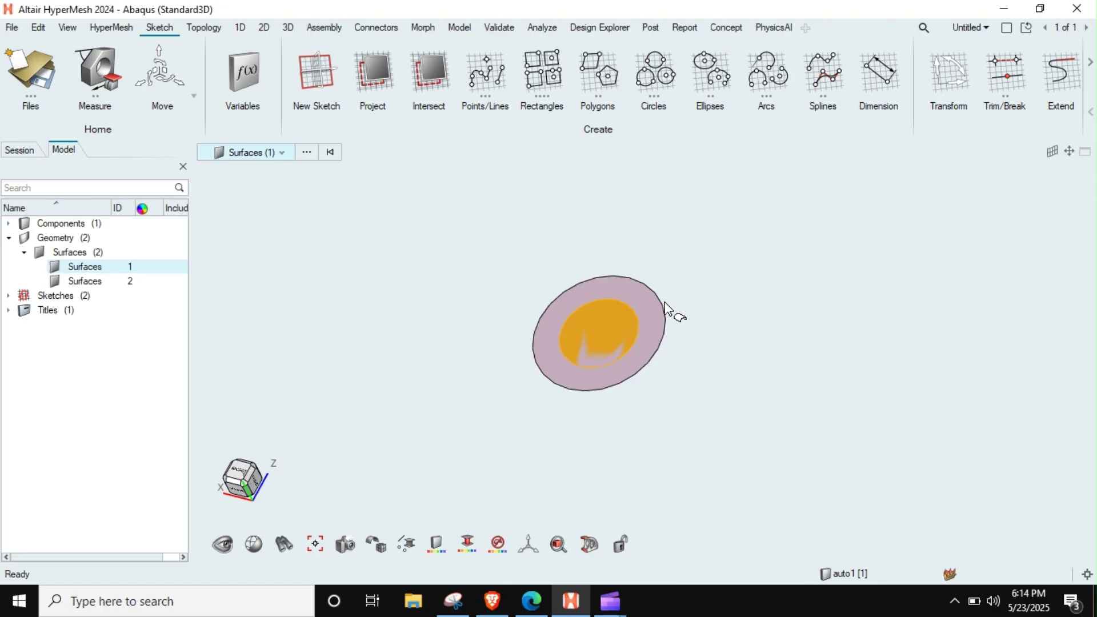
pyautogui.press('Delete')
pyautogui.hotkey('ctrl', 'z')
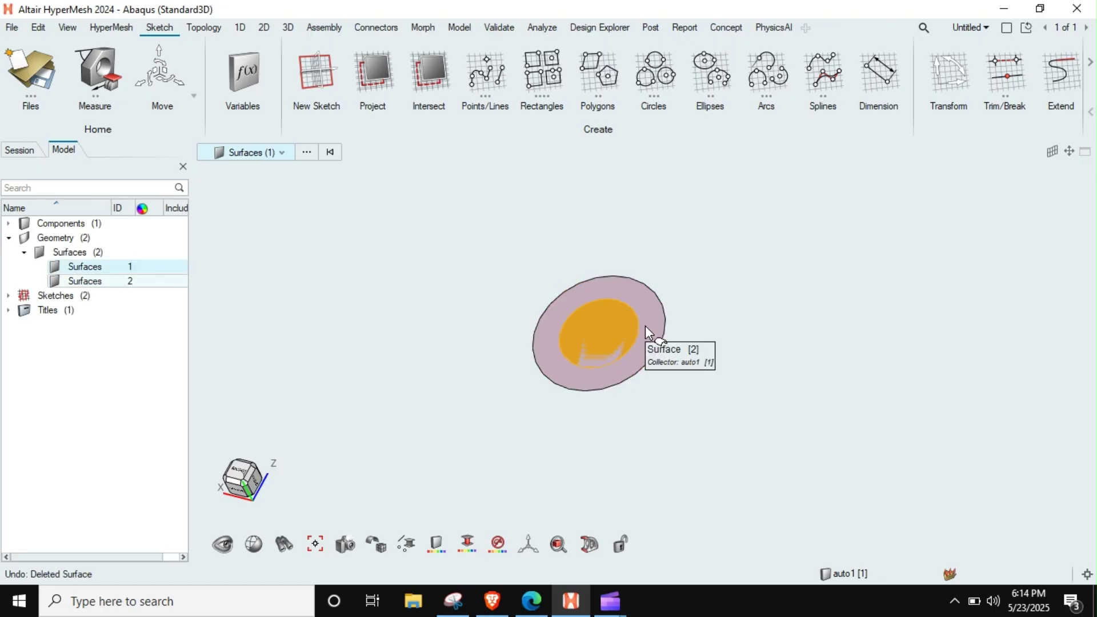
pyautogui.press('Escape')
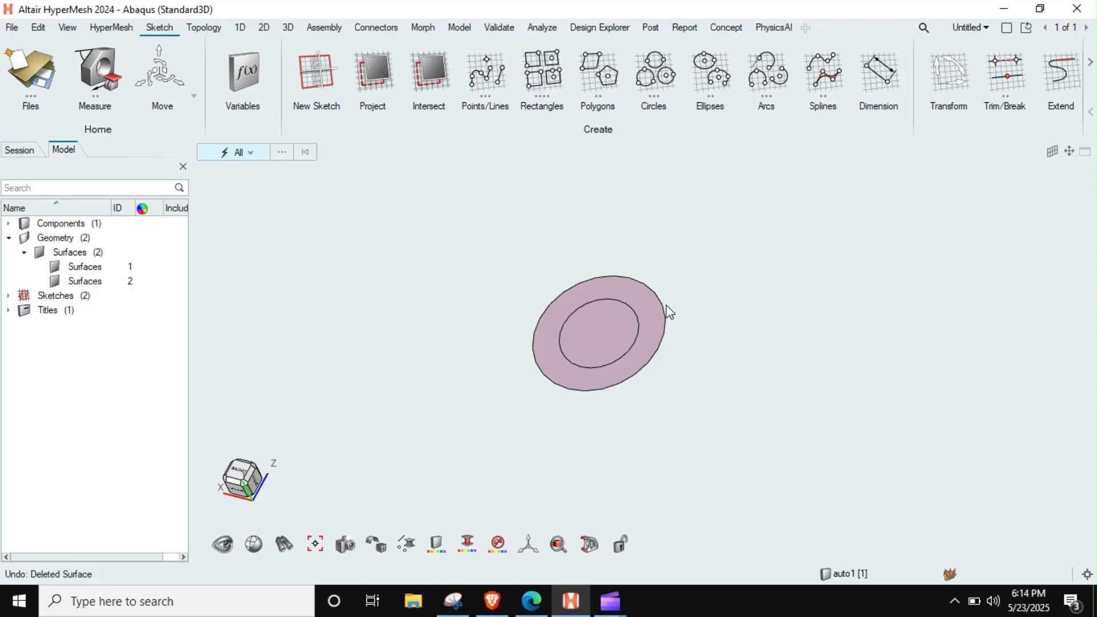
pyautogui.press('F11')
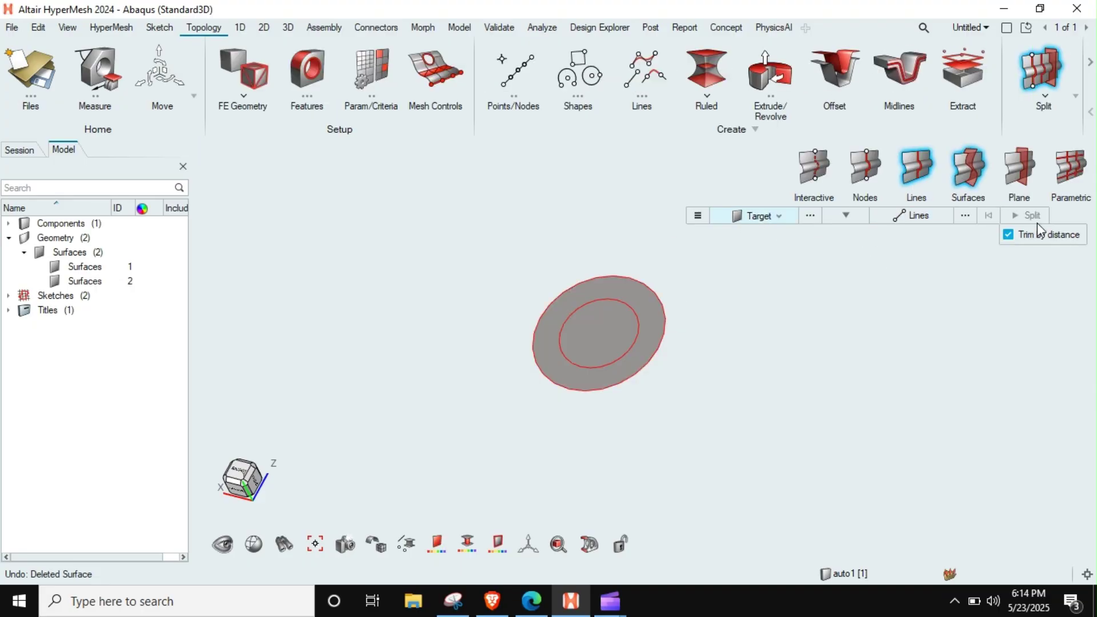
pyautogui.click(965, 182)
pyautogui.keyDown('shift'); pyautogui.moveTo(678, 237); pyautogui.dragTo(444, 499); pyautogui.keyUp('shift')
pyautogui.click(924, 219)
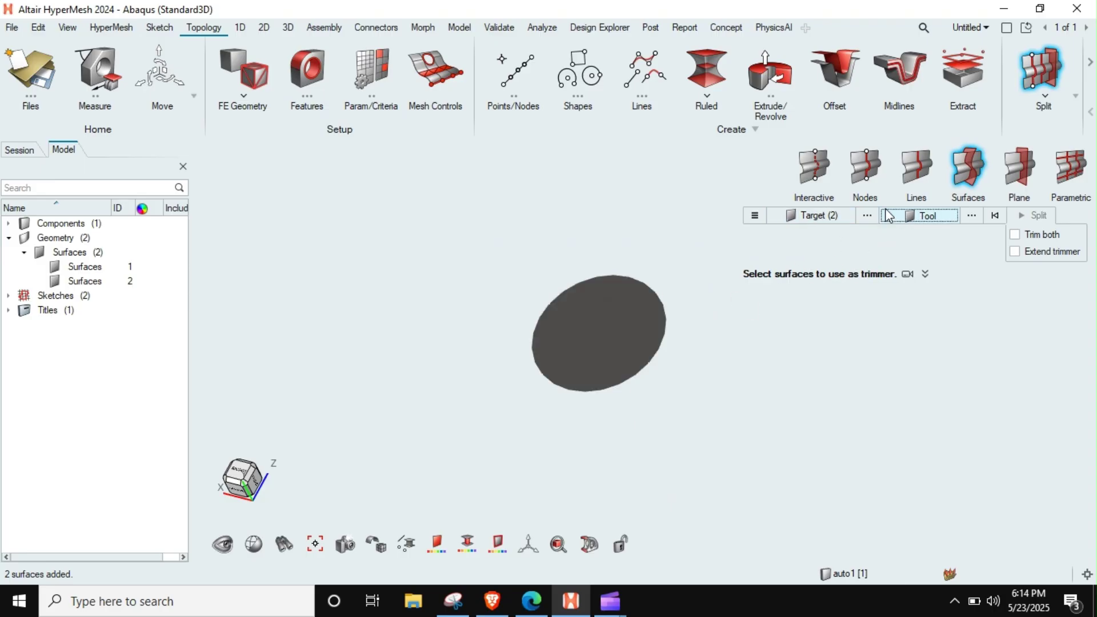
pyautogui.click(800, 218)
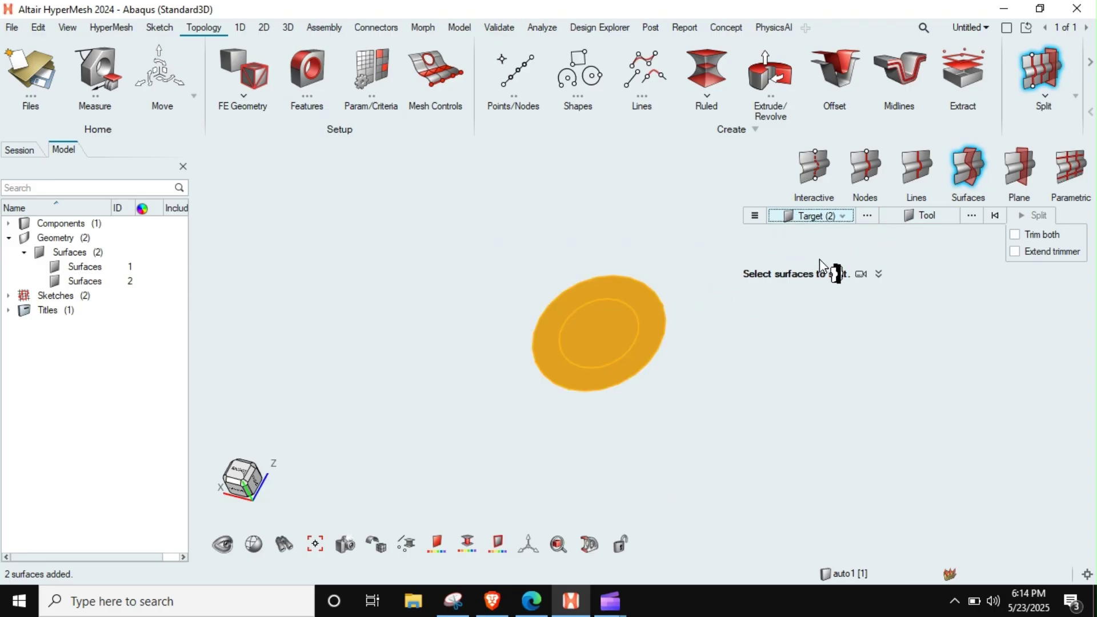
pyautogui.keyDown('ctrl'); pyautogui.click(593, 331); pyautogui.keyUp('ctrl')
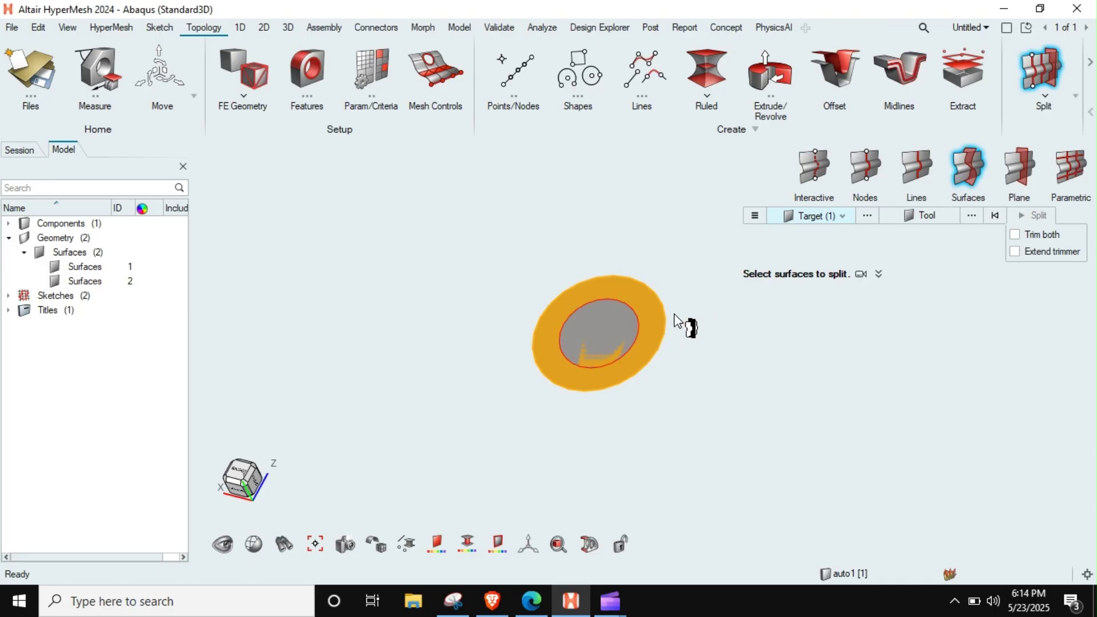
pyautogui.click(920, 220)
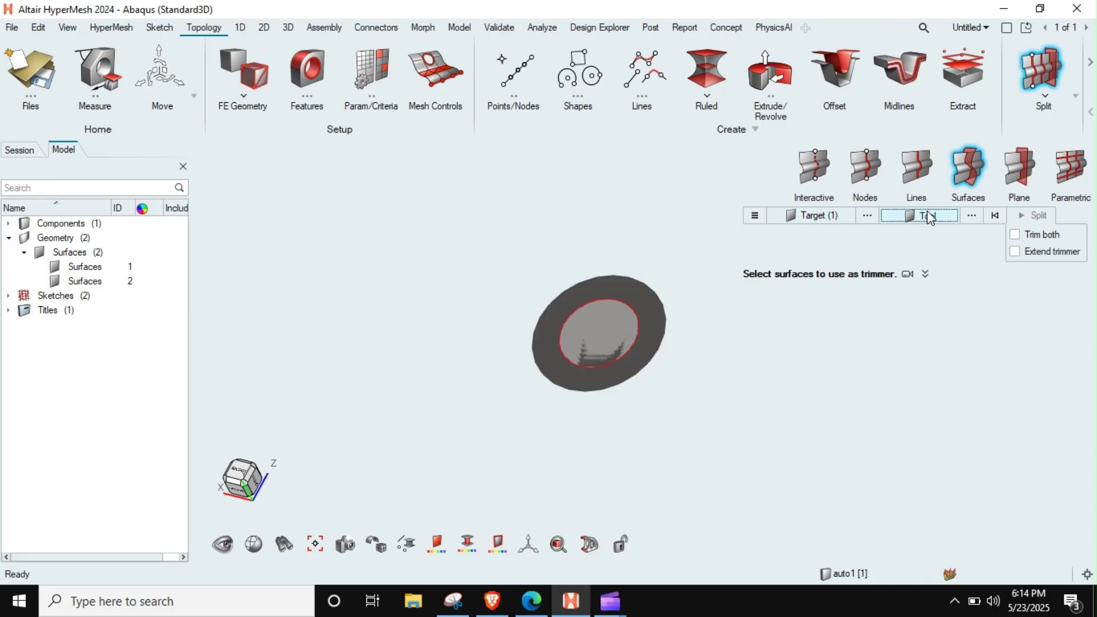
# Split the larger disc surface by lines, using the inner circle's edge as the cutting line
pyautogui.click(916, 171)
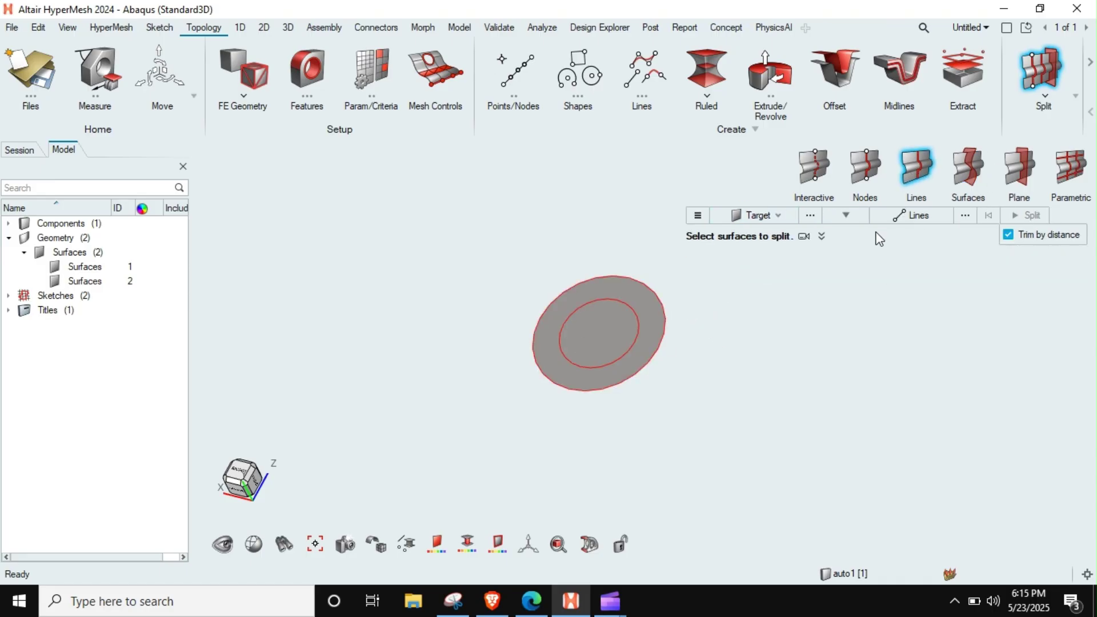
pyautogui.click(645, 298)
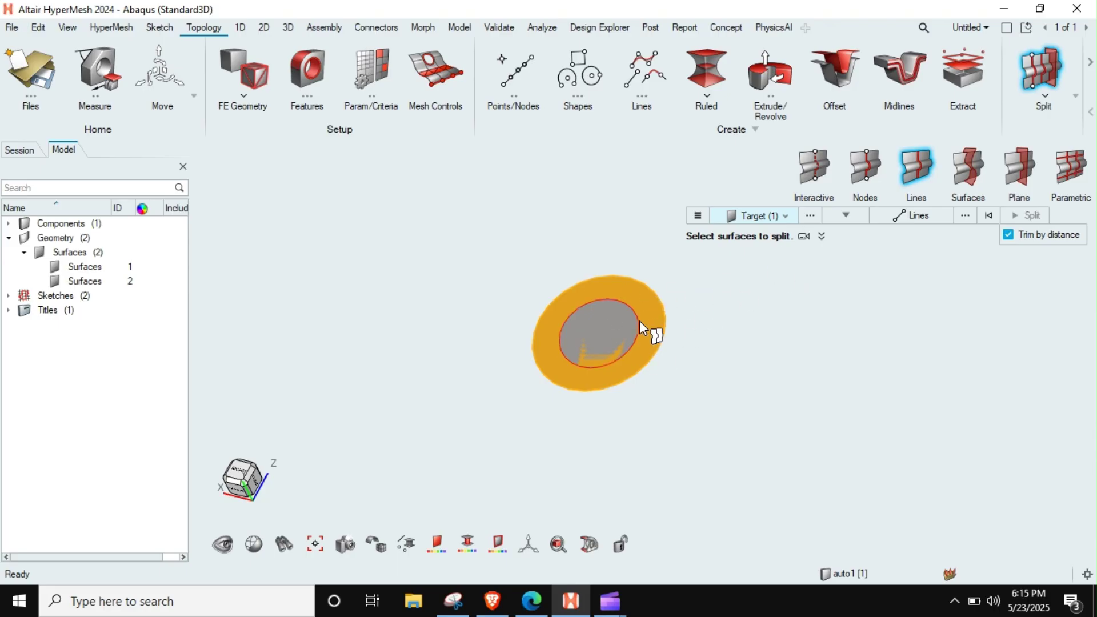
pyautogui.click(908, 217)
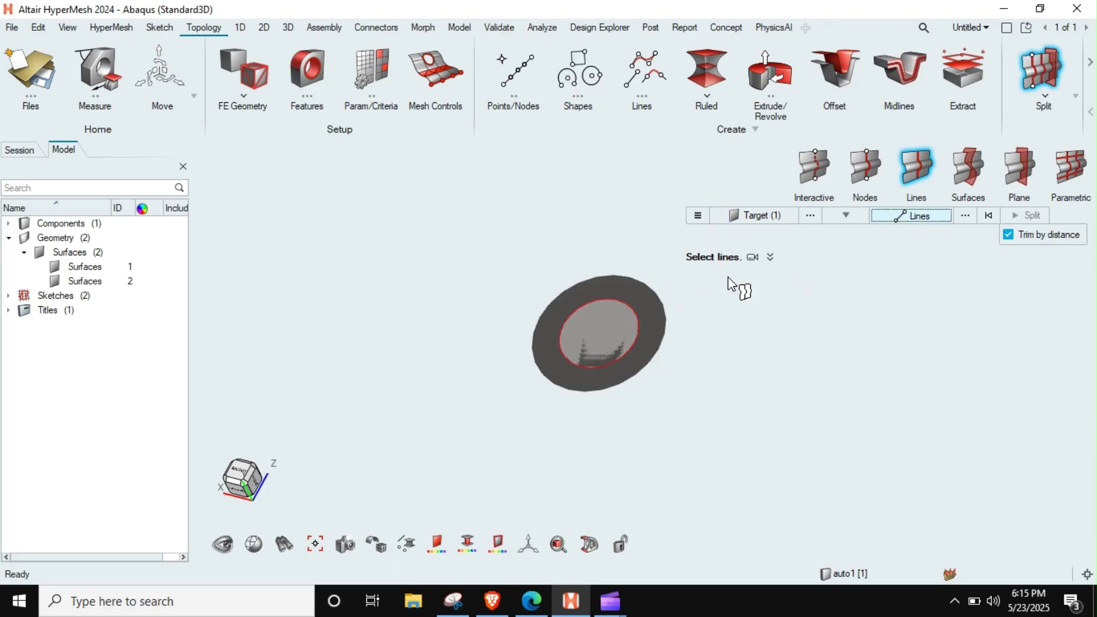
pyautogui.click(624, 301)
pyautogui.click(1022, 217)
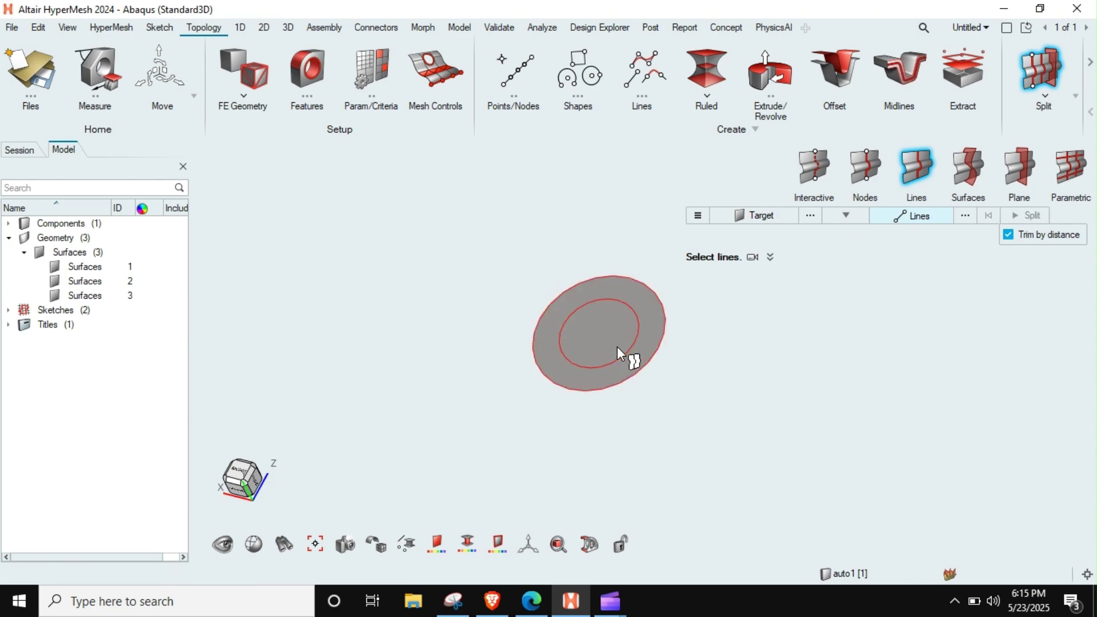
pyautogui.press('Escape')
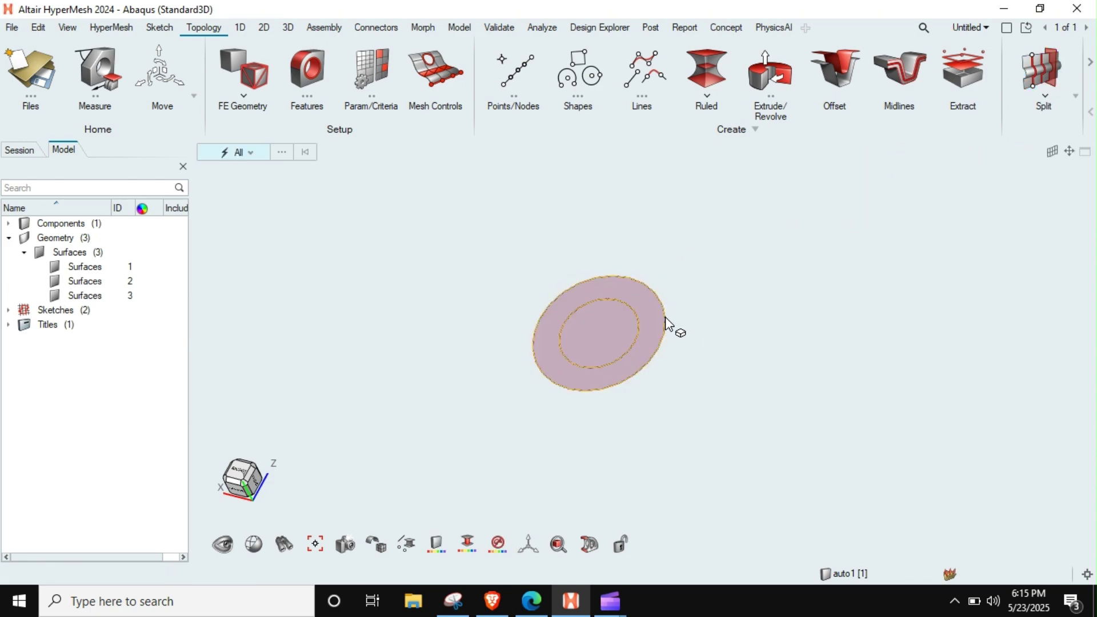
# Delete both overlapping inner disc surfaces so that only the outer ring surface is left
pyautogui.click(612, 324)
pyautogui.press('Delete')
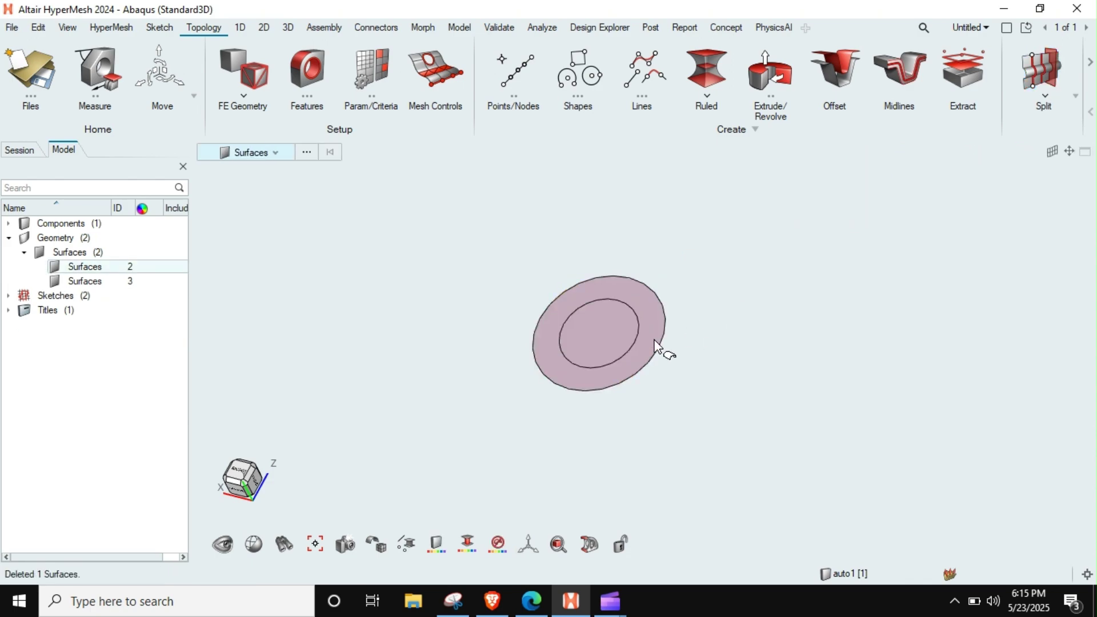
pyautogui.scroll(2, 642, 325)
pyautogui.click(603, 333)
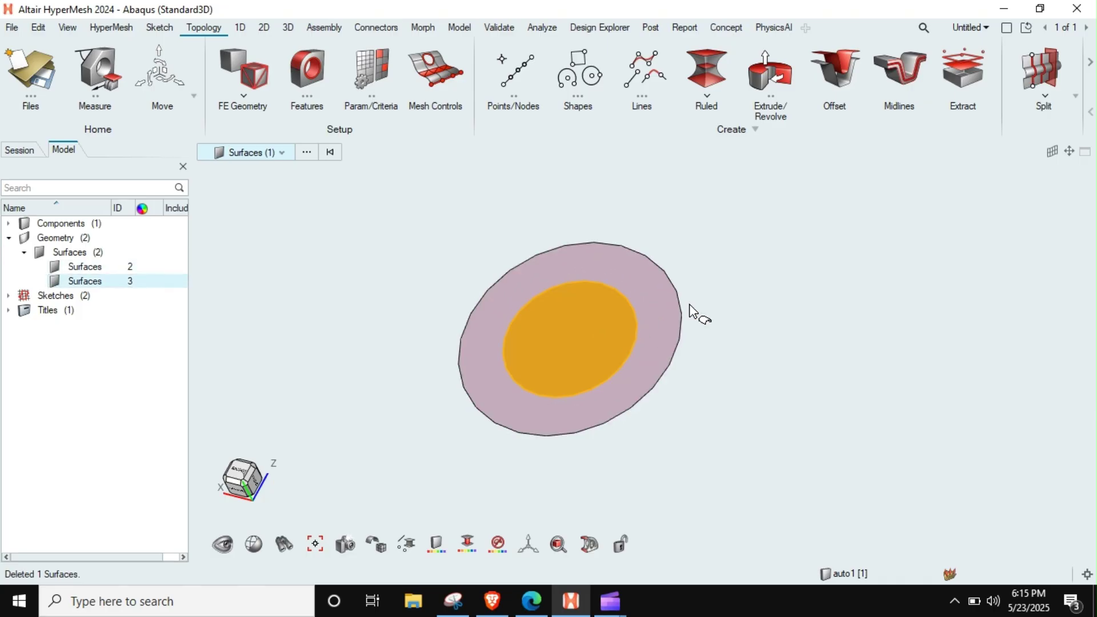
pyautogui.press('Delete')
pyautogui.scroll(-2, 632, 344)
pyautogui.scroll(-2, 631, 344)
pyautogui.press('Escape')
pyautogui.scroll(3, 645, 306)
pyautogui.scroll(-3, 642, 326)
pyautogui.moveTo(671, 320); pyautogui.dragTo(673, 326, button='middle')
pyautogui.keyDown('ctrl'); pyautogui.moveTo(672, 327); pyautogui.dragTo(696, 338); pyautogui.keyUp('ctrl')
pyautogui.click(768, 72)
pyautogui.moveTo(771, 273); pyautogui.dragTo(470, 478)
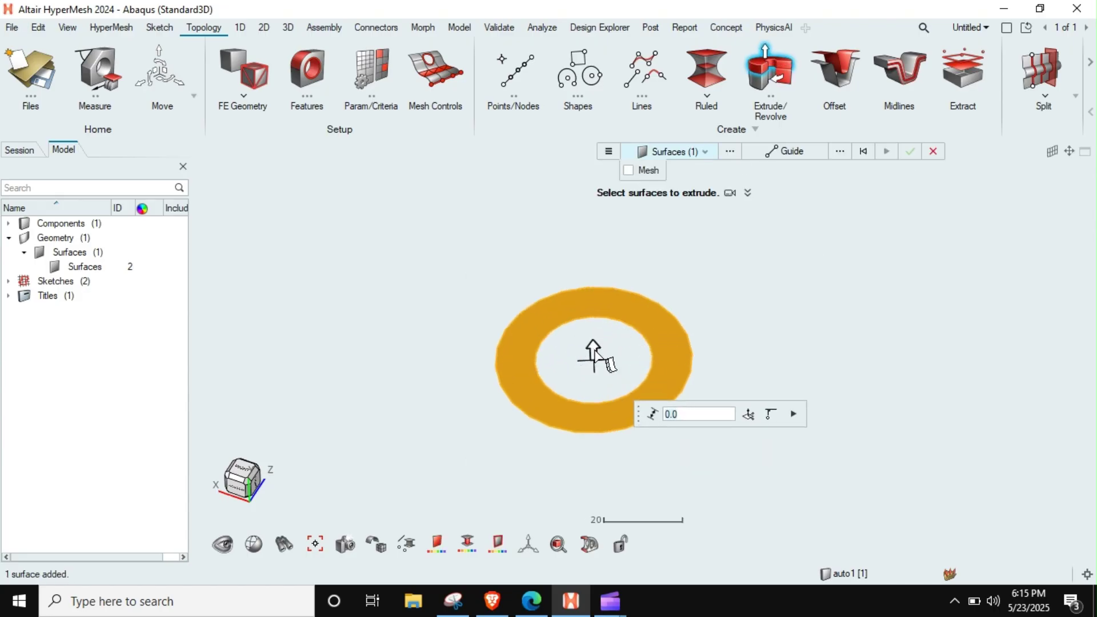
pyautogui.moveTo(595, 350); pyautogui.dragTo(621, 262)
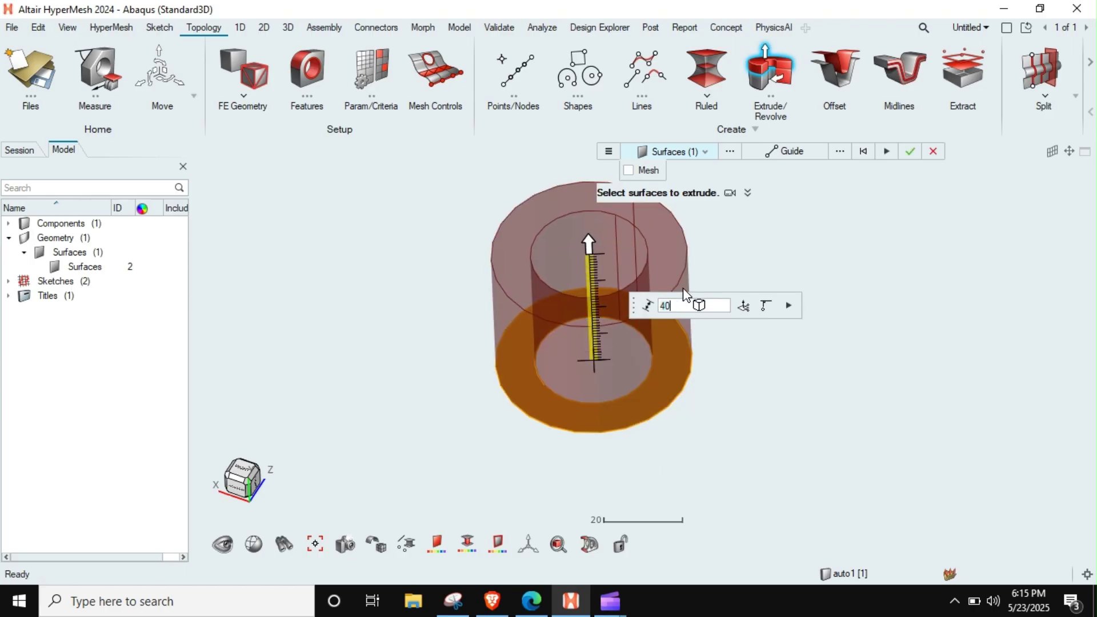
pyautogui.press('Escape')
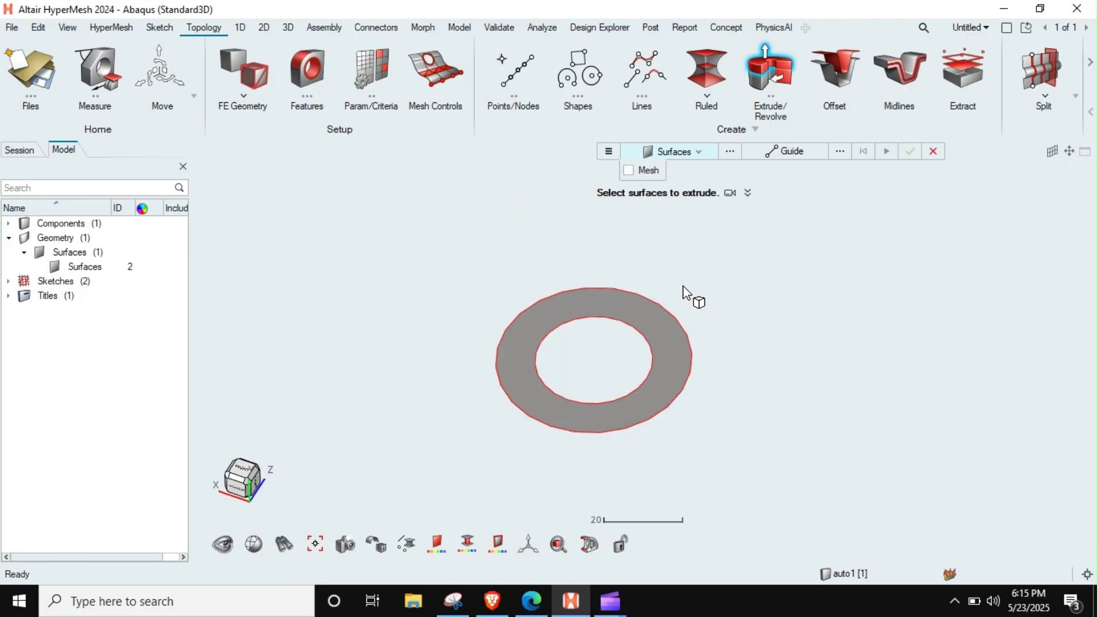
# Extrude the ring surface upward into a solid hollow cylinder
pyautogui.moveTo(668, 302); pyautogui.dragTo(630, 318, button='right')
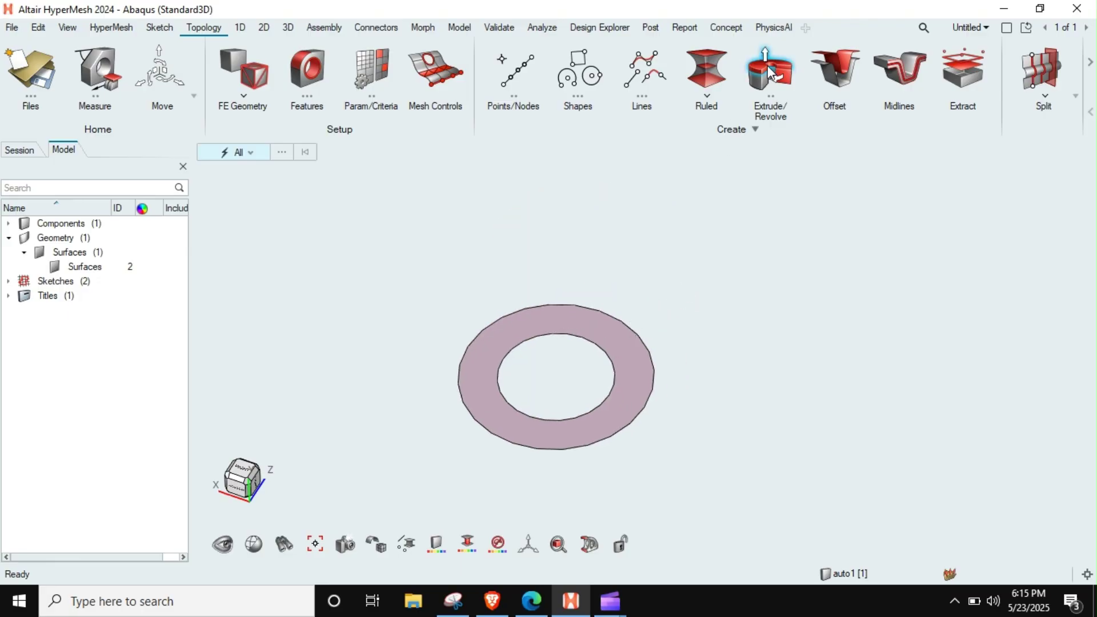
pyautogui.click(765, 69)
pyautogui.click(627, 331)
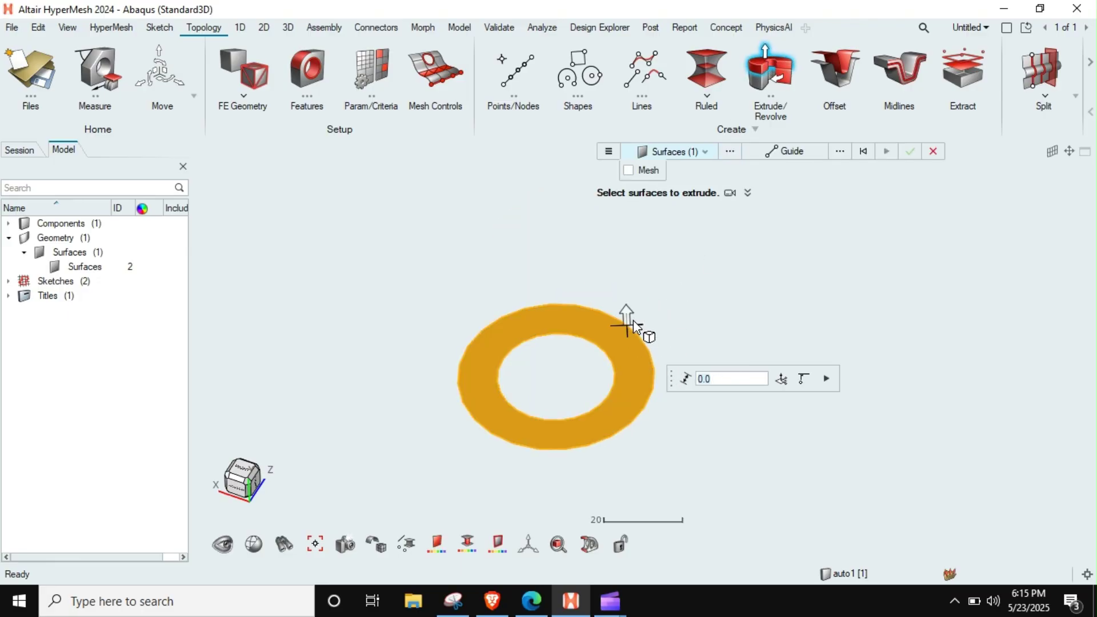
pyautogui.moveTo(627, 319); pyautogui.dragTo(626, 214)
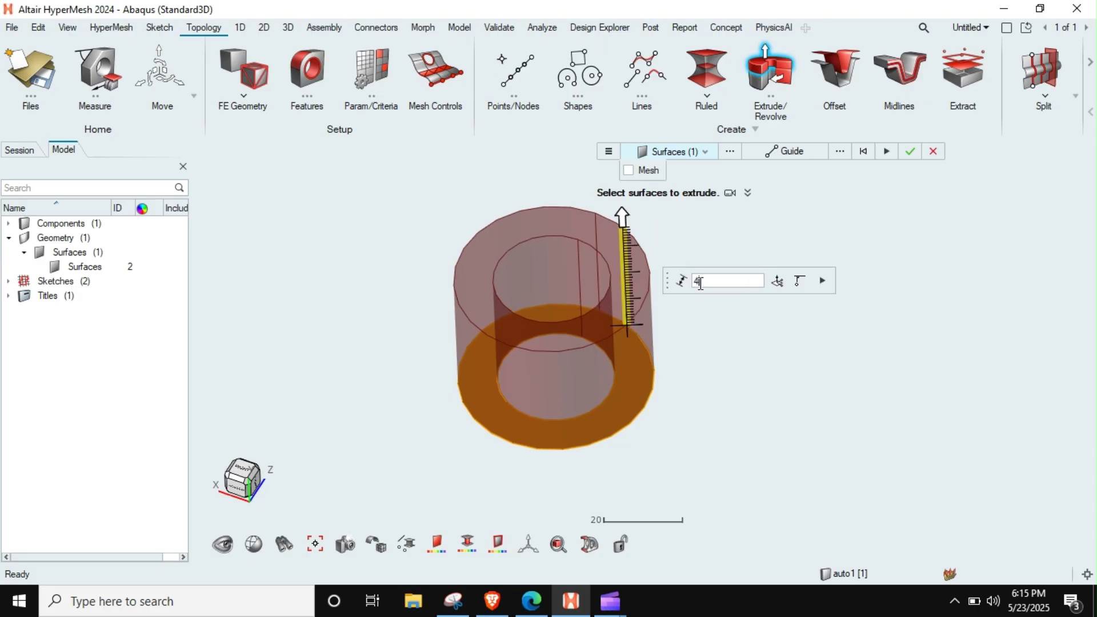
pyautogui.click(908, 151)
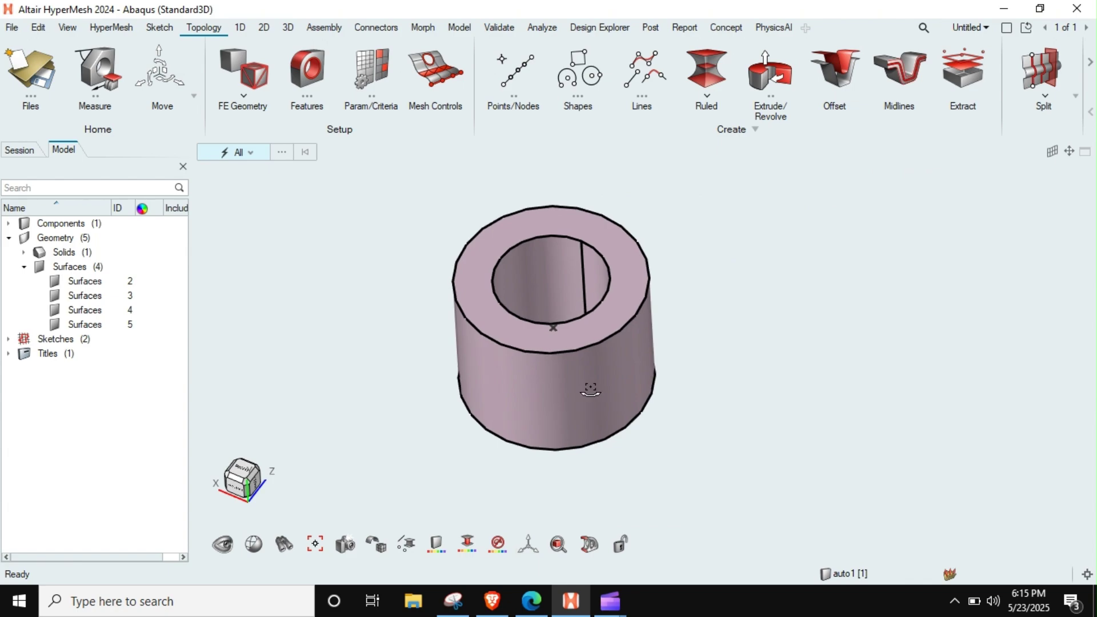
# Examine the extruded hollow cylinder from several angles, including its bore and outer wall
pyautogui.moveTo(585, 384)
pyautogui.mouseDown(button='middle')
pyautogui.moveTo(577, 379)
pyautogui.moveTo(587, 430)
pyautogui.moveTo(637, 362)
pyautogui.moveTo(581, 374)
pyautogui.mouseUp(button='middle')
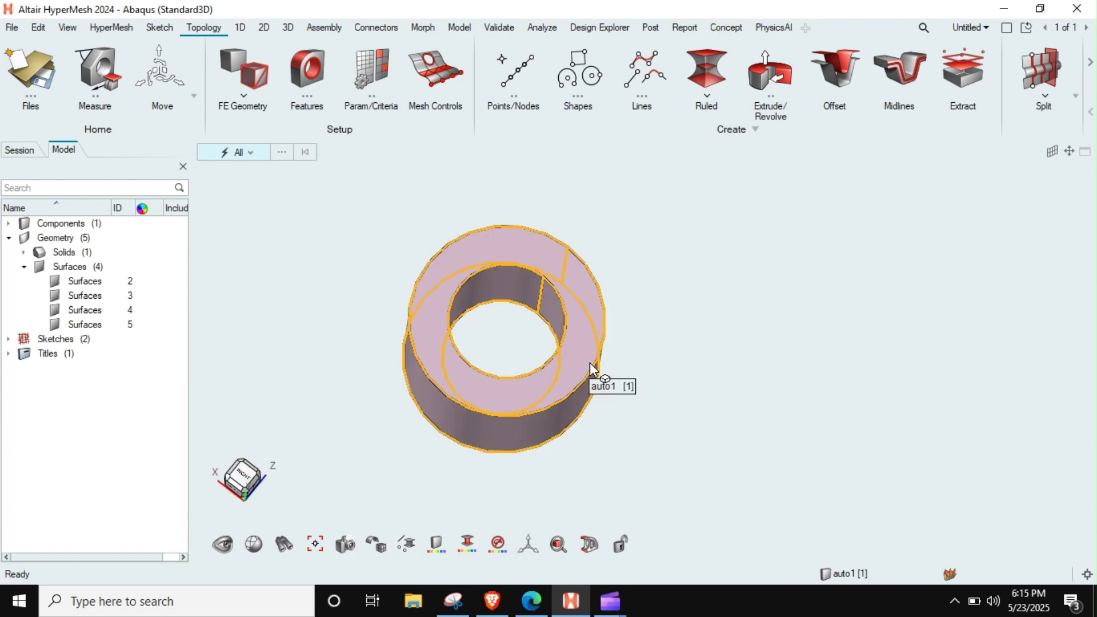
pyautogui.scroll(-2, 595, 362)
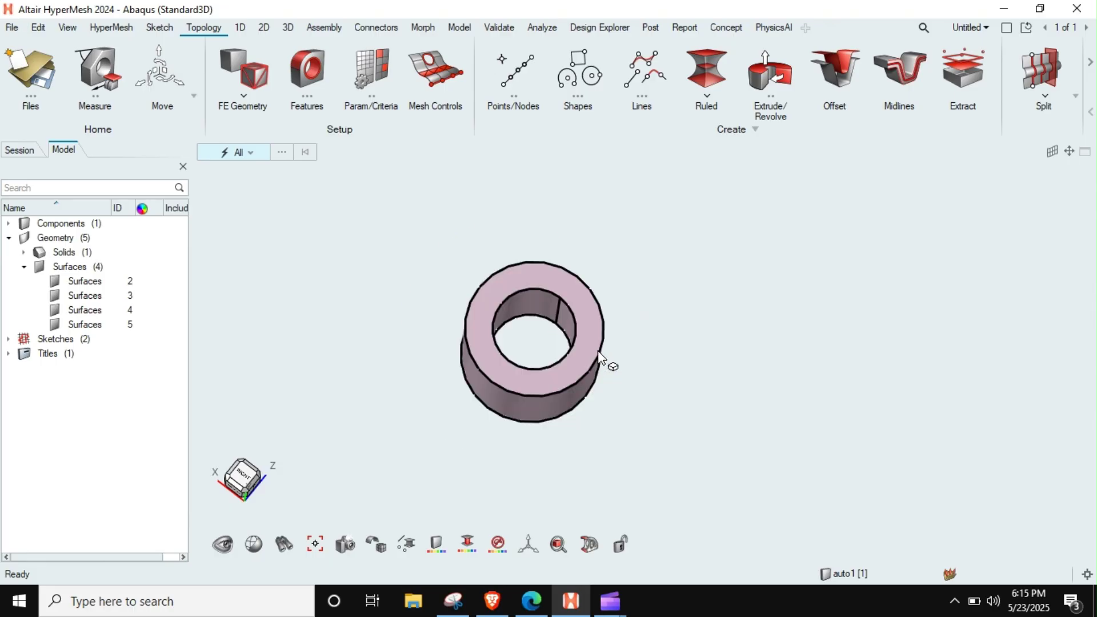
pyautogui.moveTo(597, 359); pyautogui.dragTo(524, 289, button='middle')
pyautogui.scroll(3, 524, 289)
pyautogui.scroll(-5, 524, 289)
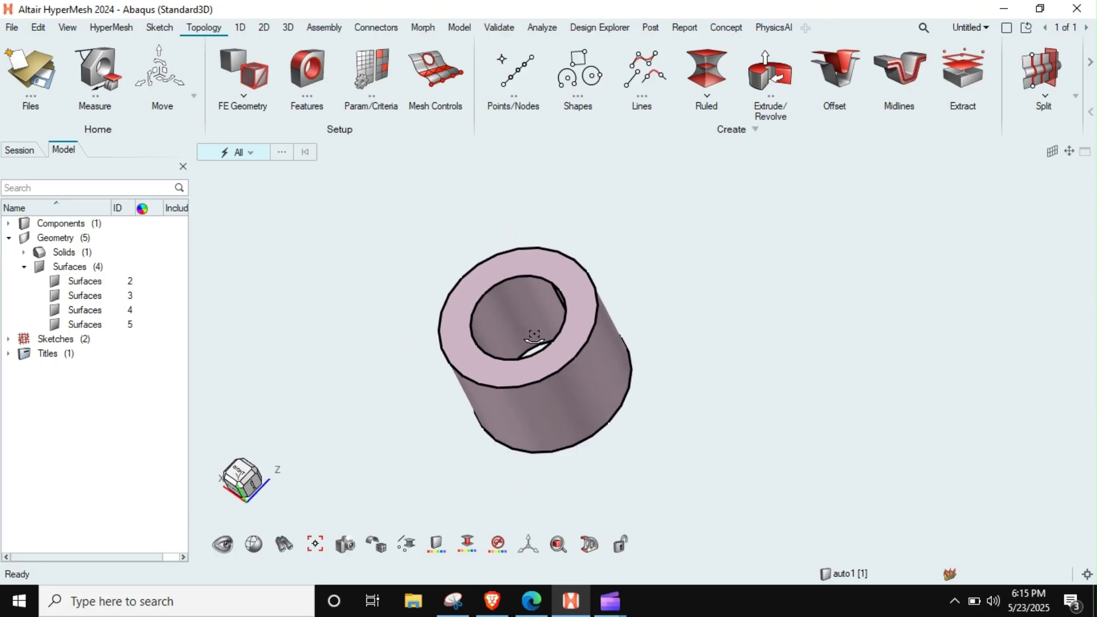
pyautogui.moveTo(528, 331)
pyautogui.mouseDown(button='middle')
pyautogui.moveTo(543, 343)
pyautogui.moveTo(552, 325)
pyautogui.moveTo(553, 343)
pyautogui.mouseUp(button='middle')
pyautogui.scroll(3, 577, 271)
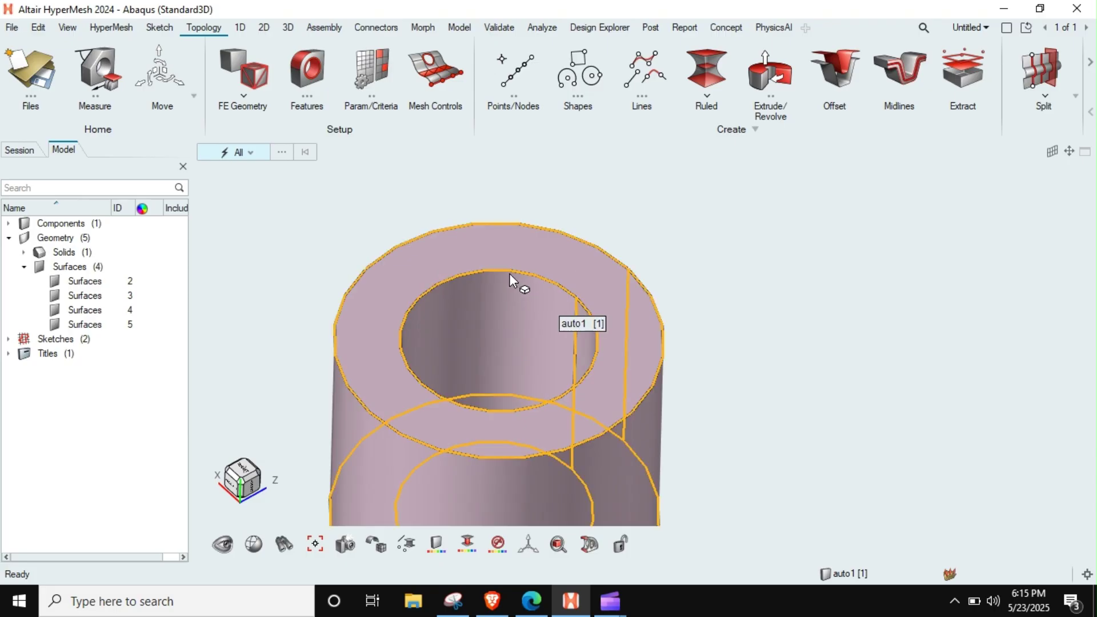
pyautogui.moveTo(467, 307); pyautogui.dragTo(578, 323, button='middle')
pyautogui.scroll(-3, 574, 318)
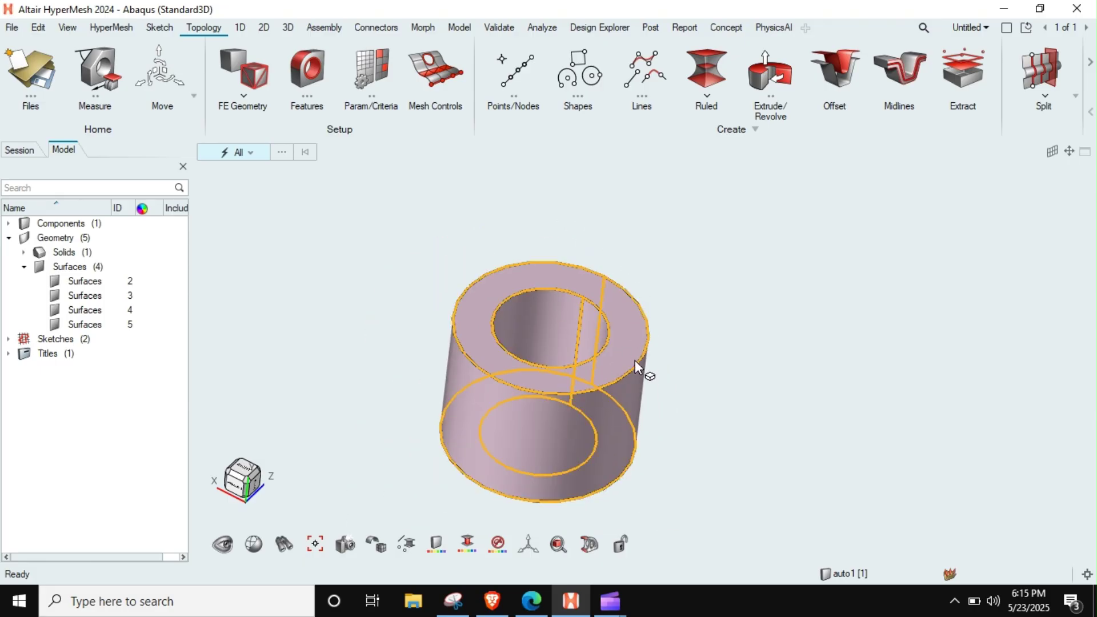
pyautogui.moveTo(636, 361); pyautogui.dragTo(600, 384, button='middle')
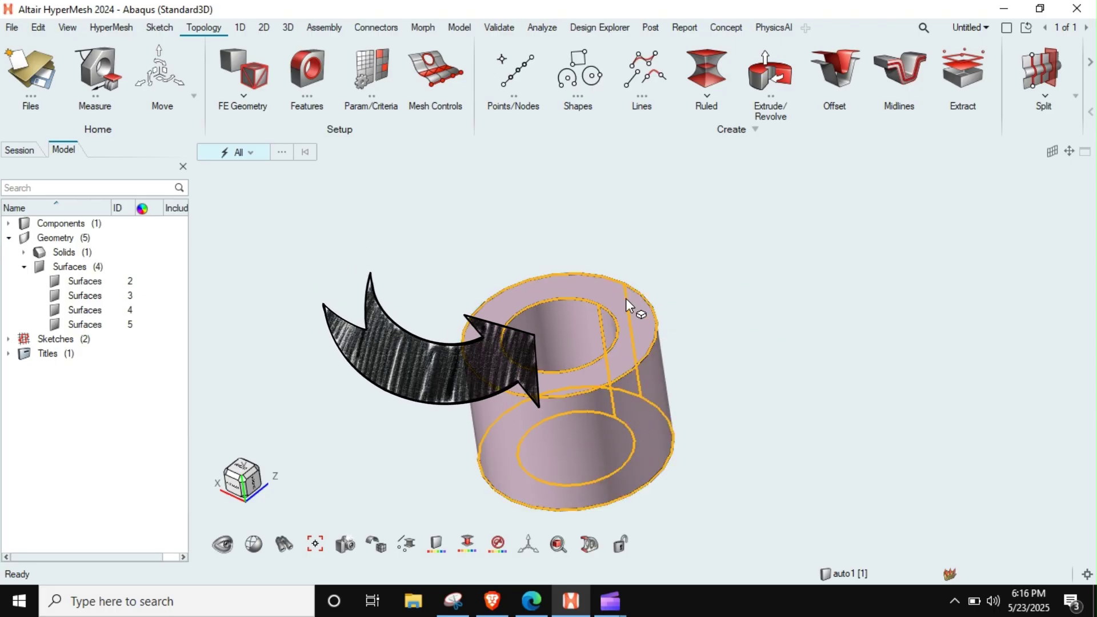
pyautogui.scroll(-2, 543, 298)
pyautogui.scroll(-2, 544, 298)
pyautogui.moveTo(543, 298); pyautogui.dragTo(459, 304, button='right')
pyautogui.scroll(5, 460, 304)
pyautogui.scroll(-3, 459, 304)
pyautogui.moveTo(513, 343); pyautogui.dragTo(515, 313, button='right')
pyautogui.scroll(2, 471, 284)
pyautogui.scroll(-2, 471, 284)
pyautogui.moveTo(475, 290); pyautogui.dragTo(490, 312, button='middle')
pyautogui.scroll(2, 509, 275)
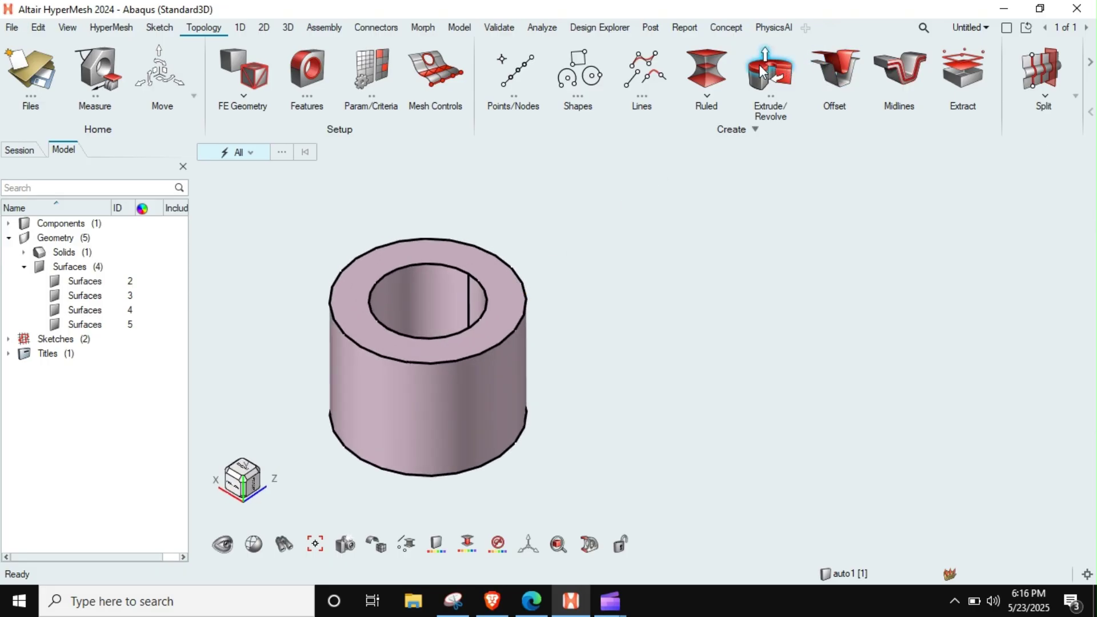
pyautogui.keyDown('ctrl'); pyautogui.moveTo(453, 279); pyautogui.dragTo(554, 289, button='right'); pyautogui.keyUp('ctrl')
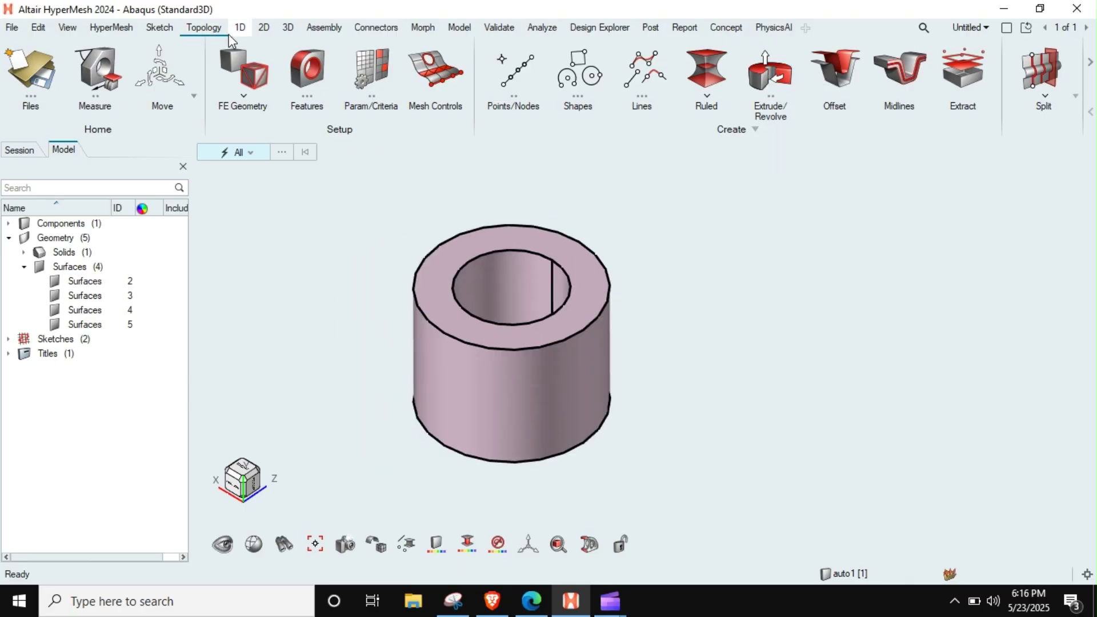
pyautogui.click(287, 27)
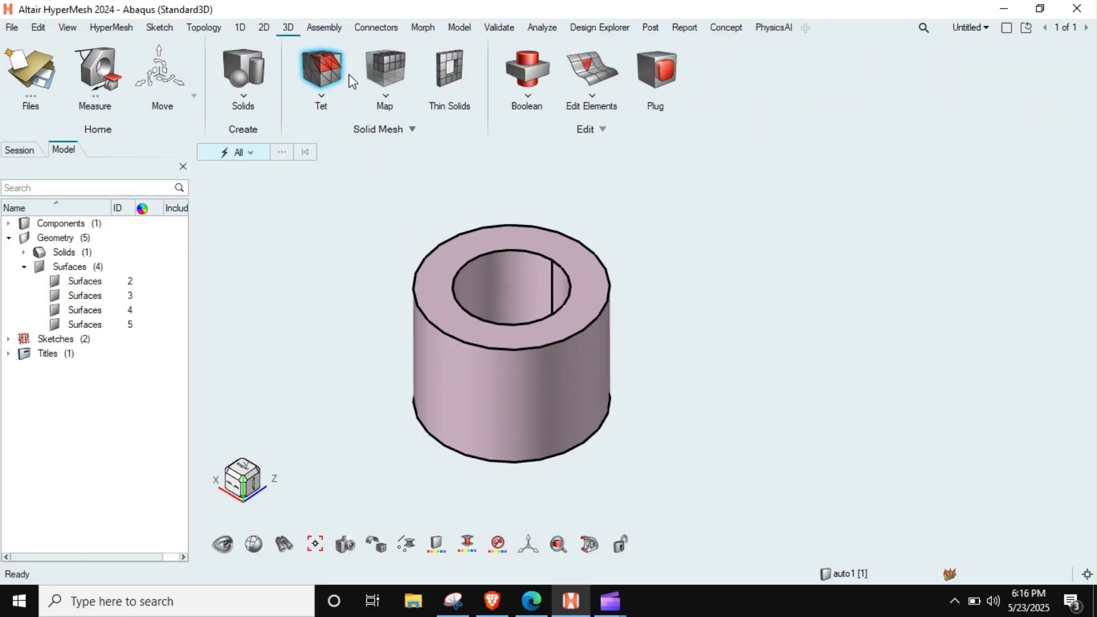
pyautogui.click(392, 103)
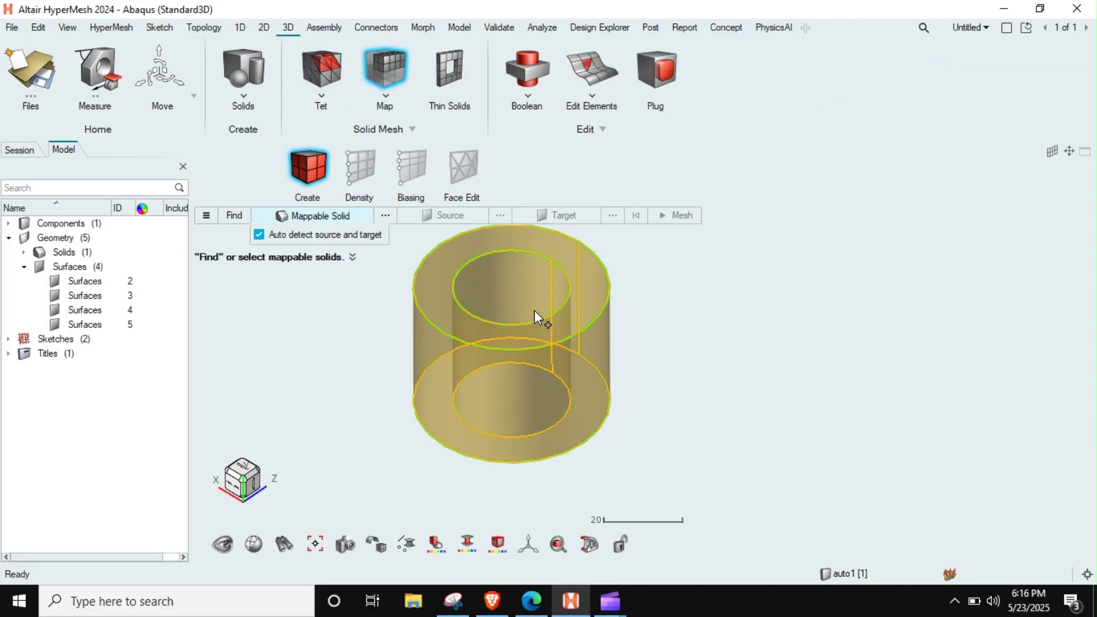
pyautogui.moveTo(471, 315)
pyautogui.mouseDown(button='middle')
pyautogui.moveTo(461, 283)
pyautogui.moveTo(463, 331)
pyautogui.moveTo(485, 348)
pyautogui.moveTo(483, 324)
pyautogui.mouseUp(button='middle')
pyautogui.moveTo(483, 325)
pyautogui.keyDown('ctrl'); pyautogui.mouseDown()
pyautogui.moveTo(481, 311)
pyautogui.moveTo(481, 342)
pyautogui.moveTo(491, 320)
pyautogui.moveTo(472, 312)
pyautogui.mouseUp(); pyautogui.keyUp('ctrl')
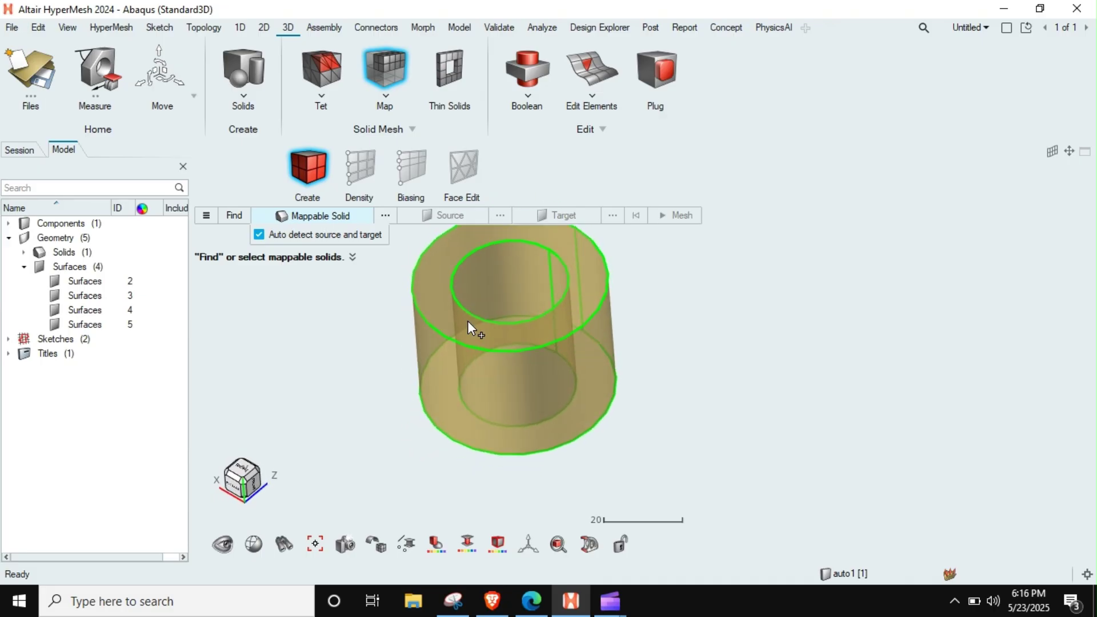
pyautogui.press('Escape')
pyautogui.moveTo(472, 343); pyautogui.dragTo(447, 331, button='middle')
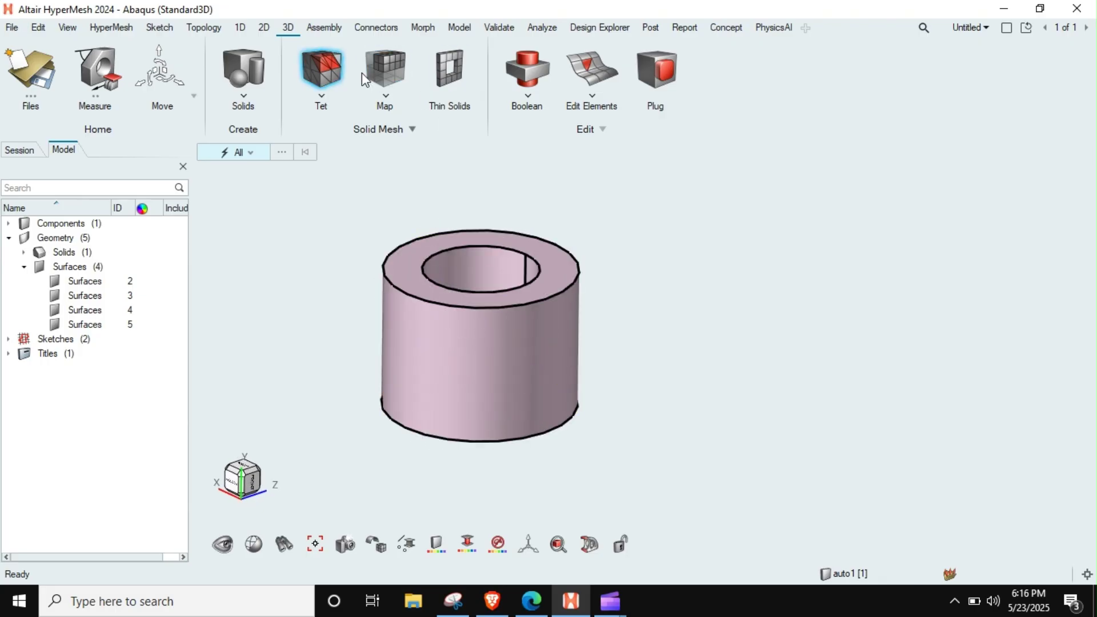
# Mesh the cylinder's upper ring face with a Freeform surface mesh at an element size of 3
pyautogui.click(264, 27)
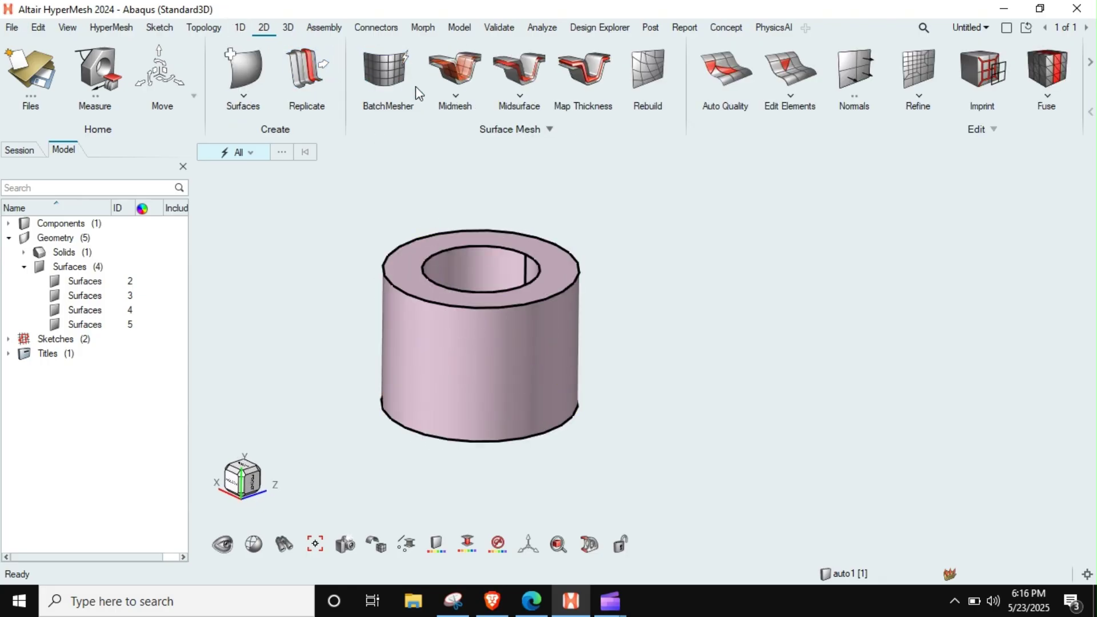
pyautogui.click(420, 95)
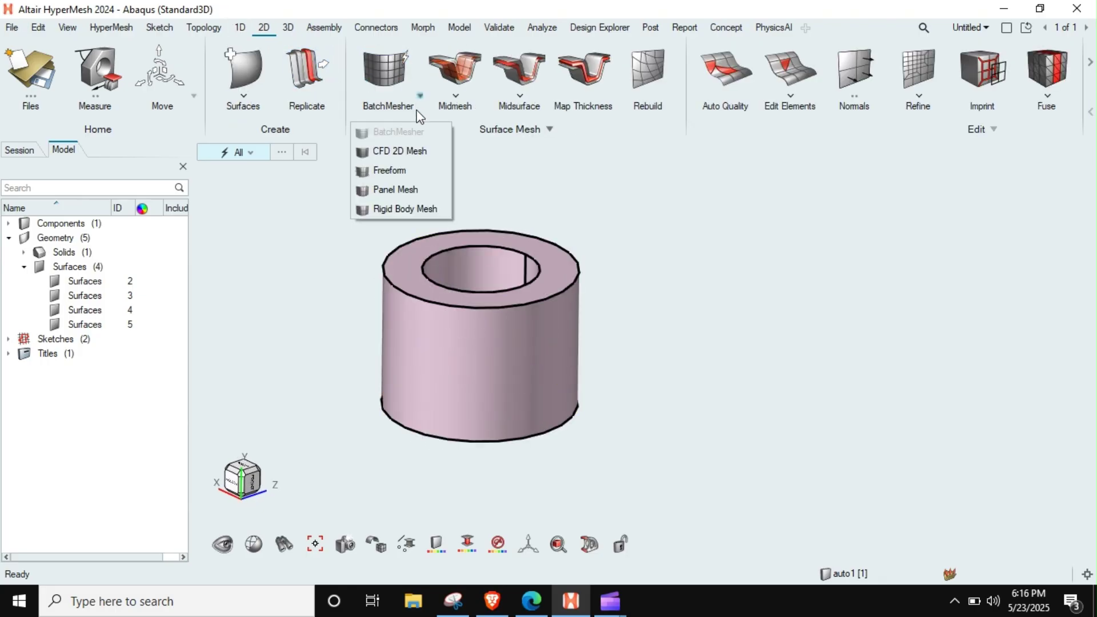
pyautogui.click(391, 177)
pyautogui.click(530, 248)
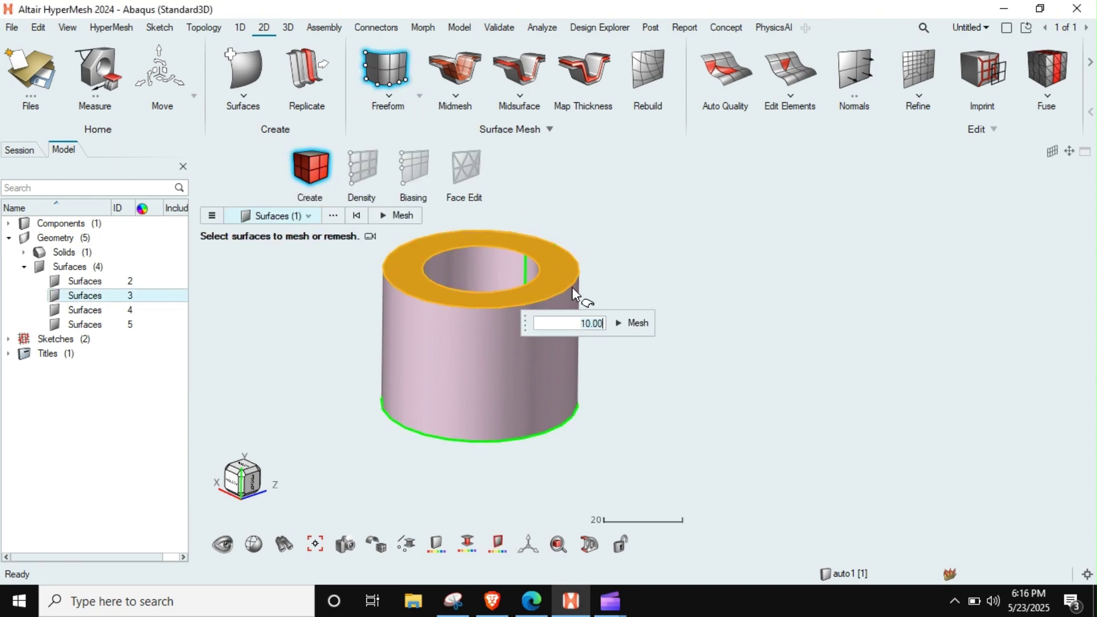
pyautogui.write('3')
pyautogui.click(629, 323)
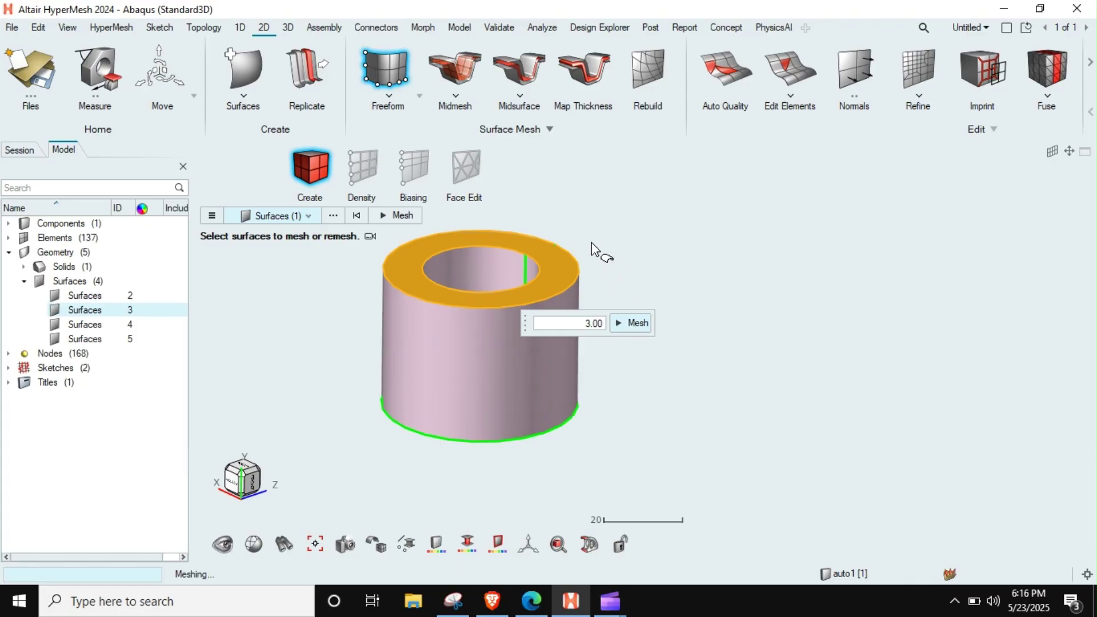
# Set the element density of the ring face's inner circular edge to 52 and leave the meshing tool
pyautogui.moveTo(553, 302); pyautogui.dragTo(568, 340, button='middle')
pyautogui.scroll(5, 465, 317)
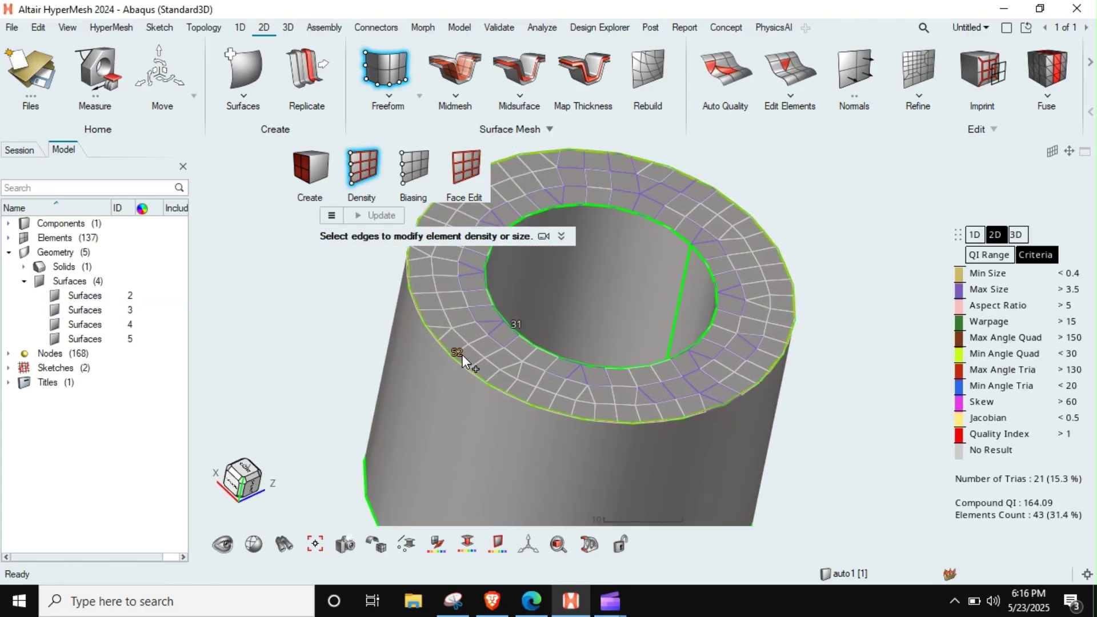
pyautogui.click(512, 322)
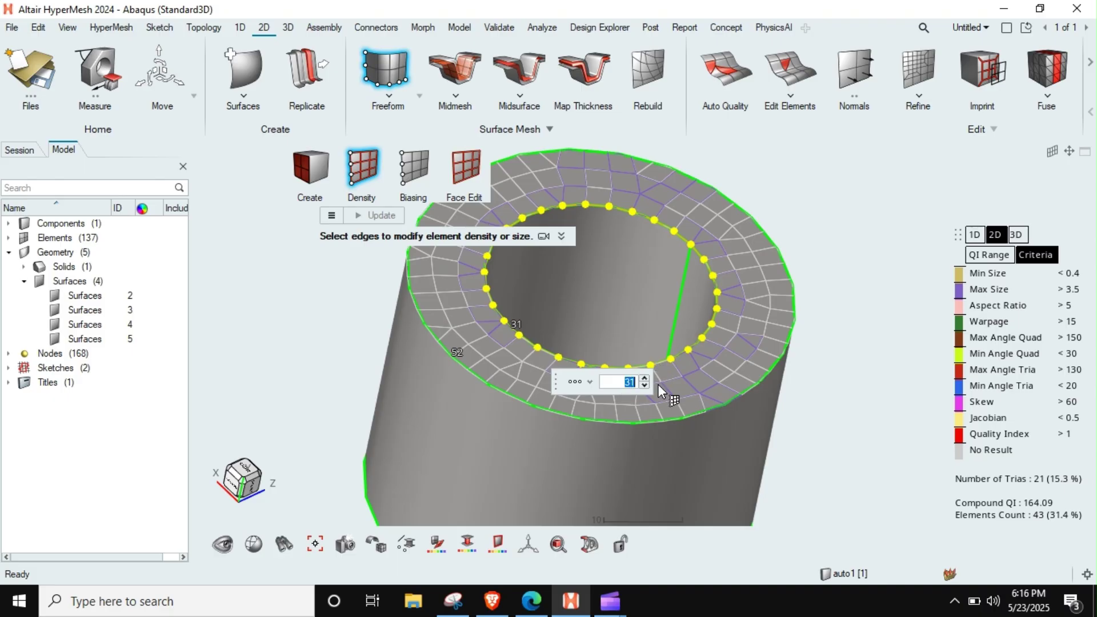
pyautogui.write('52')
pyautogui.press('Return')
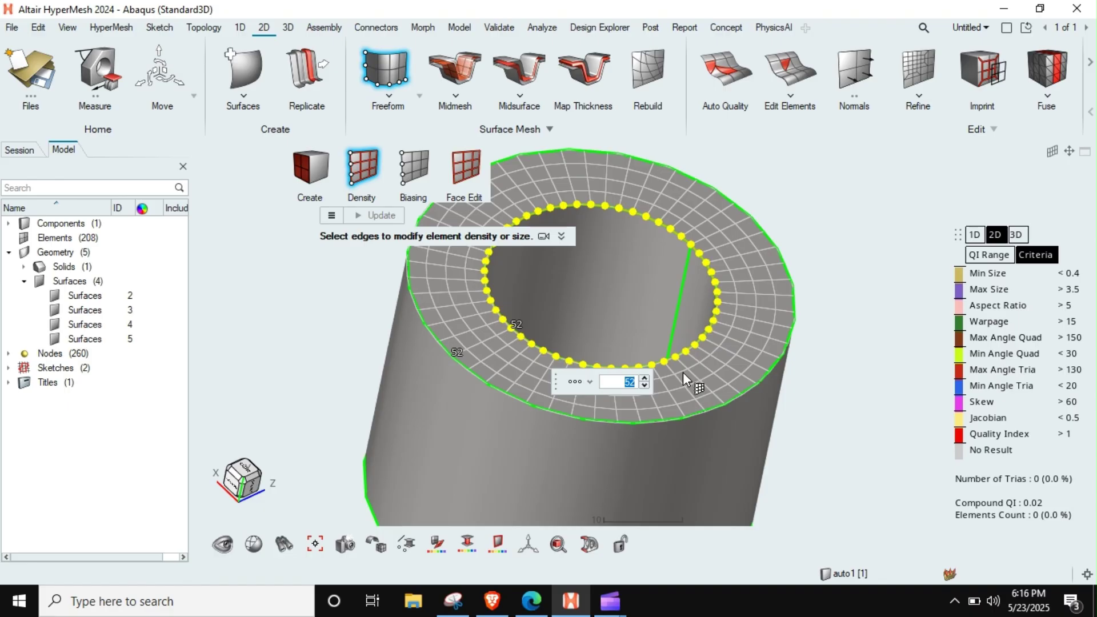
pyautogui.click(684, 372)
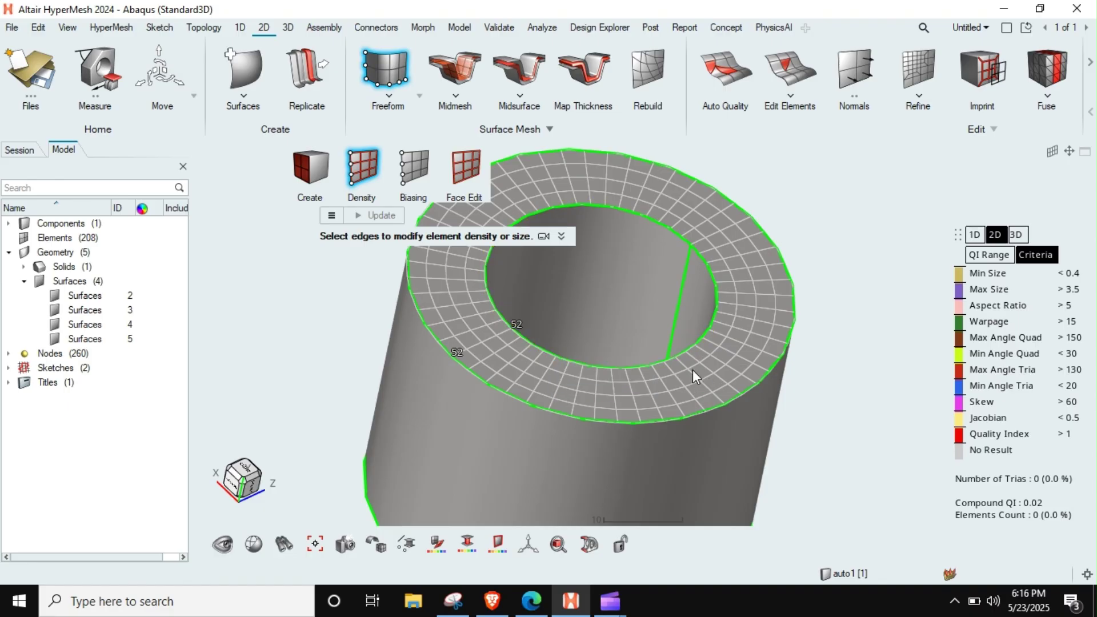
pyautogui.press('Escape')
# Configure Extrude to generate a mesh, with elements as the entities to extrude
pyautogui.scroll(-1, 688, 330)
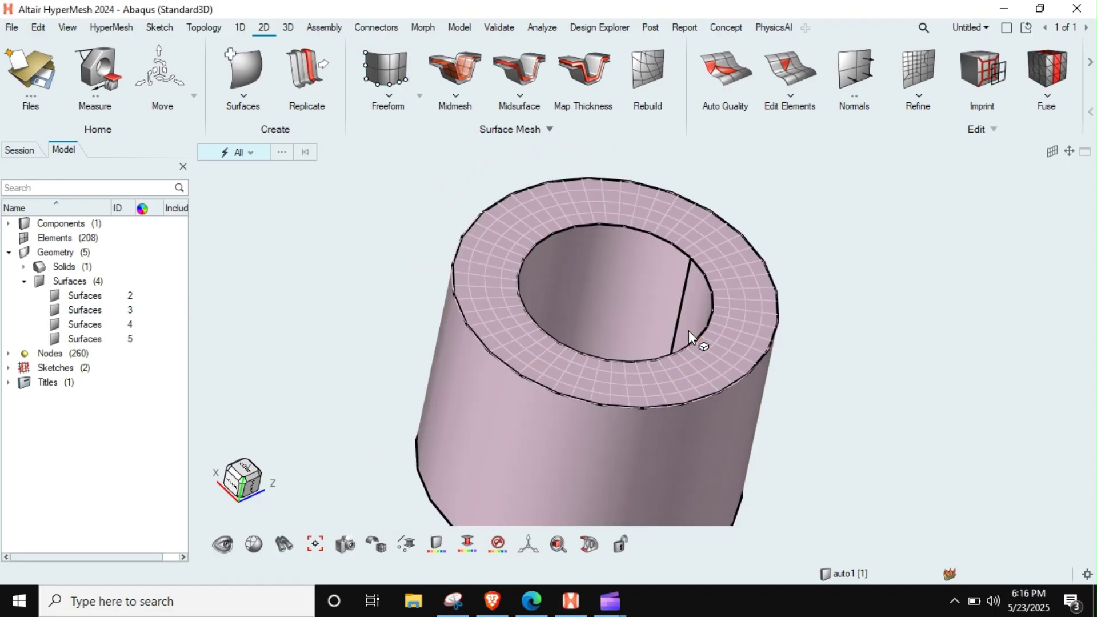
pyautogui.scroll(-2, 688, 330)
pyautogui.moveTo(688, 330); pyautogui.dragTo(673, 372, button='middle')
pyautogui.moveTo(673, 373); pyautogui.dragTo(537, 243, button='right')
pyautogui.scroll(-2, 538, 243)
pyautogui.moveTo(524, 234); pyautogui.dragTo(539, 257, button='middle')
pyautogui.click(203, 27)
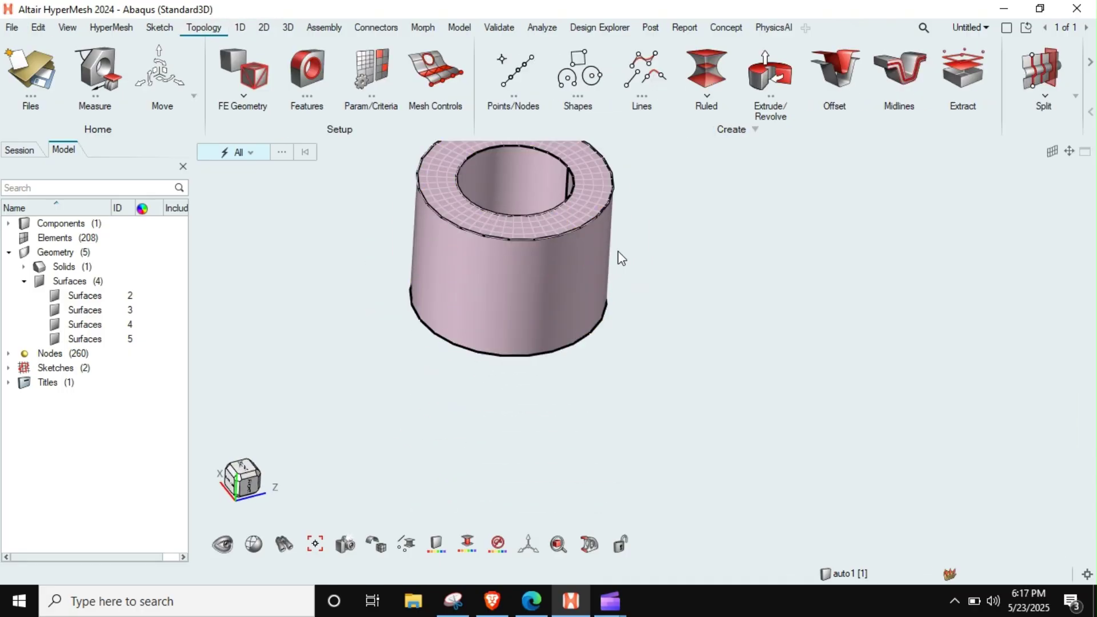
pyautogui.moveTo(533, 294); pyautogui.dragTo(519, 360, button='right')
pyautogui.click(783, 54)
pyautogui.click(668, 152)
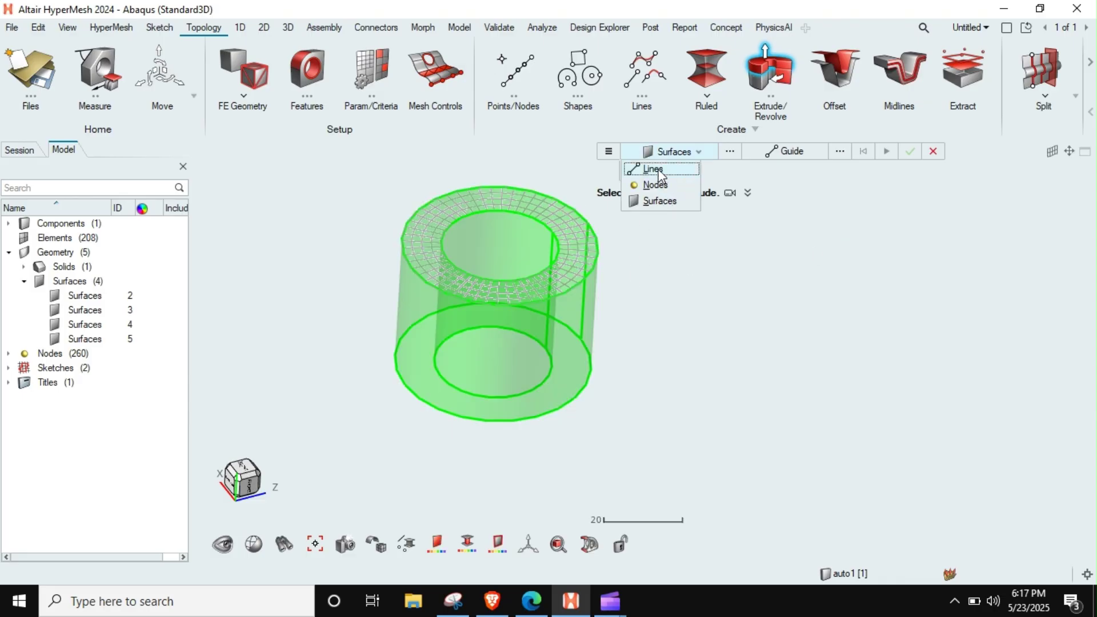
pyautogui.click(657, 149)
pyautogui.click(642, 168)
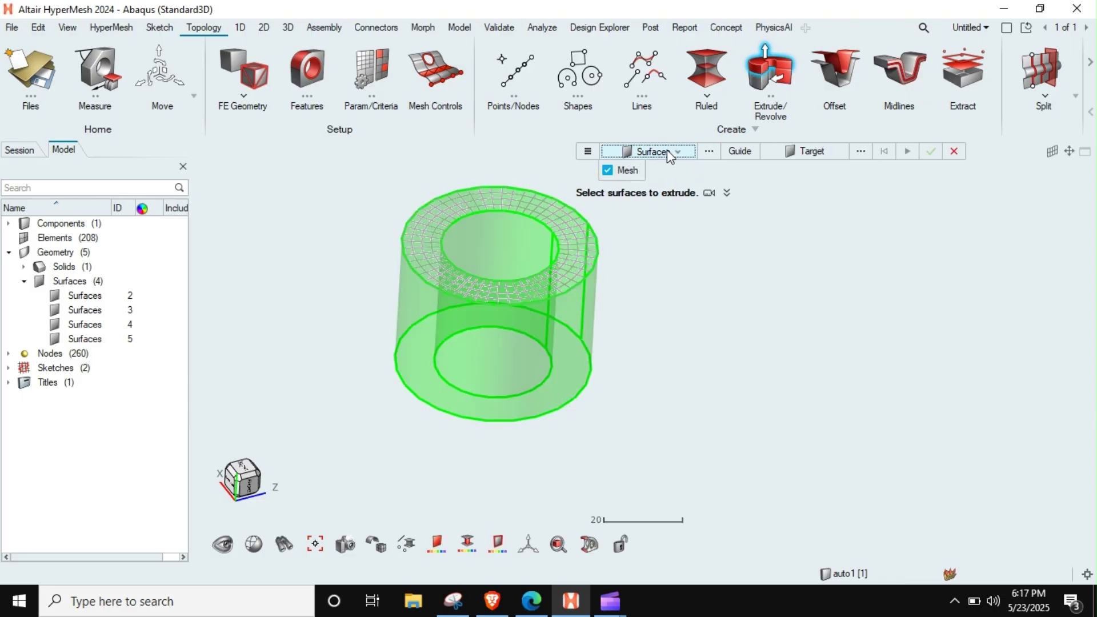
pyautogui.click(666, 151)
pyautogui.click(638, 217)
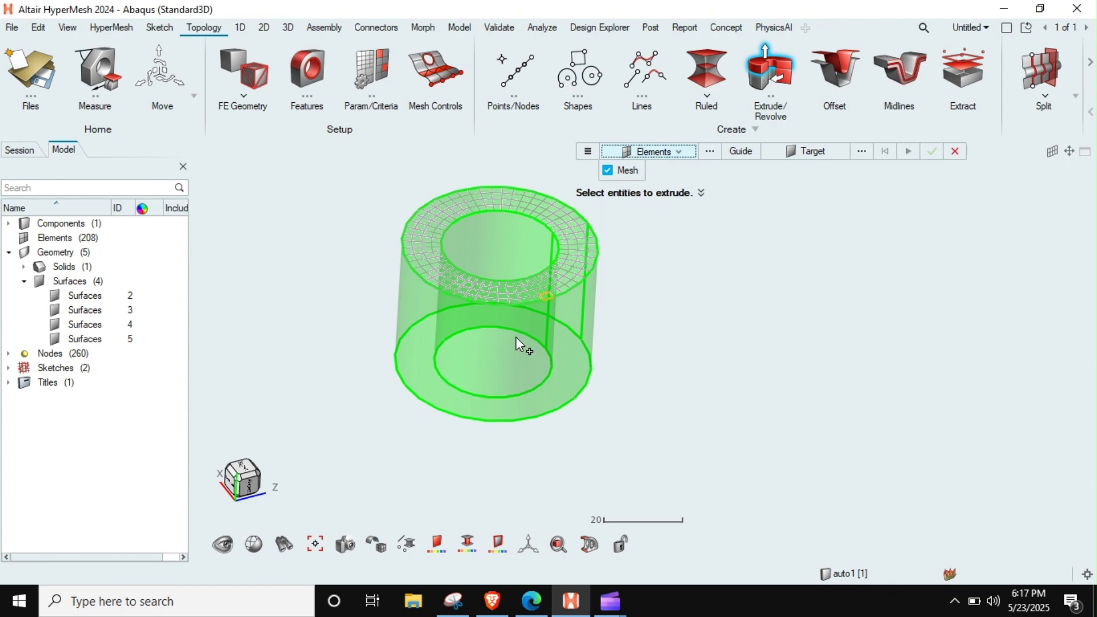
# Extrude all elements of the upper ring face to the cylinder's lower ring face as the target
pyautogui.scroll(-2, 629, 240)
pyautogui.keyDown('shift'); pyautogui.moveTo(649, 216); pyautogui.dragTo(423, 342); pyautogui.keyUp('shift')
pyautogui.click(807, 155)
pyautogui.click(427, 337)
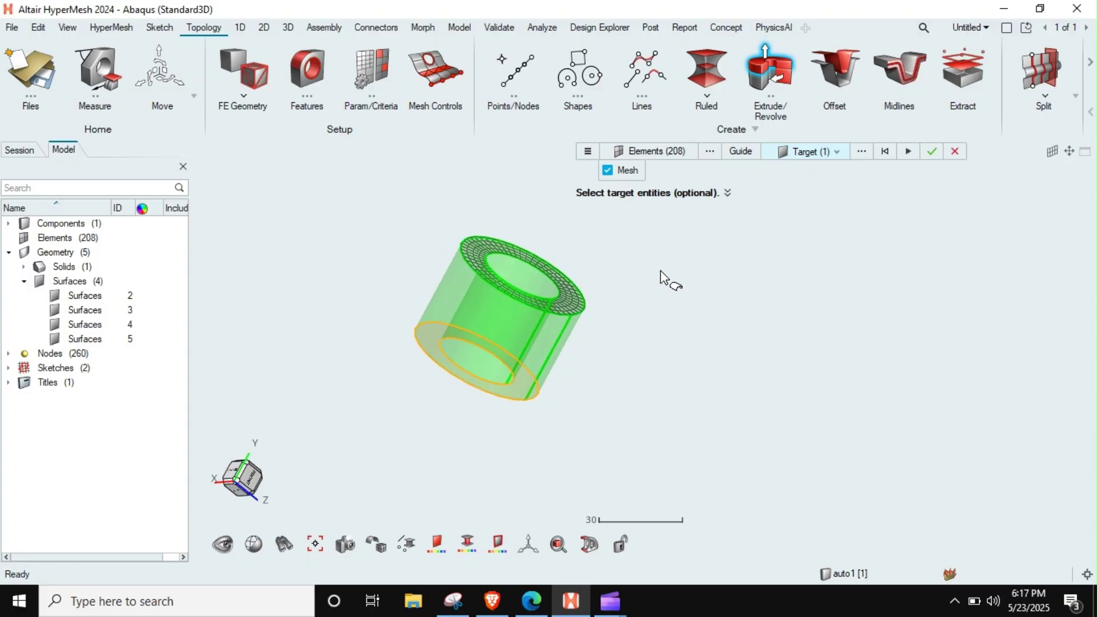
pyautogui.click(934, 150)
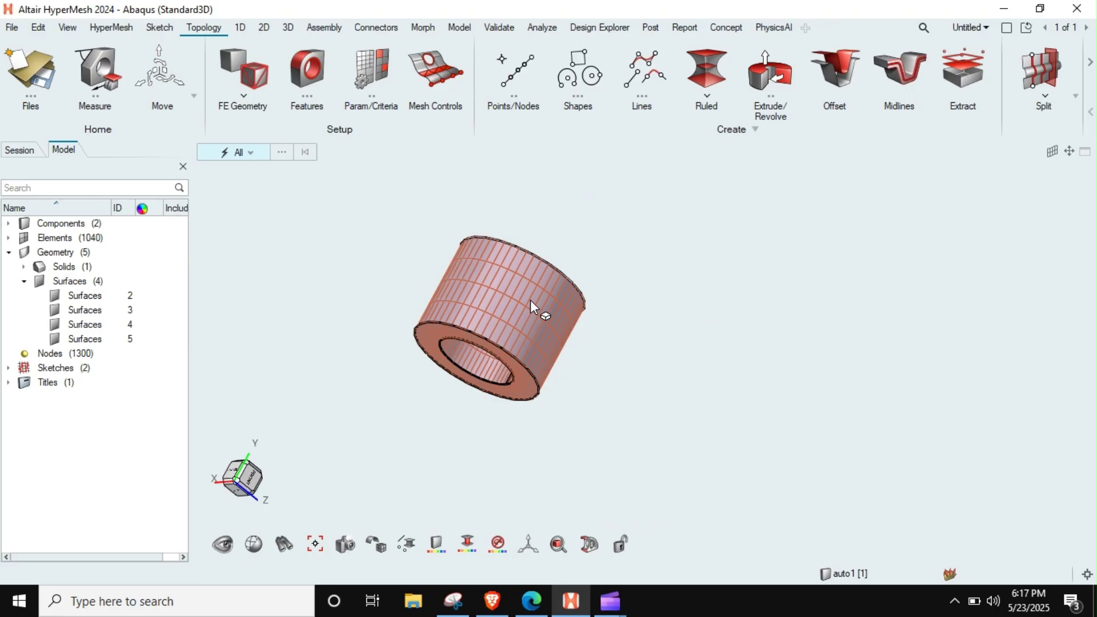
# Measure the height of the first element layer on the cylinder's outer wall, starting from its upper edge
pyautogui.scroll(3, 516, 282)
pyautogui.keyDown('ctrl'); pyautogui.moveTo(516, 283); pyautogui.dragTo(458, 307); pyautogui.keyUp('ctrl')
pyautogui.scroll(3, 458, 300)
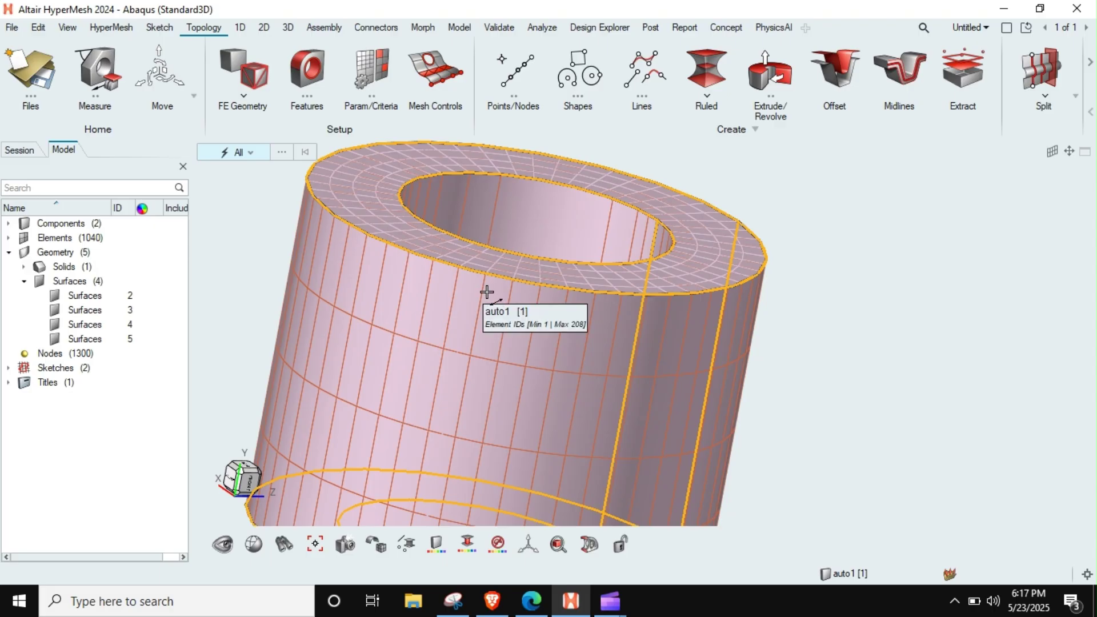
pyautogui.press('F4')
pyautogui.click(484, 273)
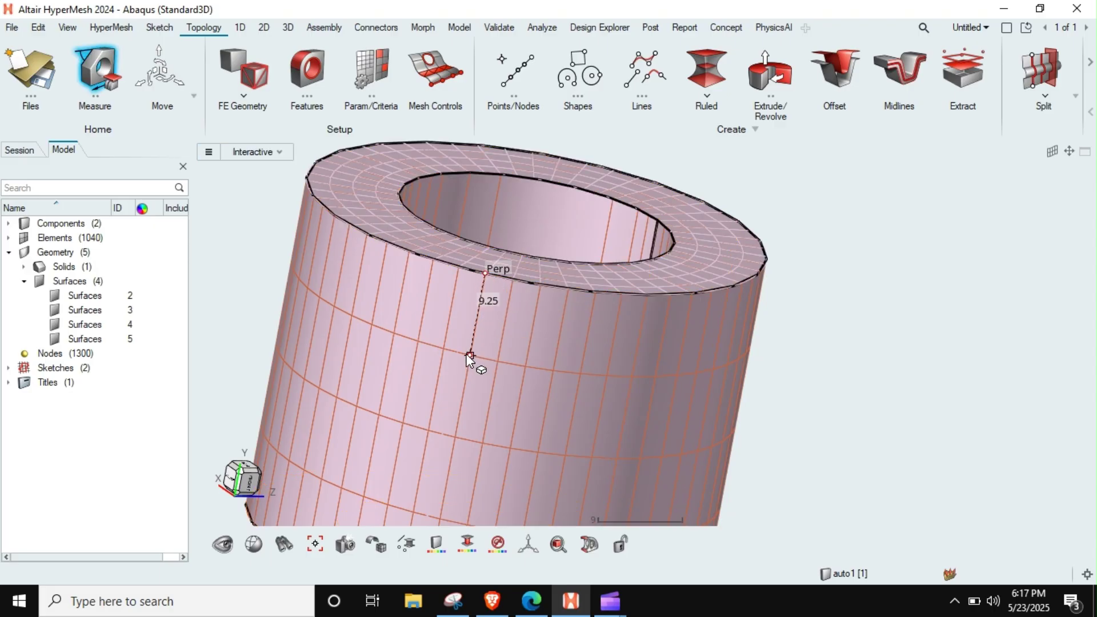
pyautogui.scroll(-3, 515, 312)
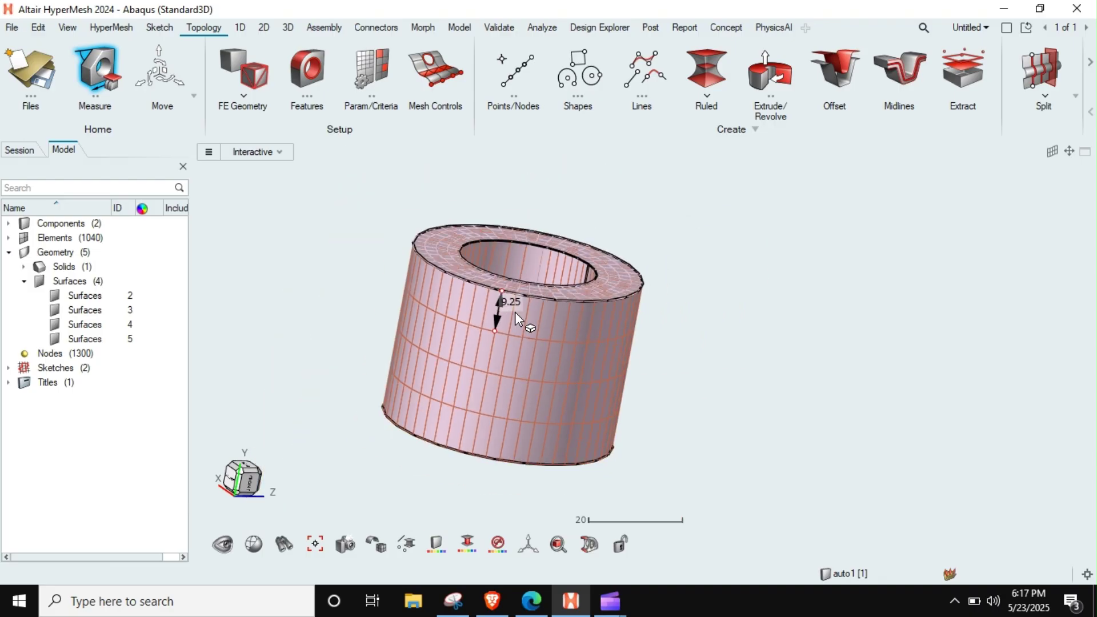
pyautogui.press('Escape')
pyautogui.scroll(-1, 607, 330)
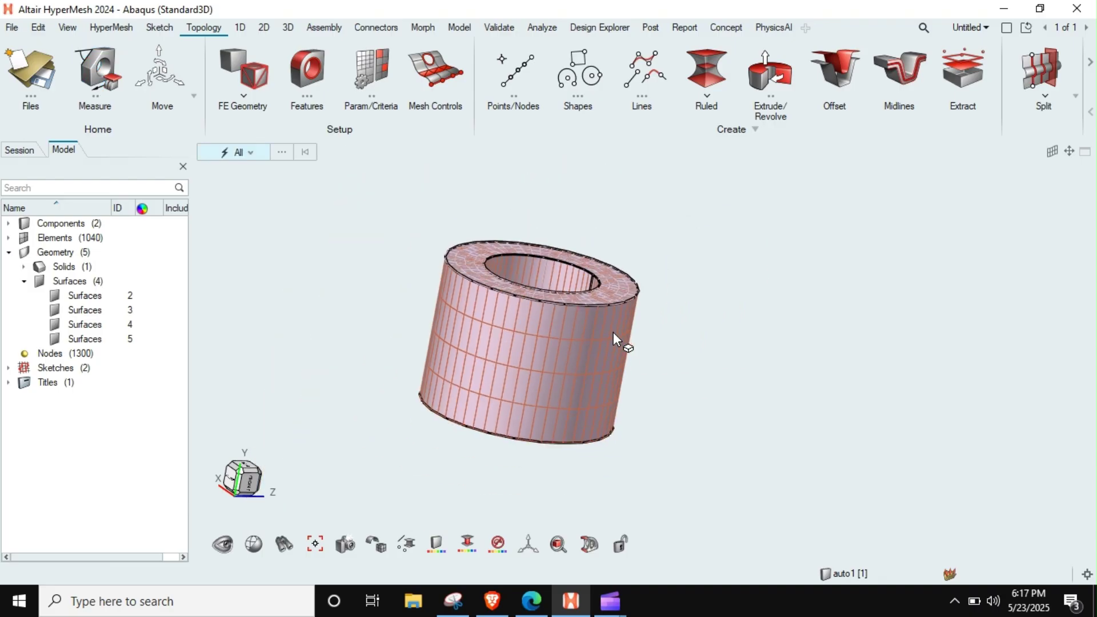
# Check the Extrude tool's FE options, including the advanced ones, and leave the tool
pyautogui.moveTo(612, 332); pyautogui.dragTo(605, 305, button='middle')
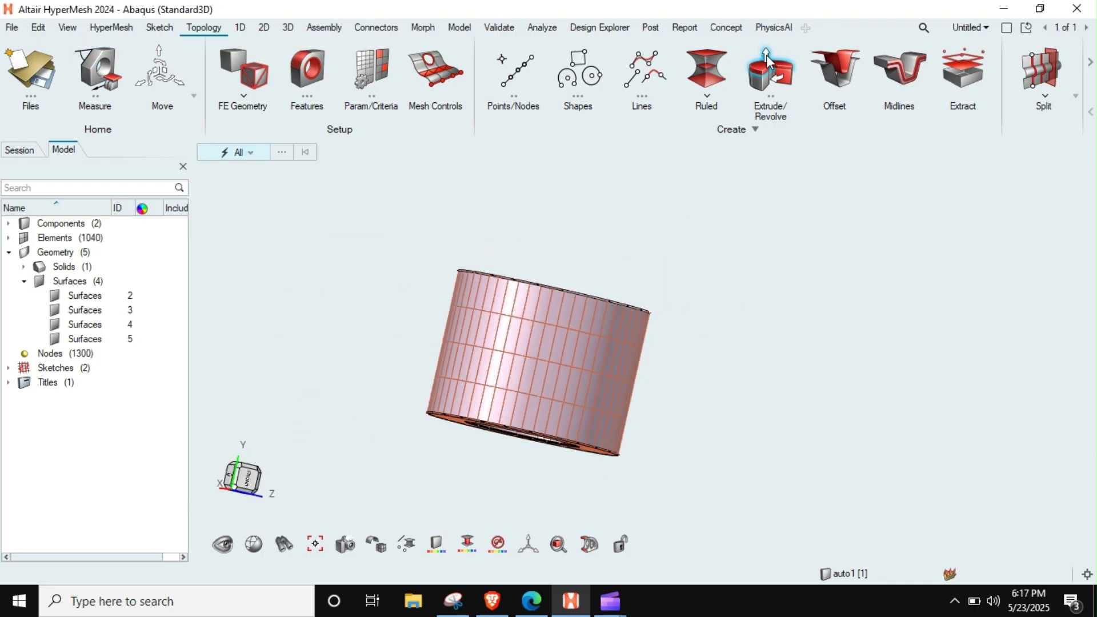
pyautogui.click(761, 121)
pyautogui.click(594, 154)
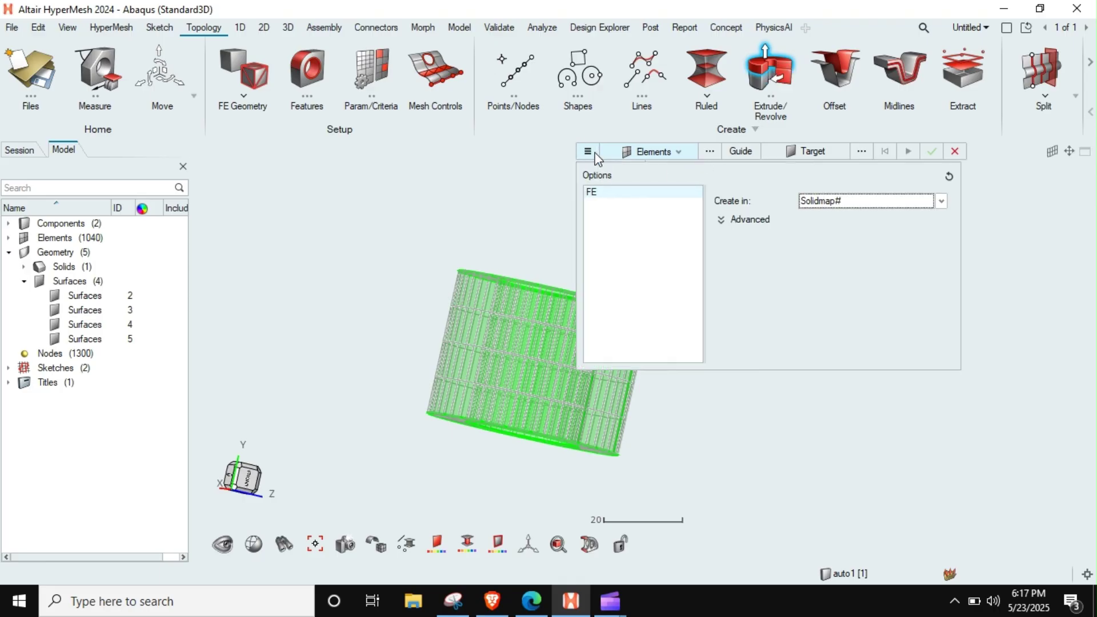
pyautogui.click(724, 221)
pyautogui.press('Escape')
pyautogui.press('Escape')
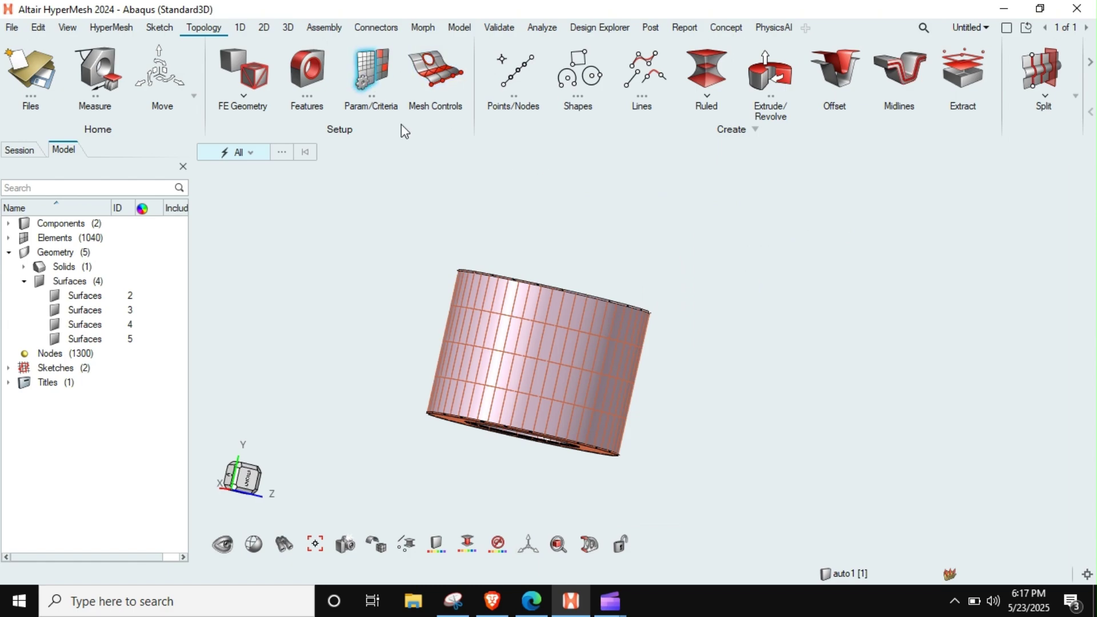
# Review the basic mesh parameters and the 2D element quality criteria, leaving both unchanged
pyautogui.click(395, 77)
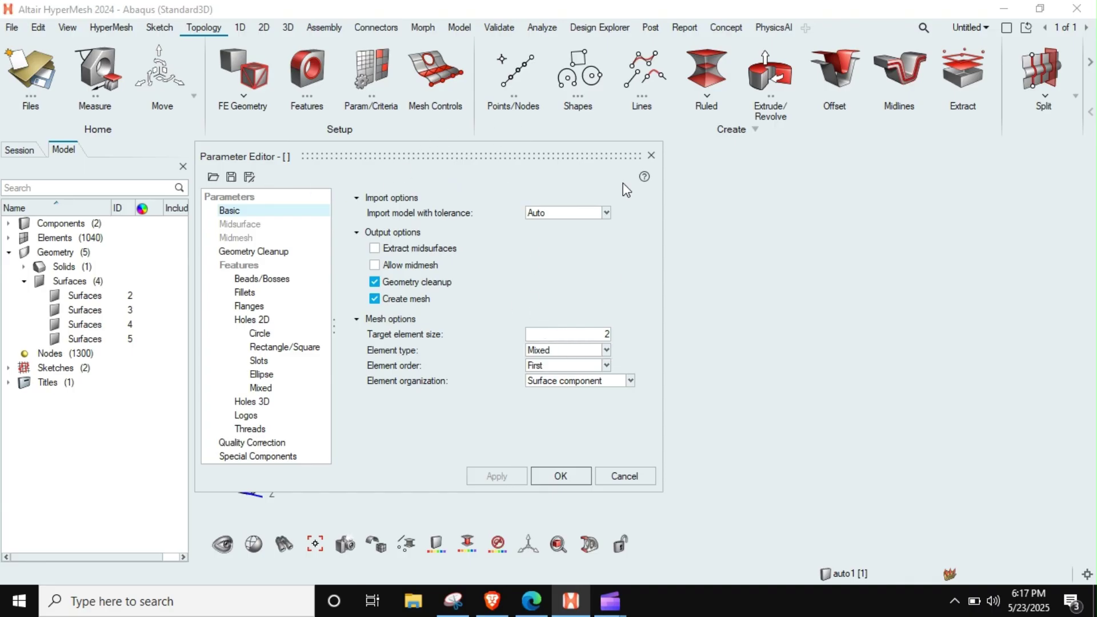
pyautogui.click(651, 155)
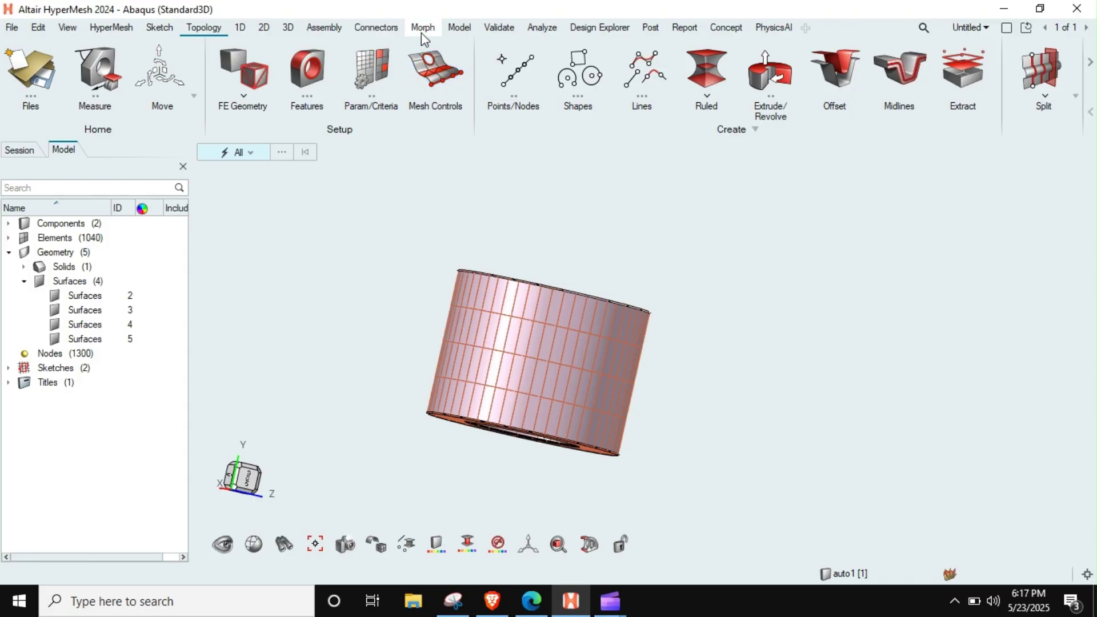
pyautogui.click(378, 56)
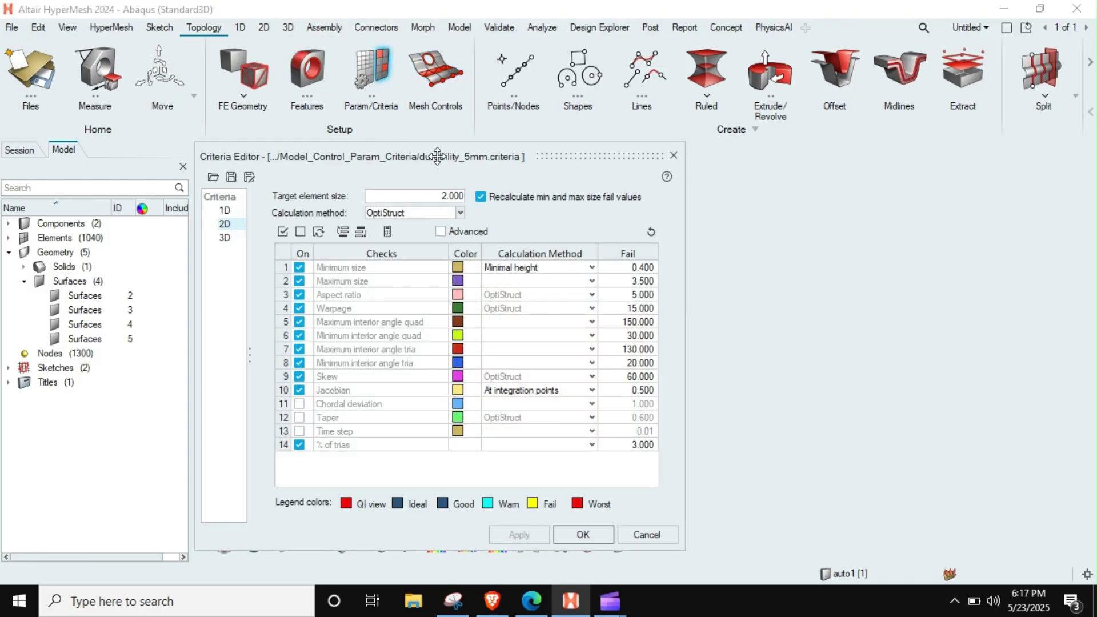
pyautogui.click(671, 157)
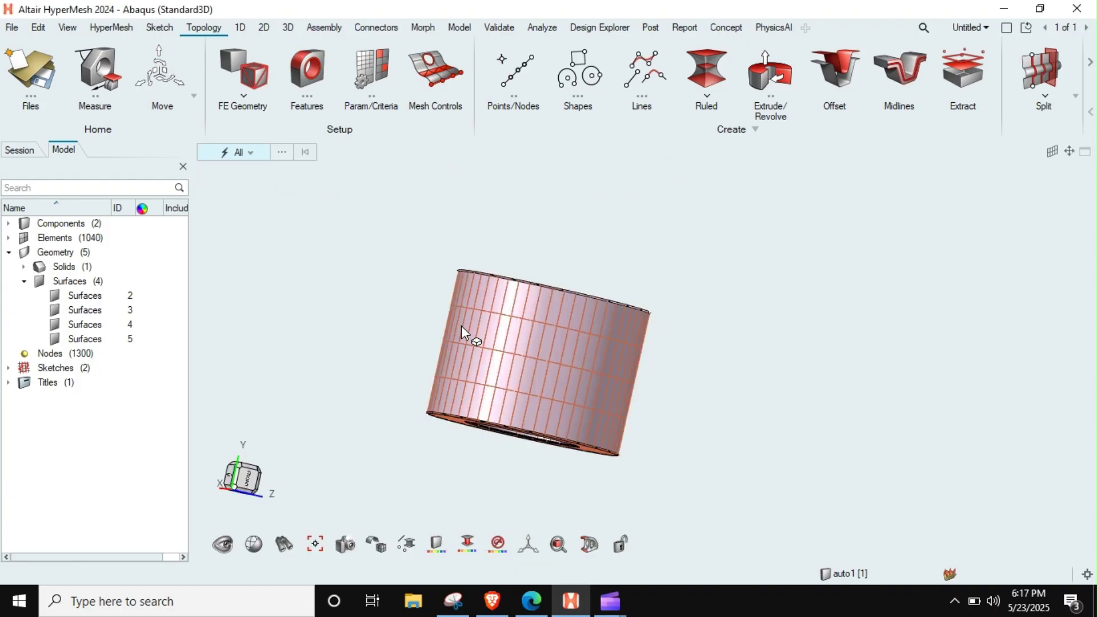
# Undo the mesh extrusion through the cylinder's height, keeping only the 2D mesh on the upper ring face
pyautogui.scroll(1, 466, 331)
pyautogui.moveTo(506, 310); pyautogui.dragTo(465, 316, button='middle')
pyautogui.hotkey('ctrl', 'z')
pyautogui.scroll(2, 639, 289)
pyautogui.moveTo(641, 289); pyautogui.dragTo(612, 299, button='middle')
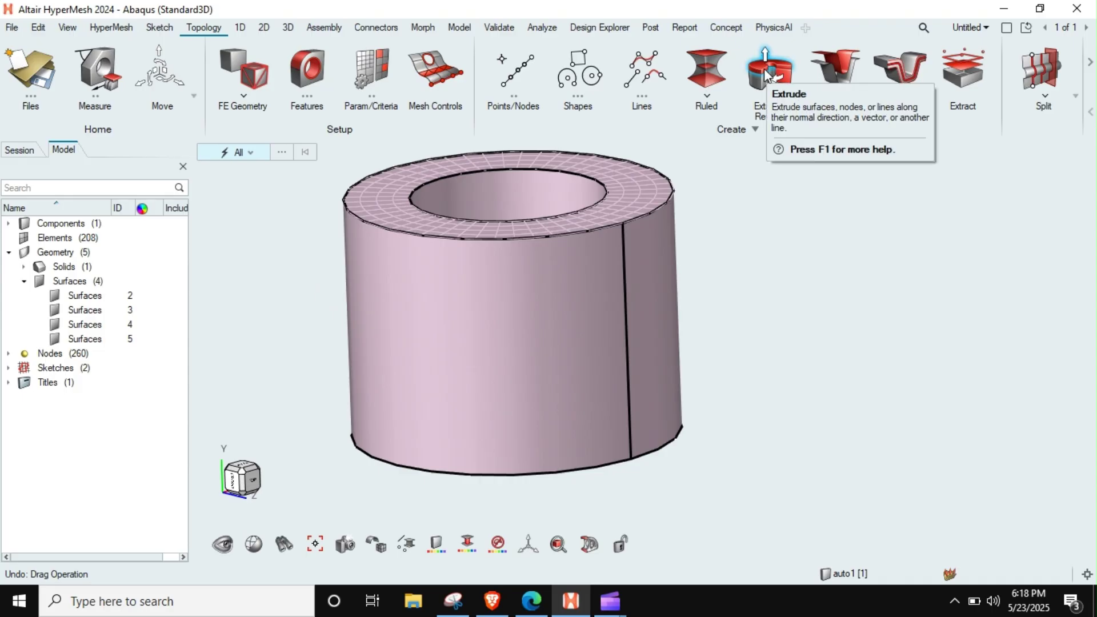
pyautogui.scroll(2, 628, 268)
pyautogui.scroll(1, 632, 270)
pyautogui.scroll(-3, 633, 270)
pyautogui.moveTo(632, 307)
pyautogui.mouseDown(button='middle')
pyautogui.moveTo(657, 331)
pyautogui.moveTo(641, 325)
pyautogui.moveTo(631, 291)
pyautogui.moveTo(636, 307)
pyautogui.moveTo(622, 299)
pyautogui.mouseUp(button='middle')
pyautogui.scroll(1, 632, 290)
pyautogui.scroll(-1, 632, 290)
pyautogui.scroll(-1, 634, 310)
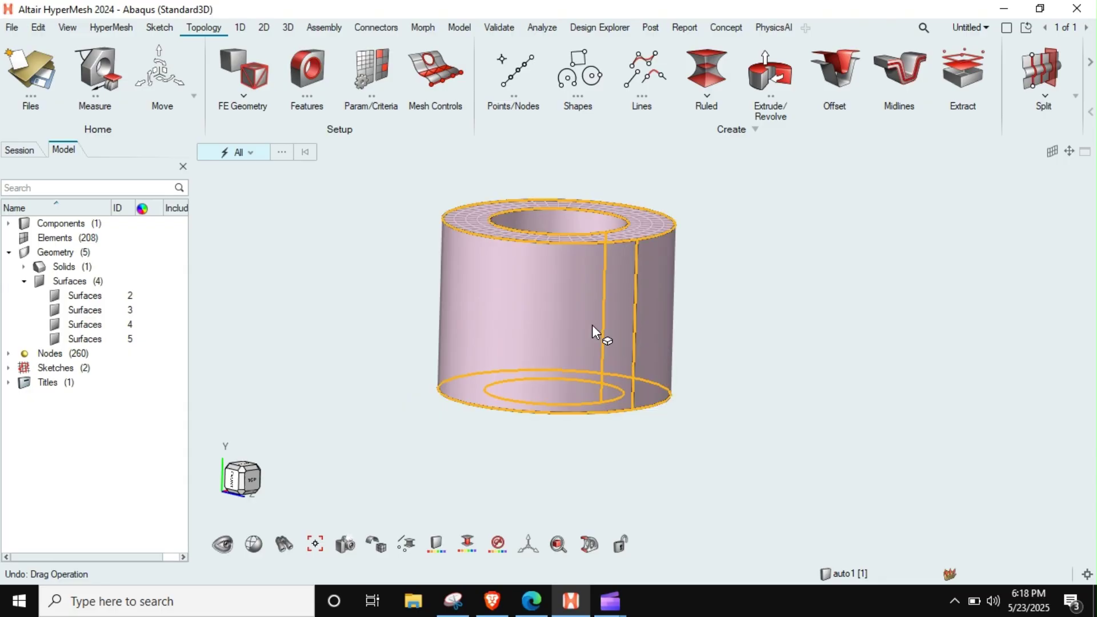
# Mesh the cylinder's outer wall surface with 2D elements and leave the meshing tool
pyautogui.click(263, 28)
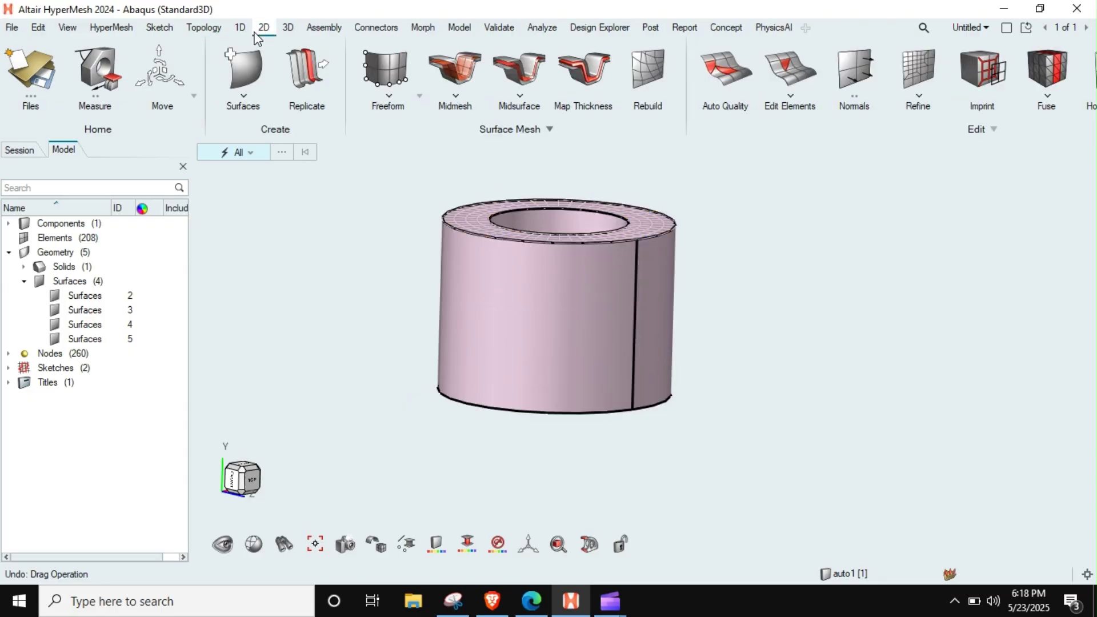
pyautogui.click(389, 69)
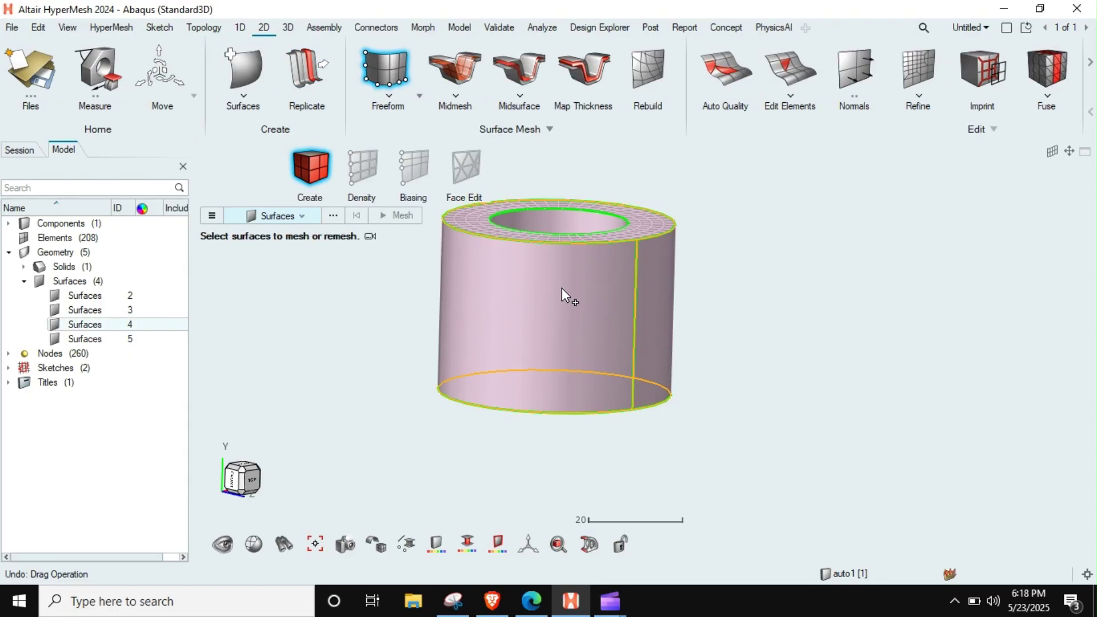
pyautogui.click(555, 291)
pyautogui.moveTo(547, 327); pyautogui.dragTo(543, 326, button='middle')
pyautogui.click(724, 330)
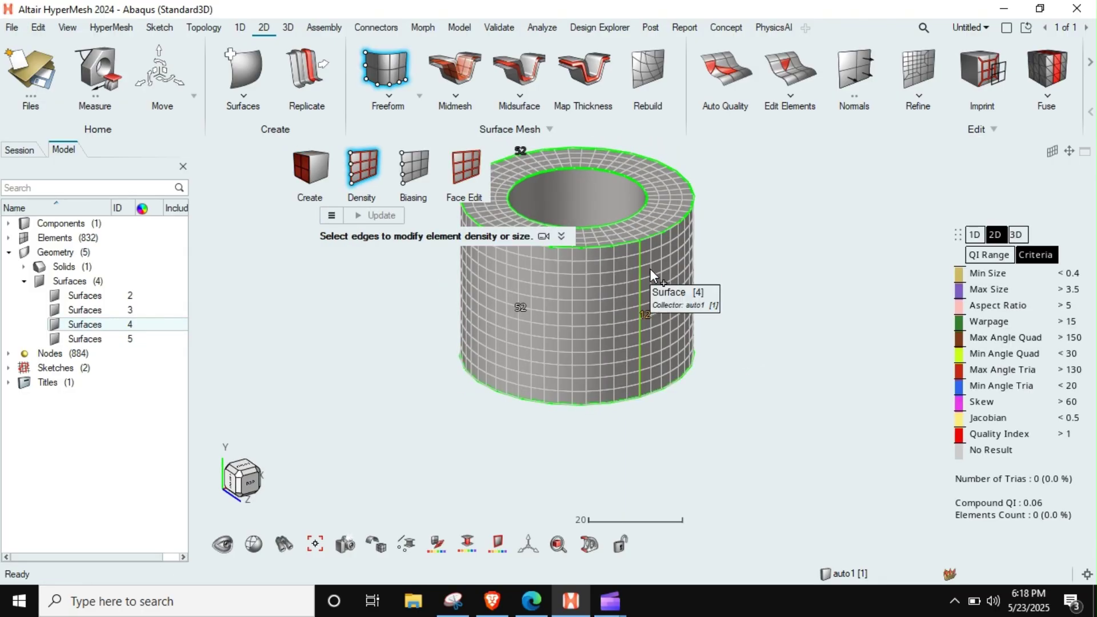
pyautogui.press('Escape')
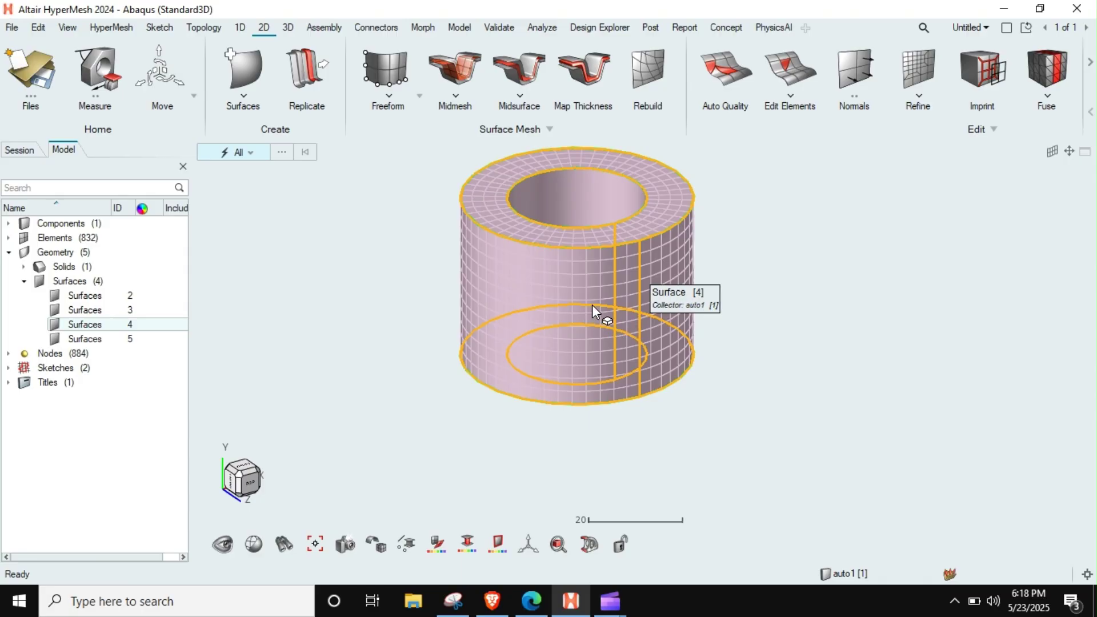
pyautogui.keyDown('ctrl'); pyautogui.moveTo(575, 331); pyautogui.dragTo(628, 348); pyautogui.keyUp('ctrl')
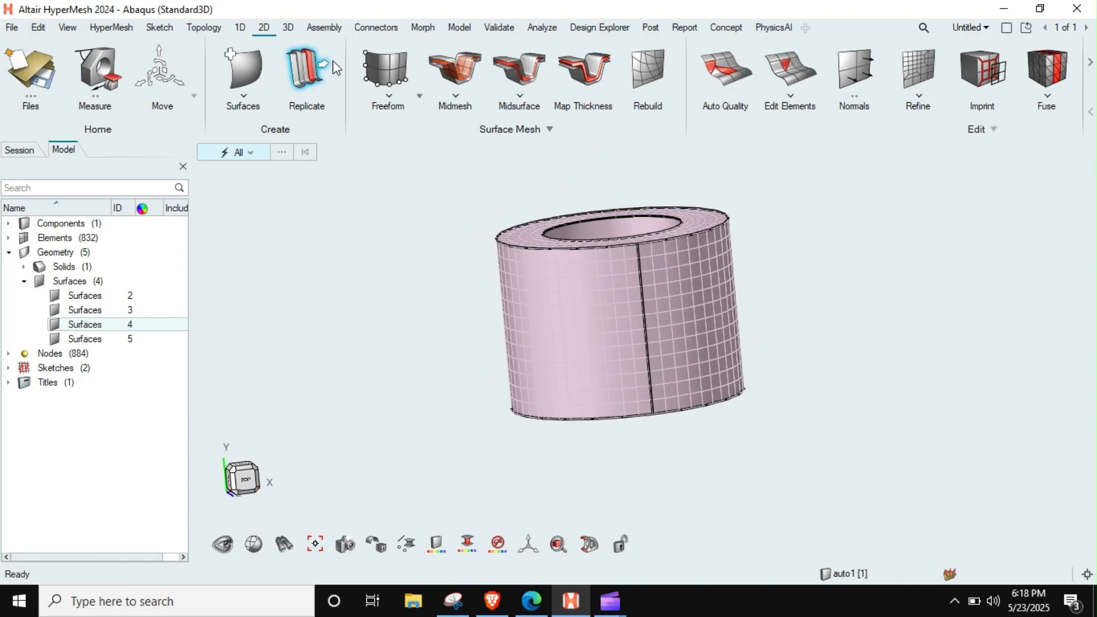
pyautogui.click(220, 29)
pyautogui.click(752, 73)
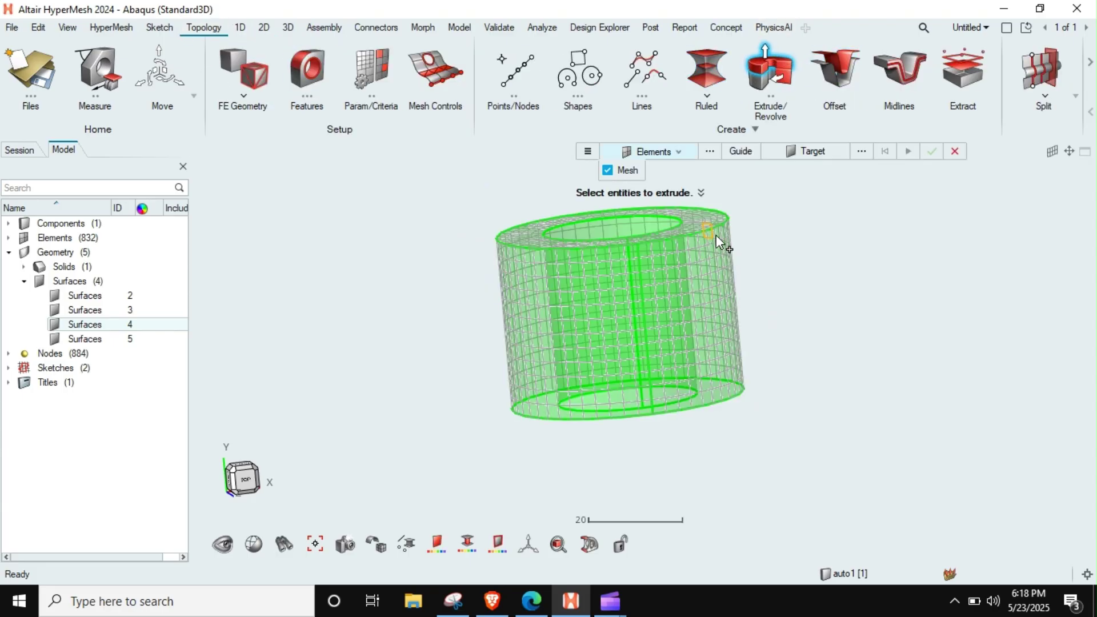
pyautogui.keyDown('ctrl'); pyautogui.moveTo(752, 247); pyautogui.dragTo(702, 222); pyautogui.keyUp('ctrl')
pyautogui.click(701, 220)
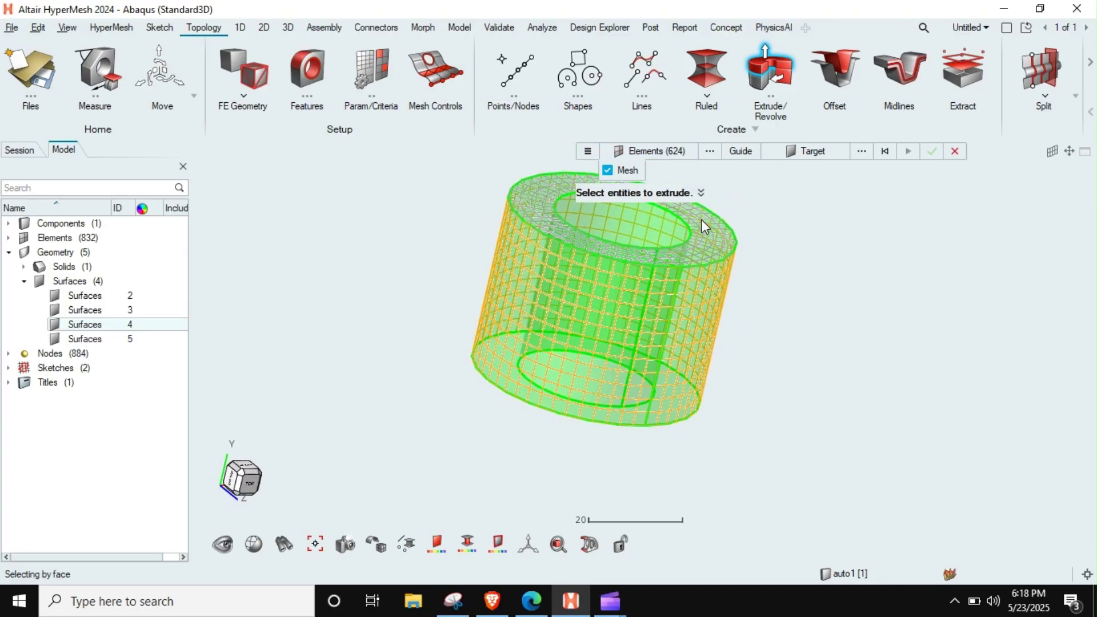
pyautogui.keyDown('shift'); pyautogui.moveTo(804, 234); pyautogui.dragTo(691, 326, button='right'); pyautogui.keyUp('shift')
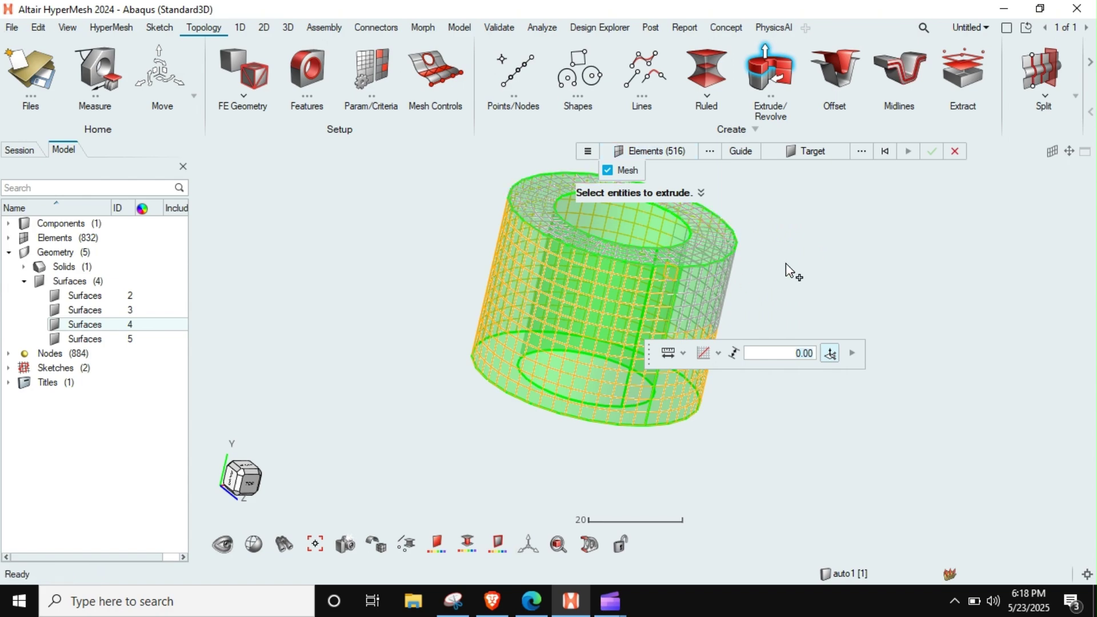
pyautogui.press('Escape')
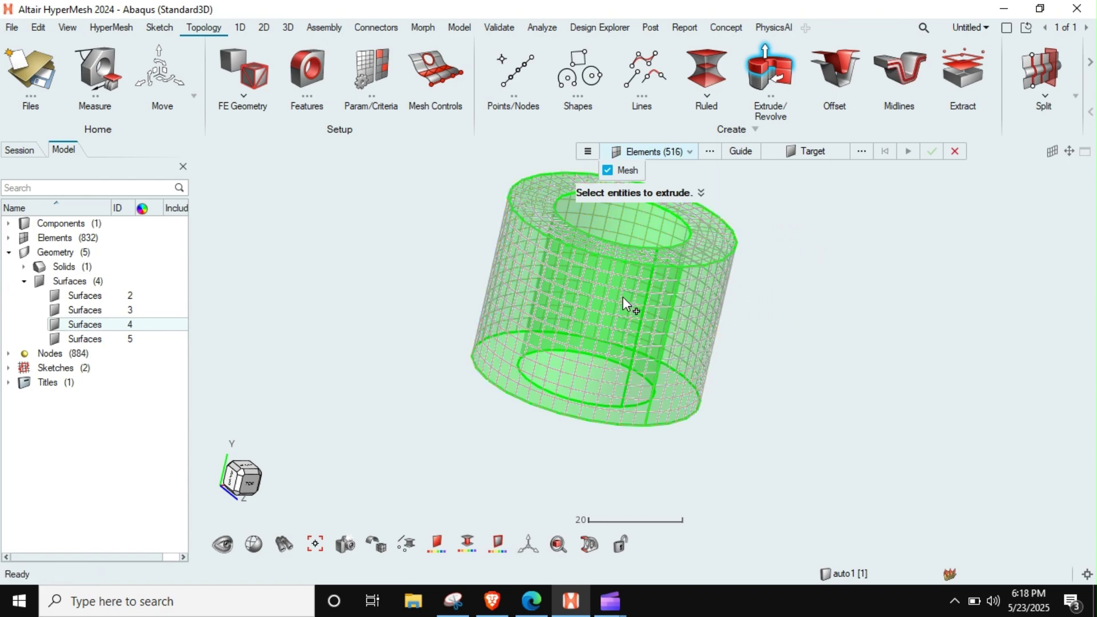
pyautogui.press('Escape')
# Set up a mesh extrusion of all upper ring face elements with the lower ring face as the target
pyautogui.moveTo(649, 300)
pyautogui.mouseDown(button='middle')
pyautogui.moveTo(690, 320)
pyautogui.moveTo(674, 316)
pyautogui.mouseUp(button='middle')
pyautogui.moveTo(673, 258); pyautogui.dragTo(659, 311, button='right')
pyautogui.scroll(4, 652, 275)
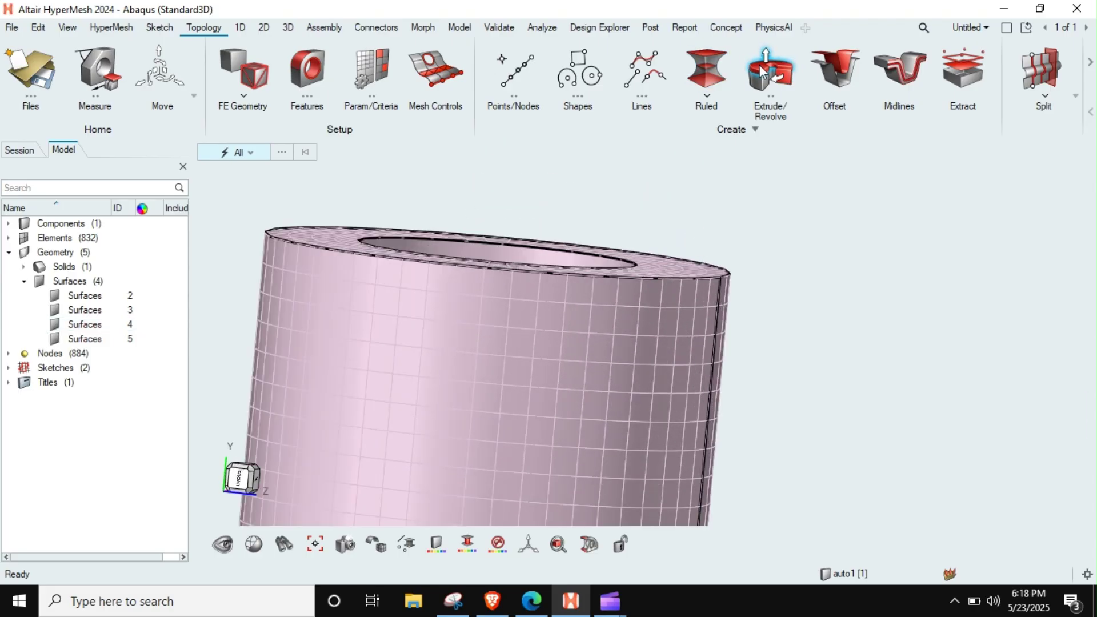
pyautogui.click(761, 71)
pyautogui.click(663, 267)
pyautogui.scroll(-3, 709, 251)
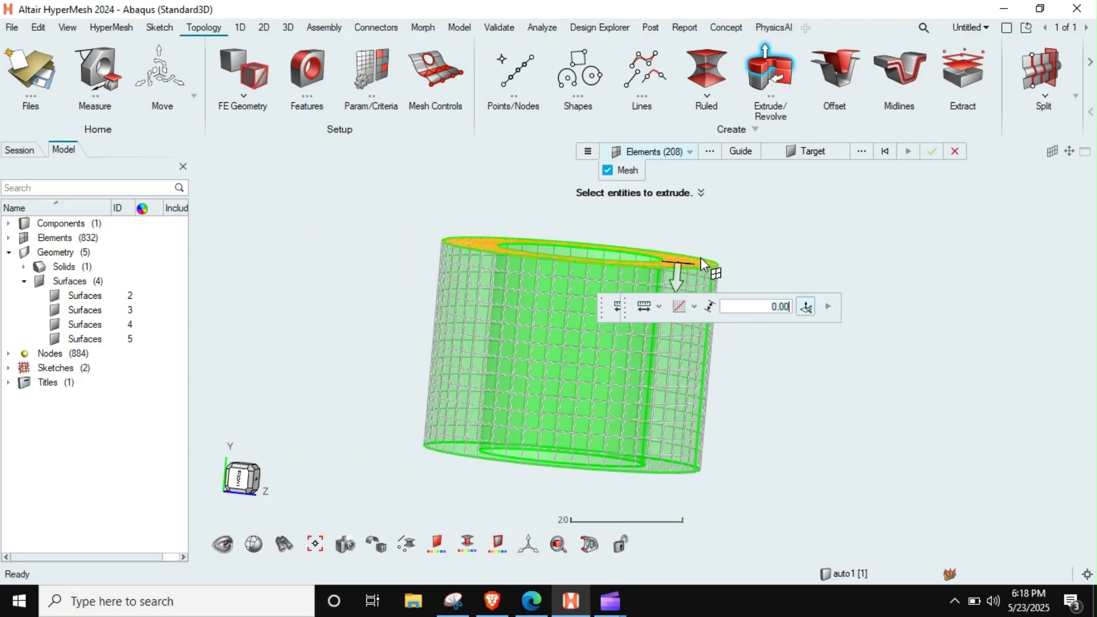
pyautogui.click(805, 151)
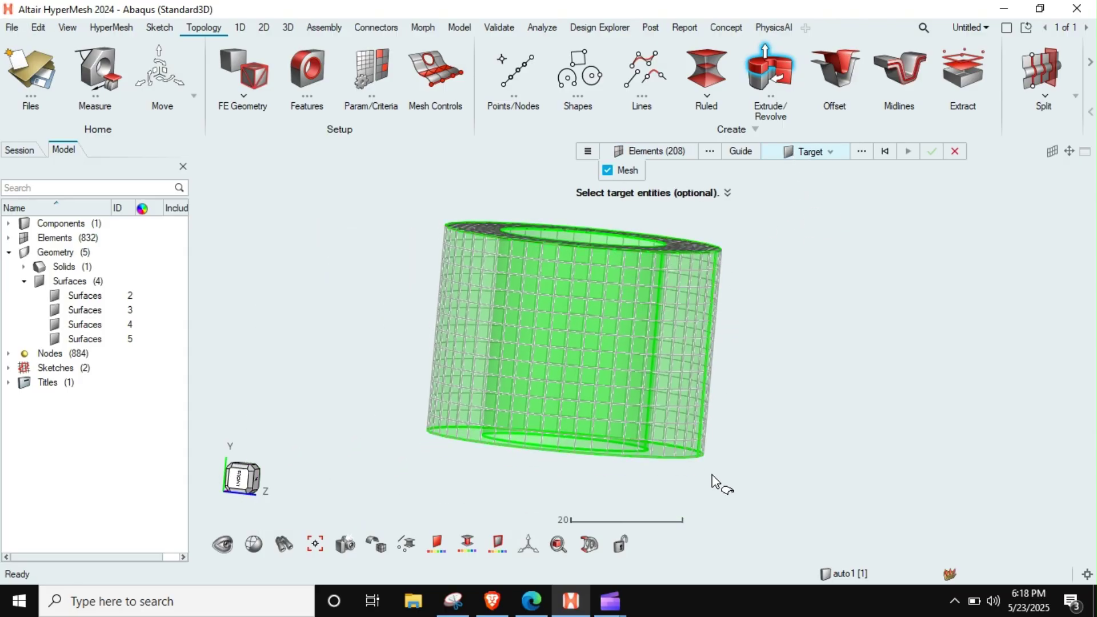
pyautogui.moveTo(659, 454)
pyautogui.mouseDown(button='right')
pyautogui.moveTo(651, 457)
pyautogui.moveTo(673, 437)
pyautogui.moveTo(668, 409)
pyautogui.moveTo(666, 440)
pyautogui.moveTo(653, 444)
pyautogui.mouseUp(button='right')
pyautogui.click(664, 446)
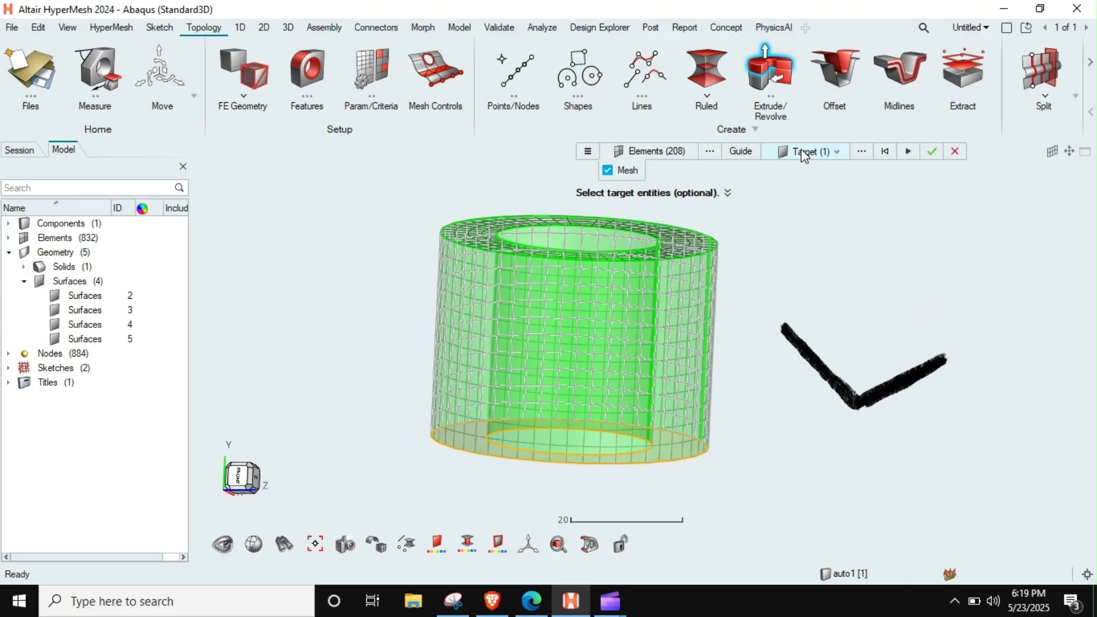
# Add all outer wall elements as guides for the extrusion and generate the solid mesh
pyautogui.click(742, 152)
pyautogui.click(715, 293)
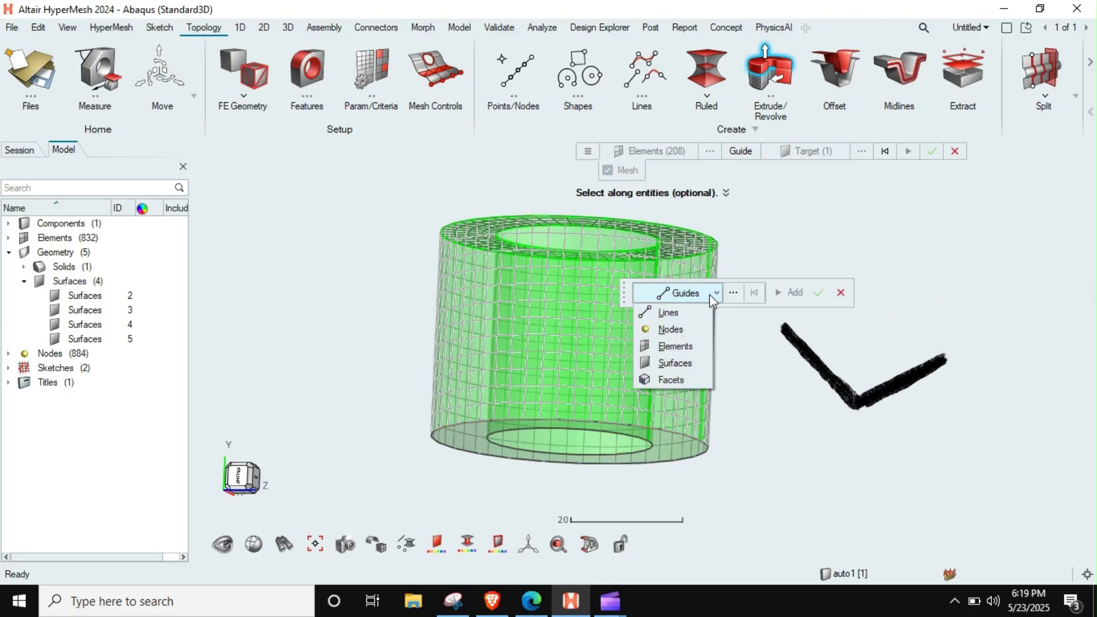
pyautogui.click(675, 346)
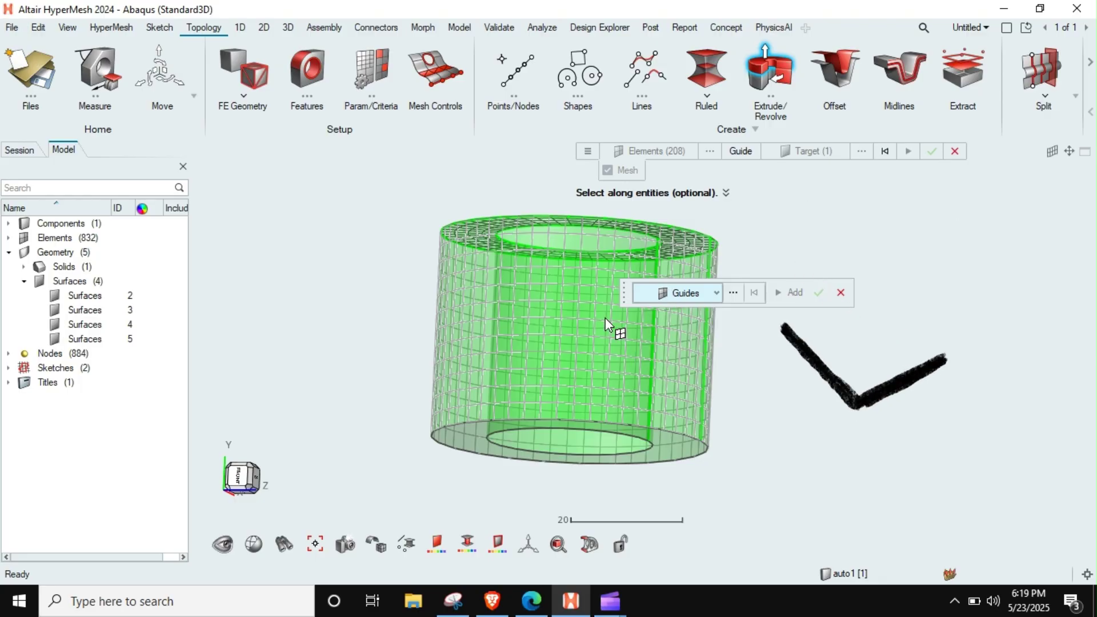
pyautogui.click(605, 318)
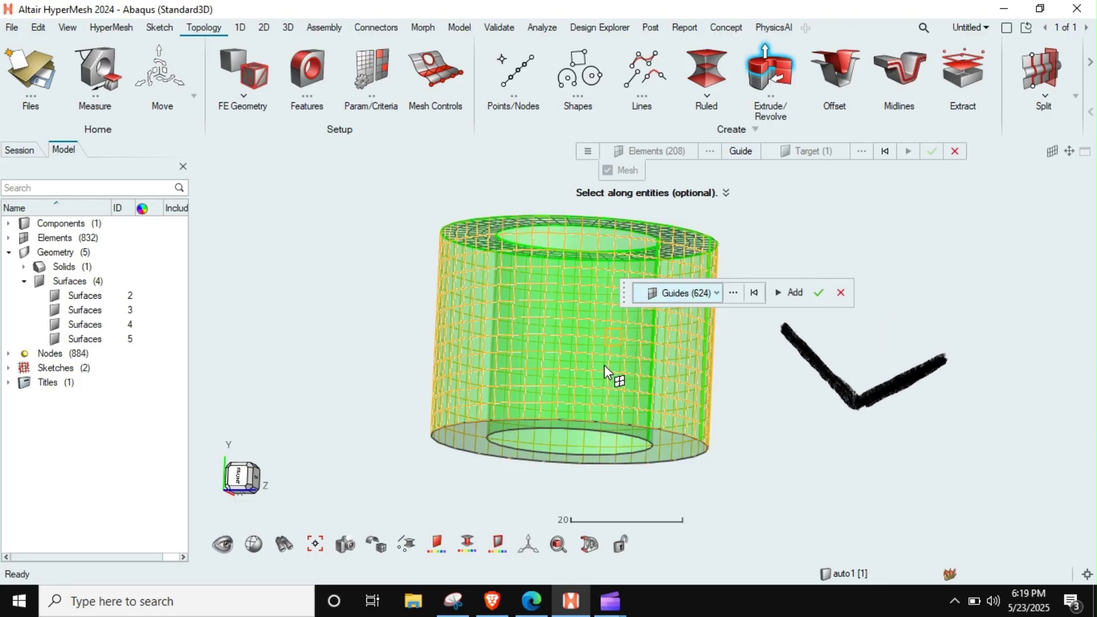
pyautogui.moveTo(604, 364); pyautogui.dragTo(585, 390, button='right')
pyautogui.moveTo(585, 390); pyautogui.dragTo(560, 386, button='middle')
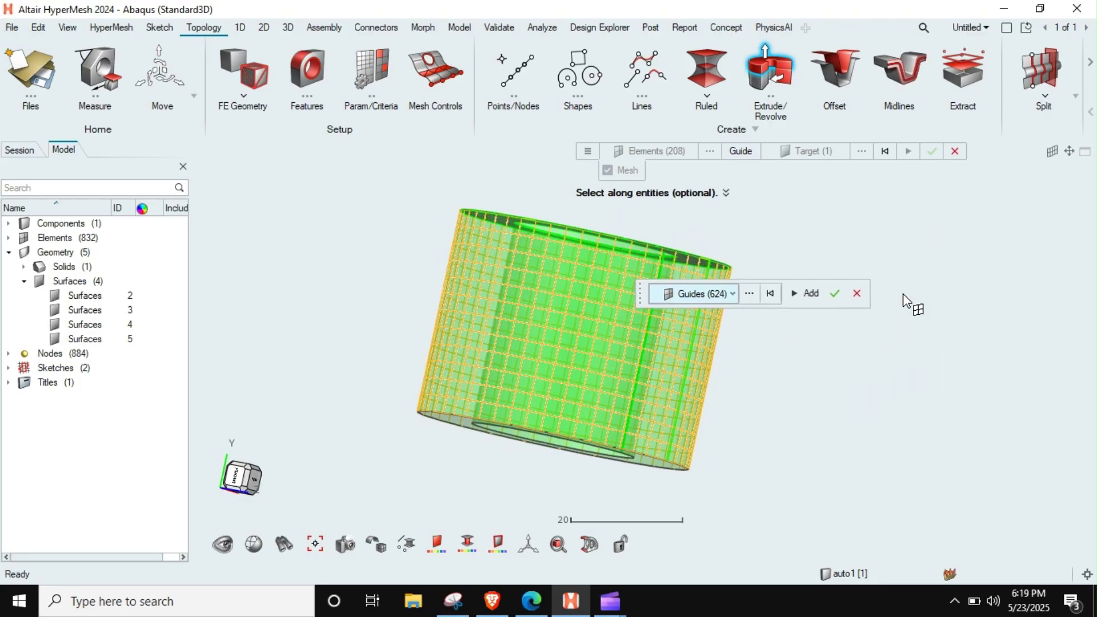
pyautogui.click(836, 293)
pyautogui.click(946, 151)
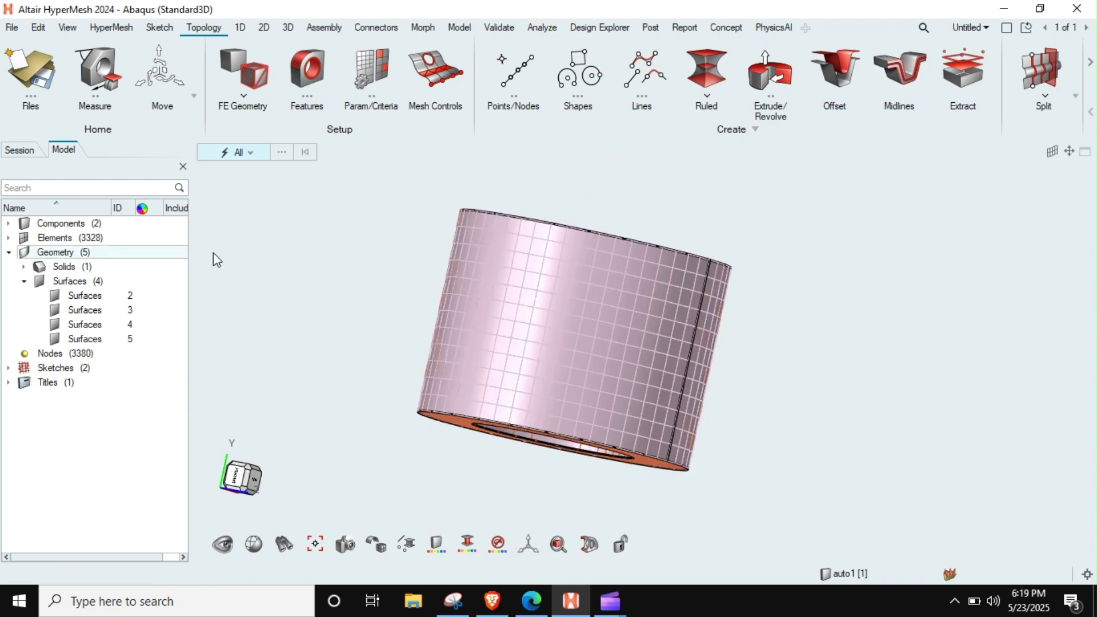
# Hide the auto1 component's elements and all geometry, and display the solidmap elements shaded with mesh lines
pyautogui.moveTo(461, 301); pyautogui.dragTo(496, 325, button='right')
pyautogui.click(9, 224)
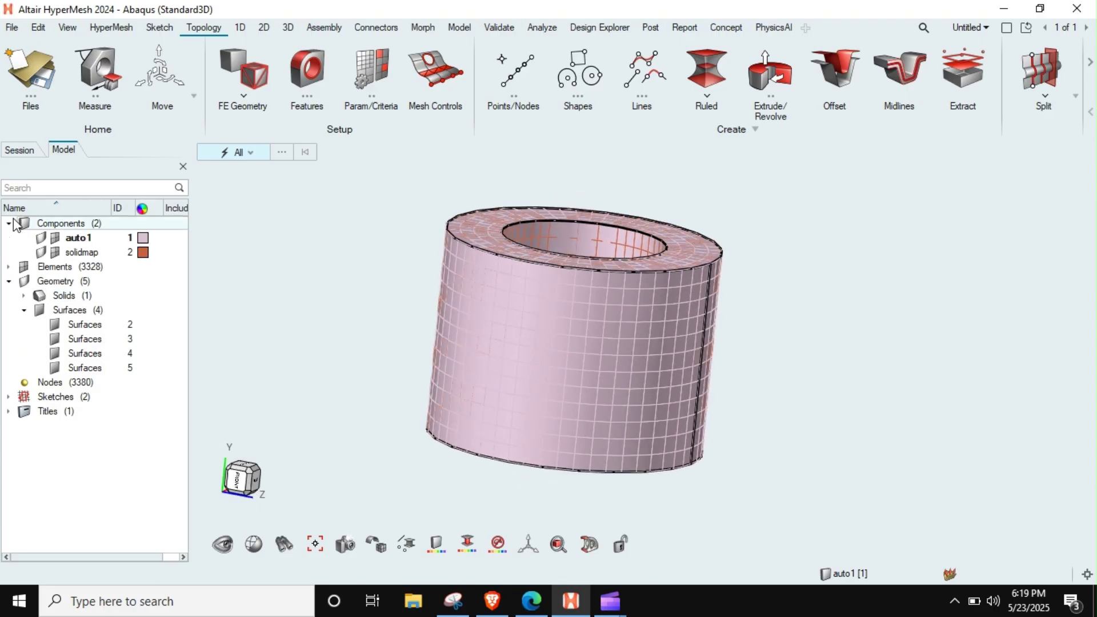
pyautogui.click(54, 237)
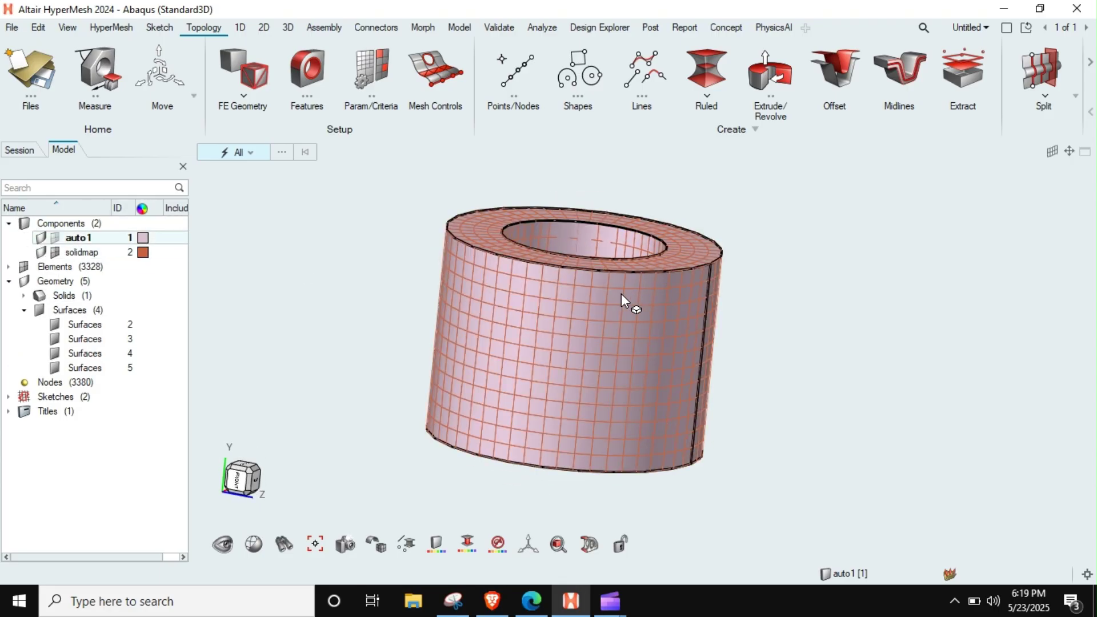
pyautogui.moveTo(621, 299); pyautogui.dragTo(616, 293, button='right')
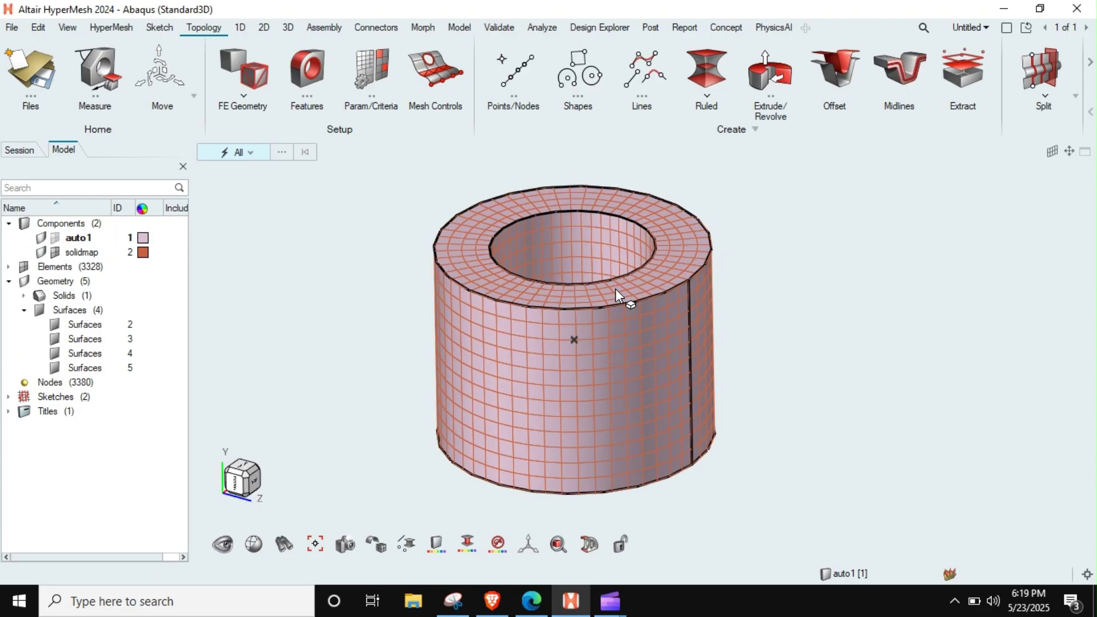
pyautogui.click(42, 253)
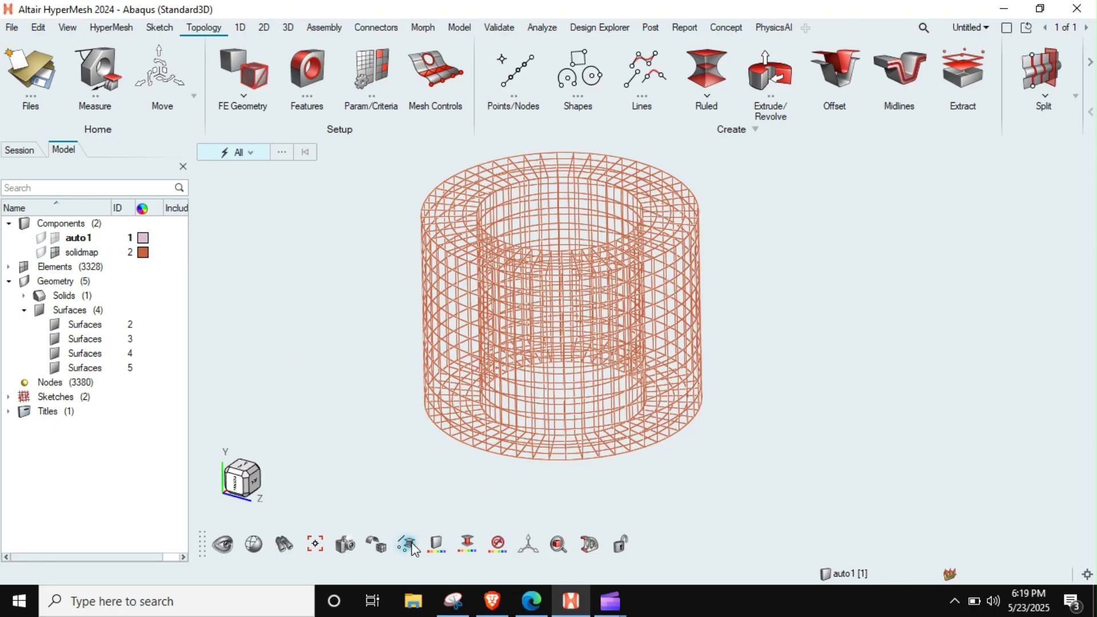
pyautogui.click(376, 544)
pyautogui.click(565, 511)
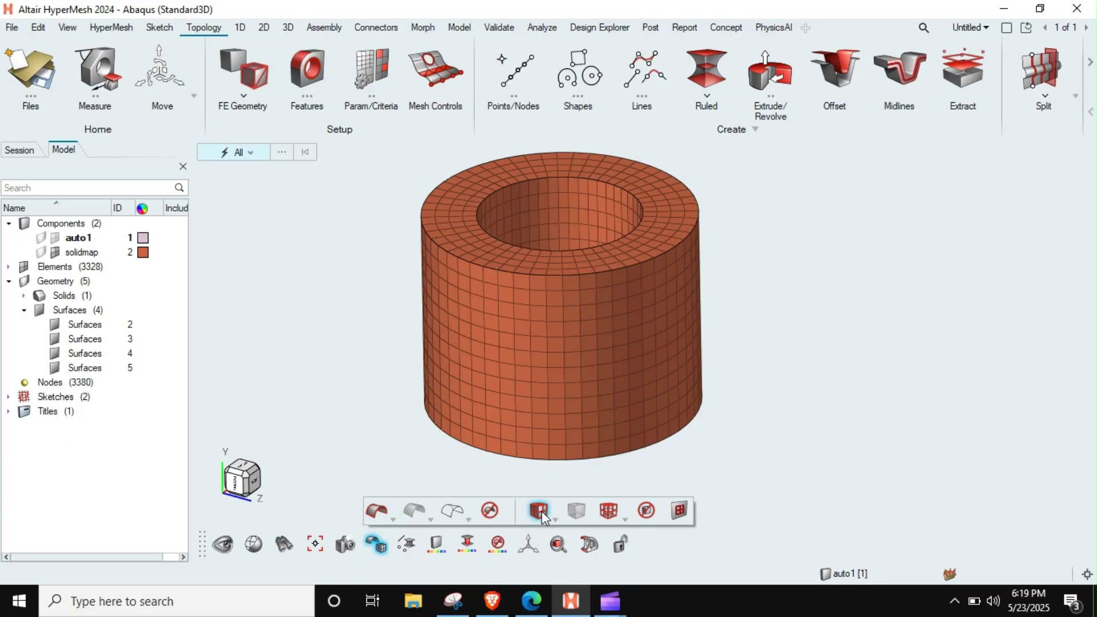
# Hide a portion of the solidmap elements through the full height to examine the mesh inside the cylinder wall
pyautogui.scroll(-3, 528, 339)
pyautogui.keyDown('shift'); pyautogui.moveTo(536, 207); pyautogui.dragTo(418, 430); pyautogui.keyUp('shift')
pyautogui.press('h')
pyautogui.keyDown('ctrl'); pyautogui.moveTo(548, 338); pyautogui.dragTo(519, 319); pyautogui.keyUp('ctrl')
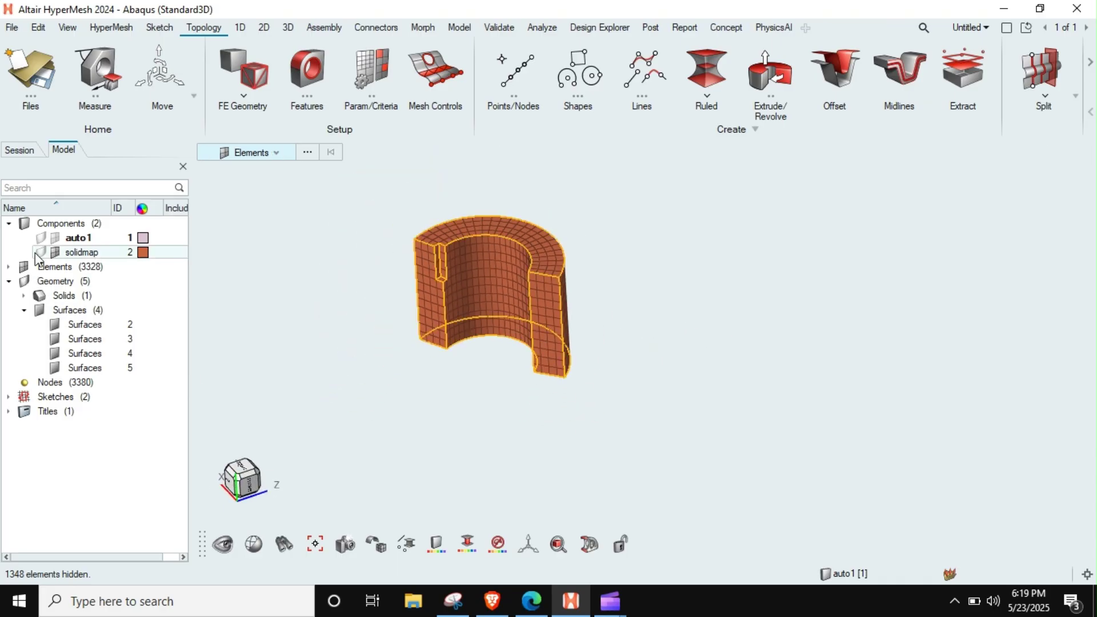
# Show the auto1 component's elements again and delete the solidmap component
pyautogui.click(55, 238)
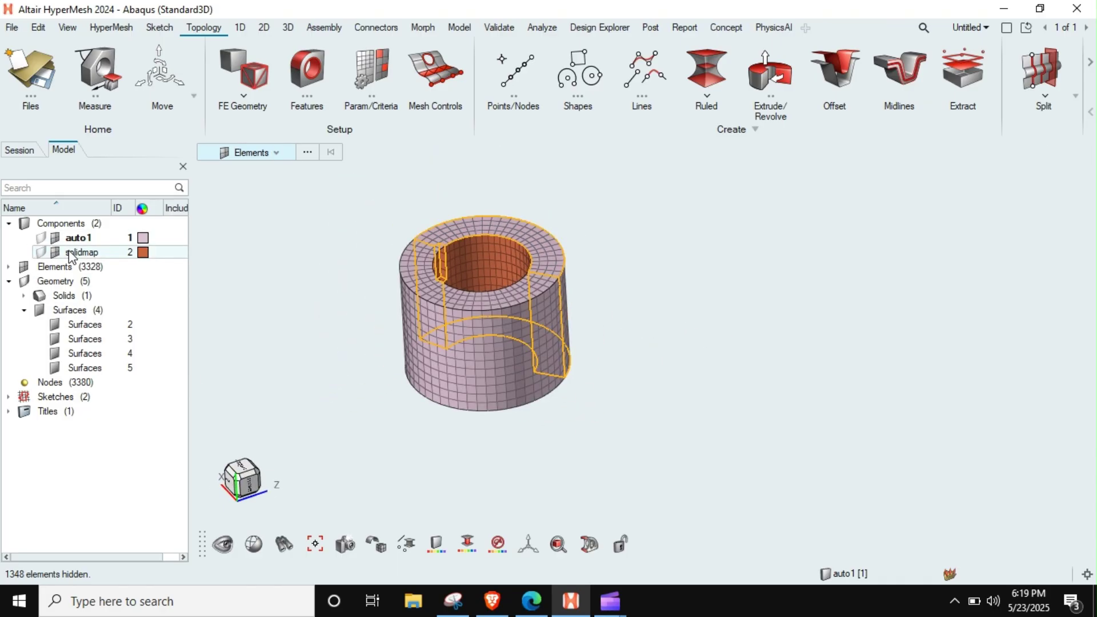
pyautogui.click(72, 252)
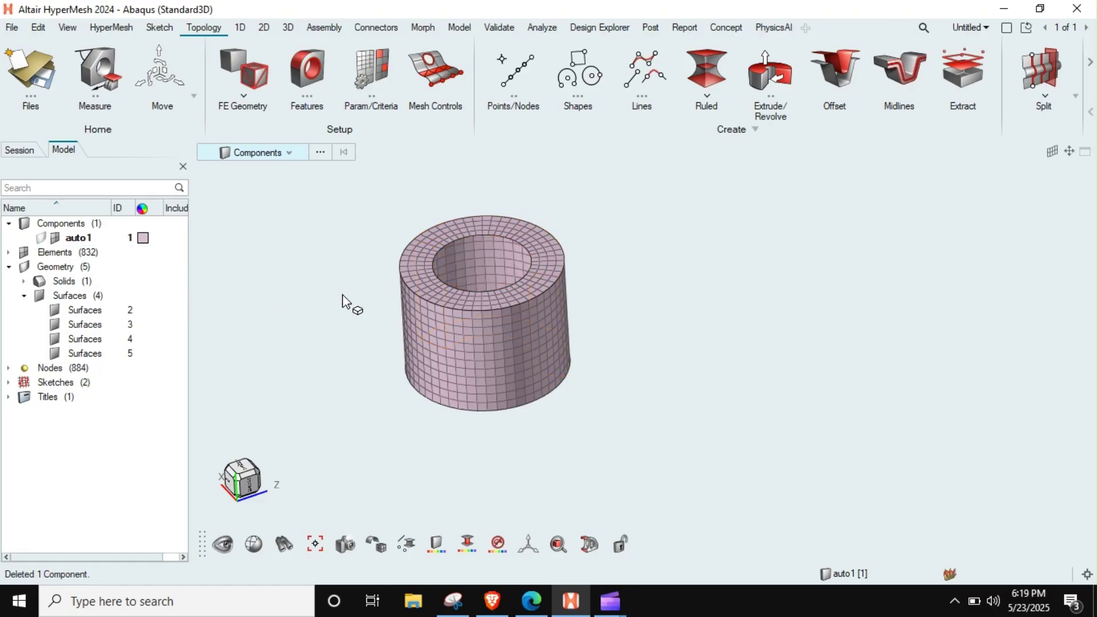
# Try deleting the ring elements on the cylinder's upper end face, and undo the deletion
pyautogui.moveTo(443, 316)
pyautogui.keyDown('ctrl'); pyautogui.mouseDown()
pyautogui.moveTo(428, 281)
pyautogui.moveTo(435, 316)
pyautogui.mouseUp(); pyautogui.keyUp('ctrl')
pyautogui.scroll(5, 439, 297)
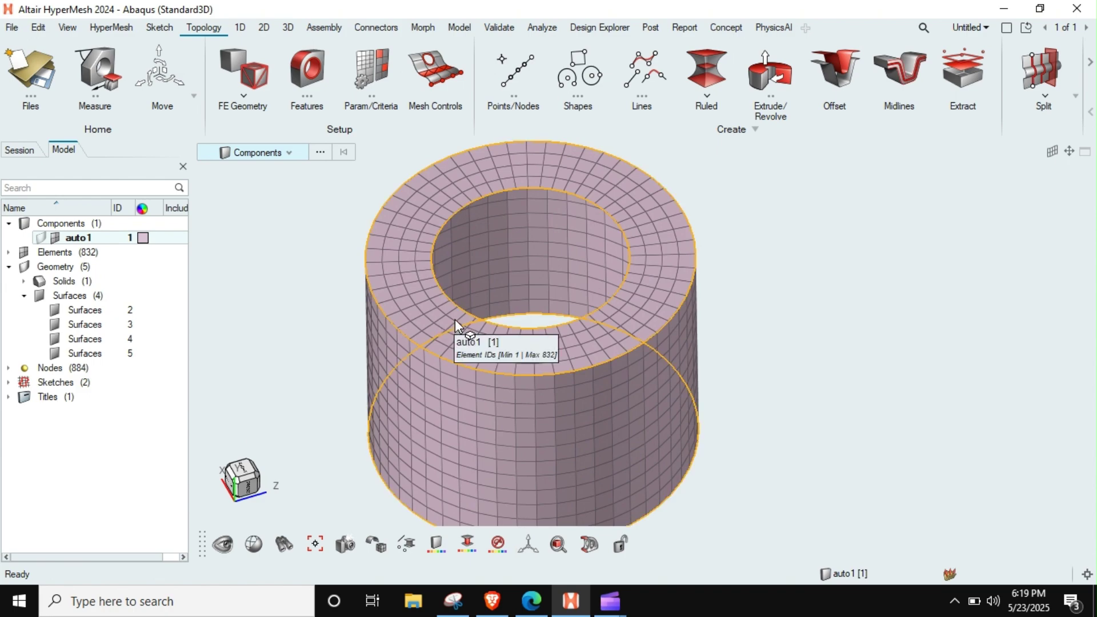
pyautogui.press('e')
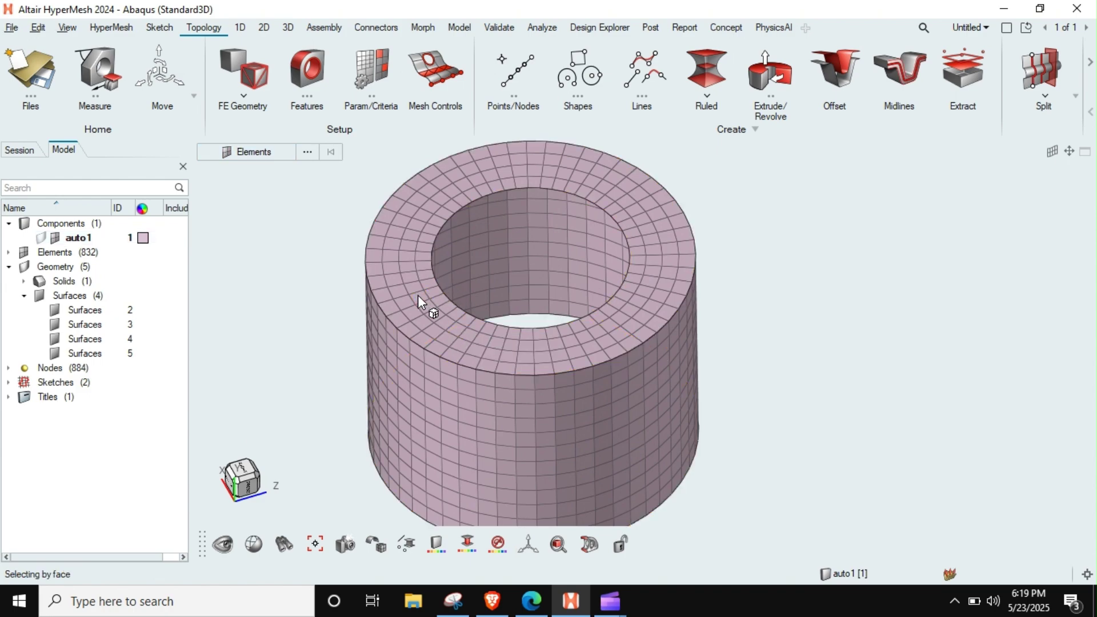
pyautogui.click(417, 294)
pyautogui.press('Delete')
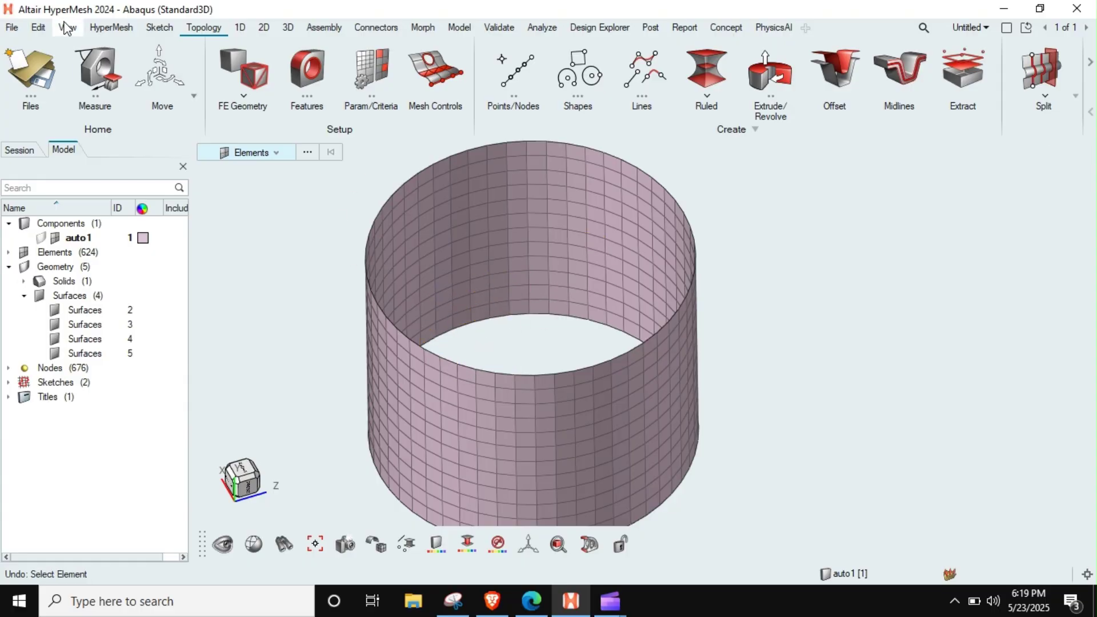
pyautogui.click(38, 28)
pyautogui.moveTo(67, 46)
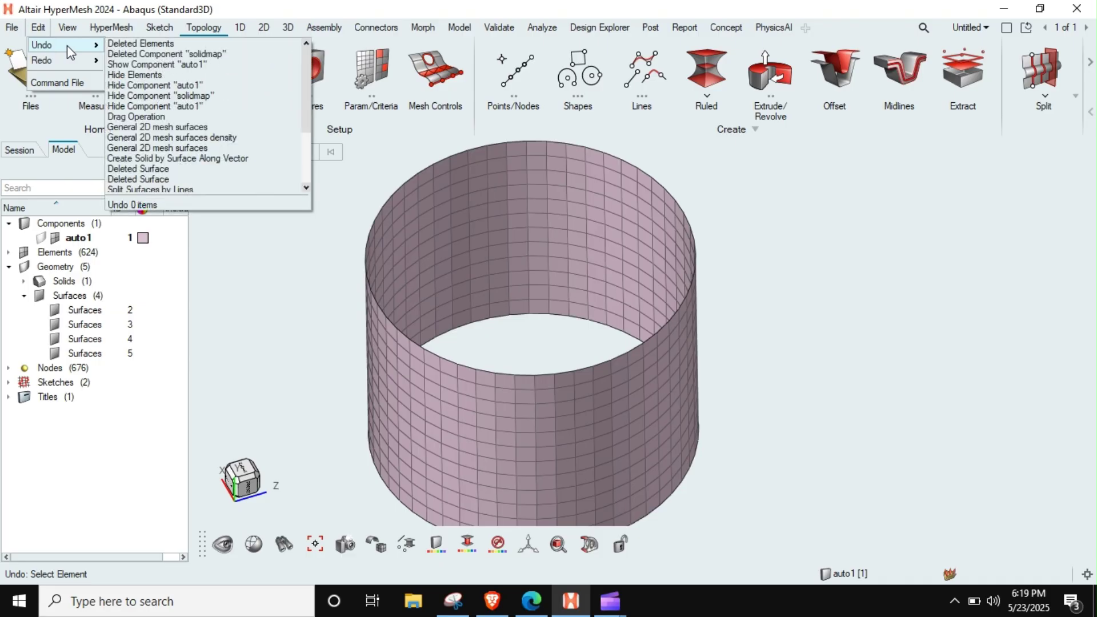
pyautogui.click(145, 41)
# Show the auto1 component's geometry together with its 2D elements
pyautogui.moveTo(465, 307); pyautogui.dragTo(473, 271, button='right')
pyautogui.click(74, 238)
pyautogui.press('Delete')
pyautogui.middleClick(330, 246)
pyautogui.scroll(-3, 358, 343)
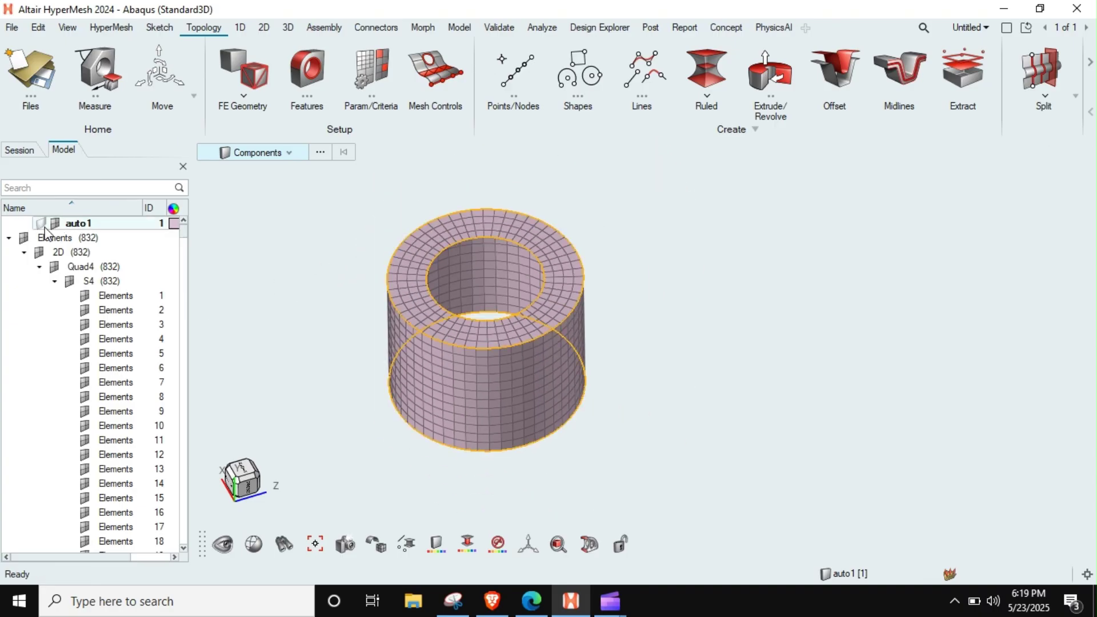
pyautogui.moveTo(453, 347); pyautogui.dragTo(398, 327, button='middle')
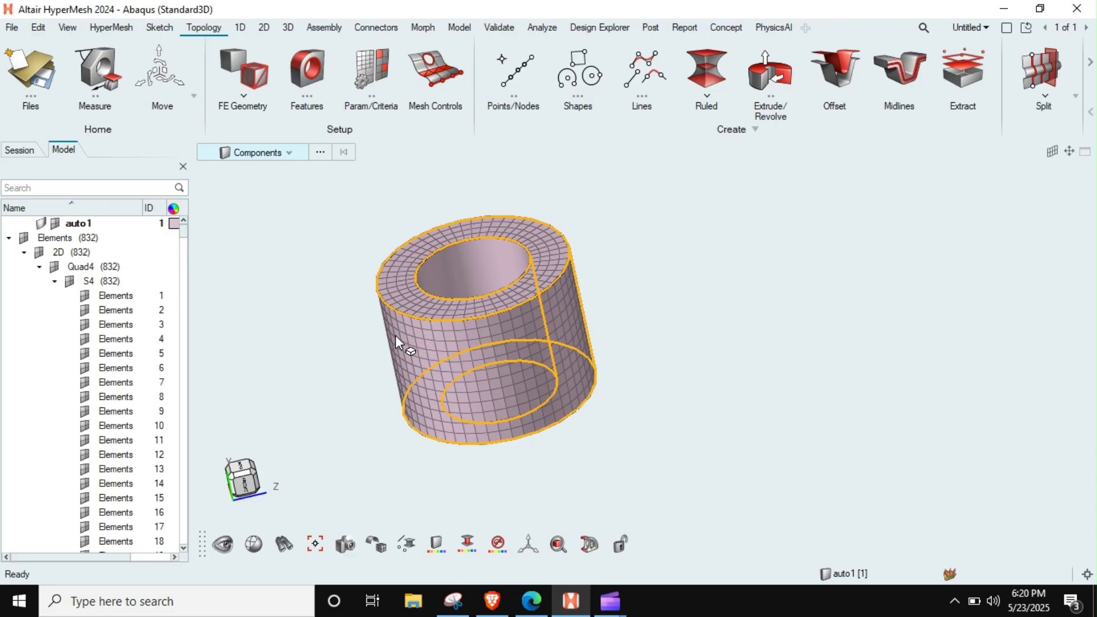
# Create a freeform 2D mesh on the unmeshed ring surface at the cylinder's lower end
pyautogui.scroll(3, 384, 350)
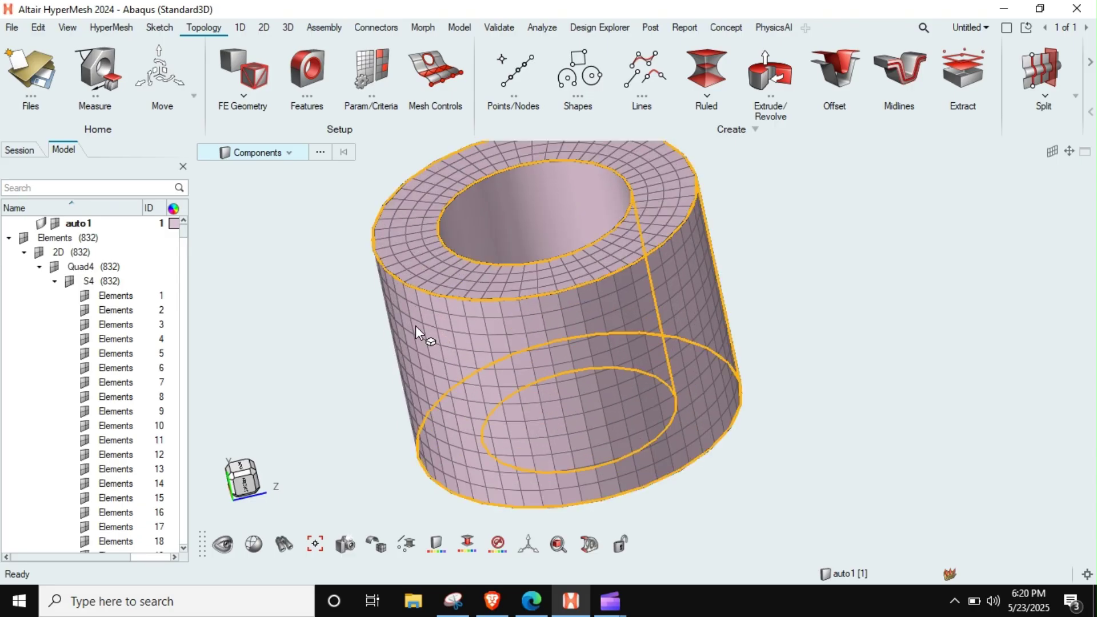
pyautogui.scroll(-3, 495, 238)
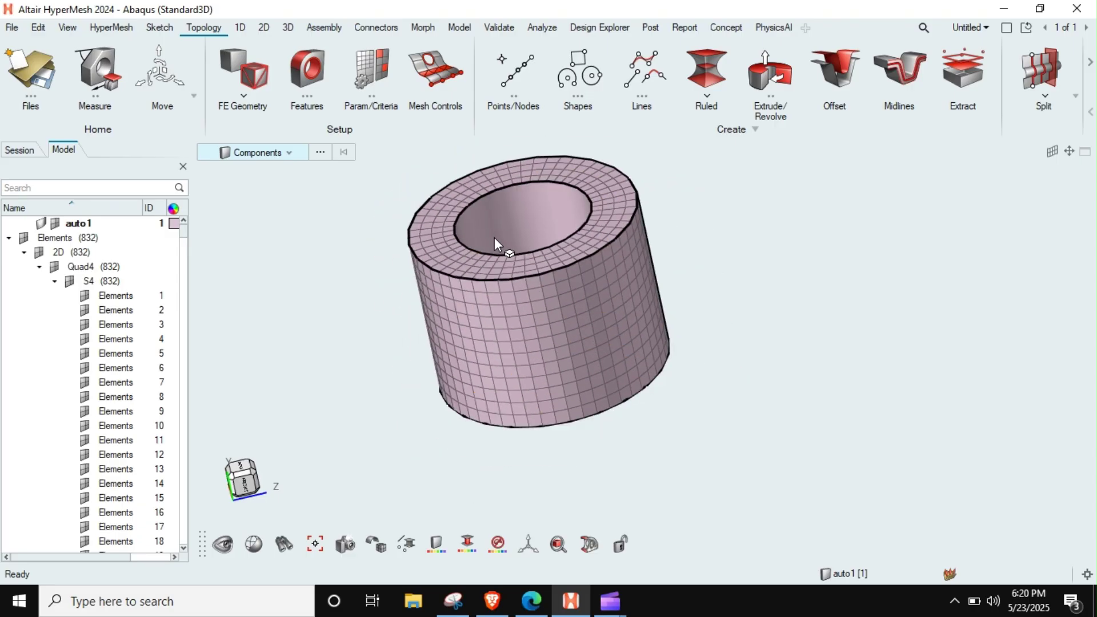
pyautogui.moveTo(494, 237); pyautogui.dragTo(484, 273, button='right')
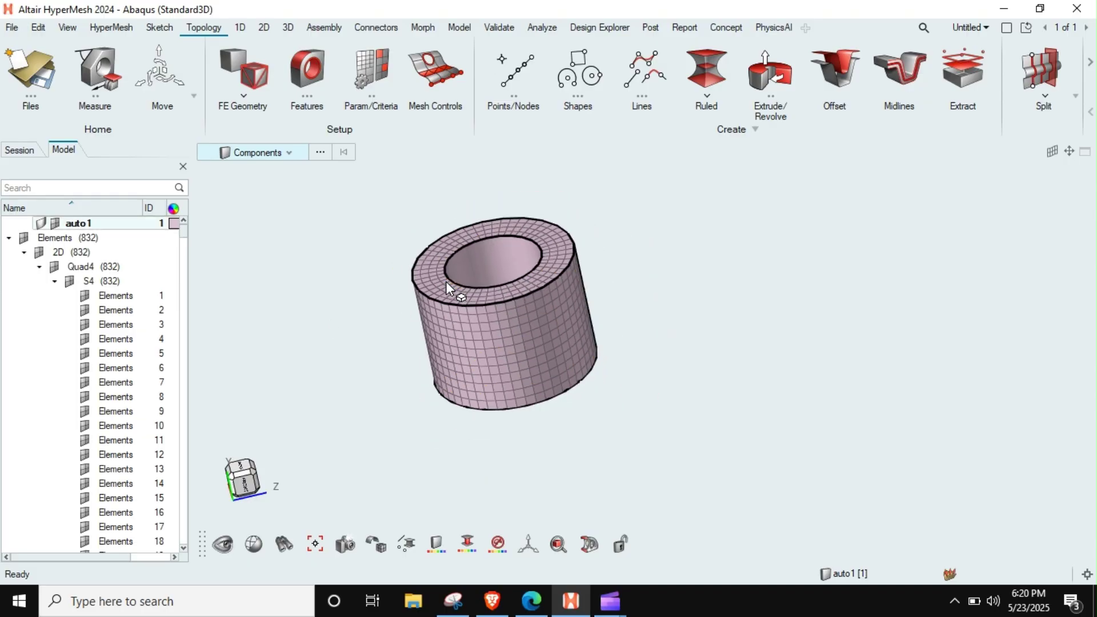
pyautogui.scroll(2, 427, 305)
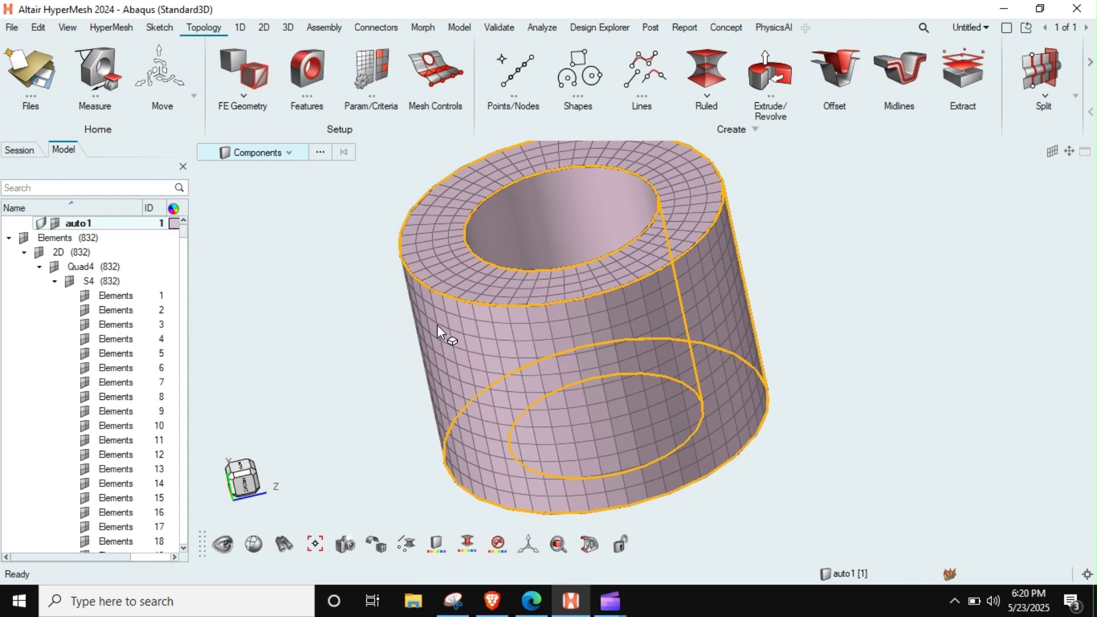
pyautogui.moveTo(437, 323)
pyautogui.mouseDown(button='middle')
pyautogui.moveTo(447, 285)
pyautogui.moveTo(451, 308)
pyautogui.mouseUp(button='middle')
pyautogui.moveTo(526, 310); pyautogui.dragTo(534, 254, button='right')
pyautogui.moveTo(534, 253); pyautogui.dragTo(509, 392, button='middle')
pyautogui.scroll(3, 502, 379)
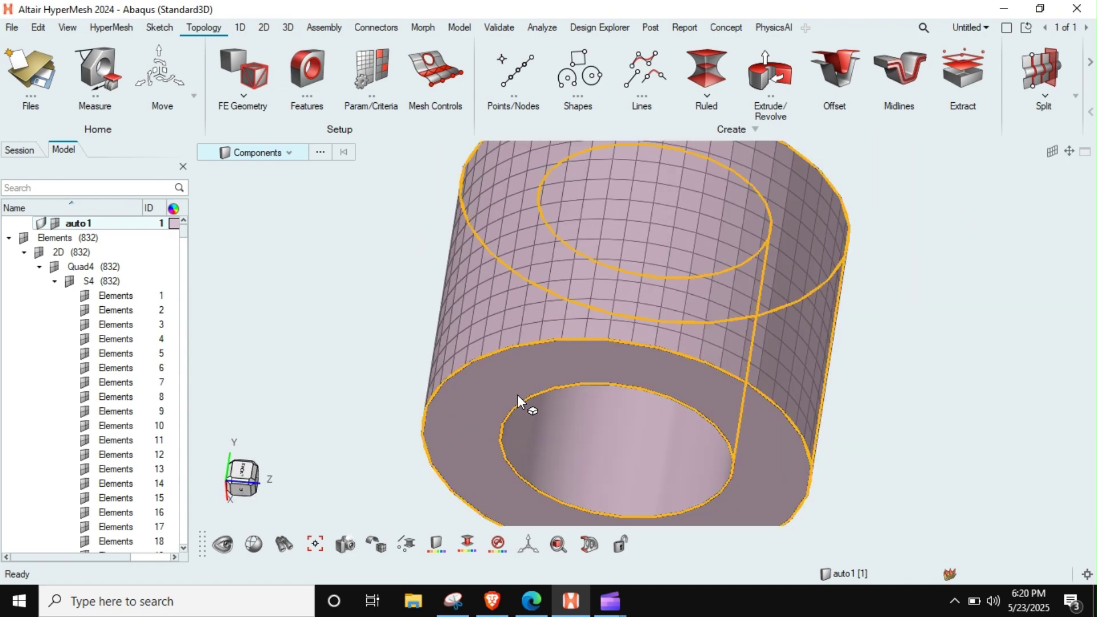
pyautogui.click(512, 392)
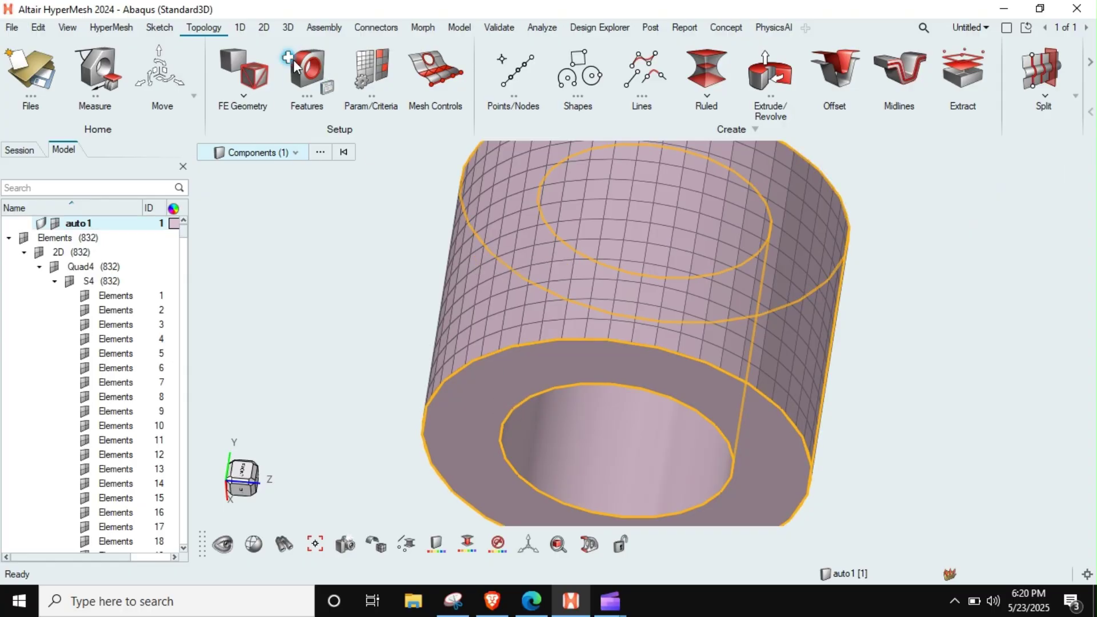
pyautogui.click(263, 28)
pyautogui.click(368, 76)
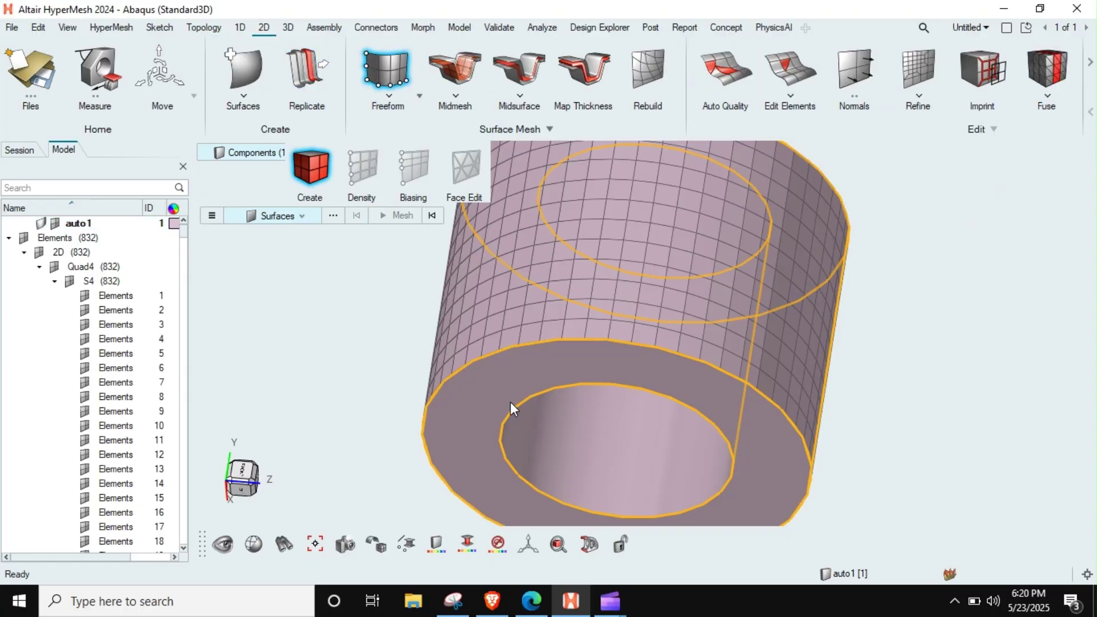
pyautogui.click(502, 399)
pyautogui.click(768, 505)
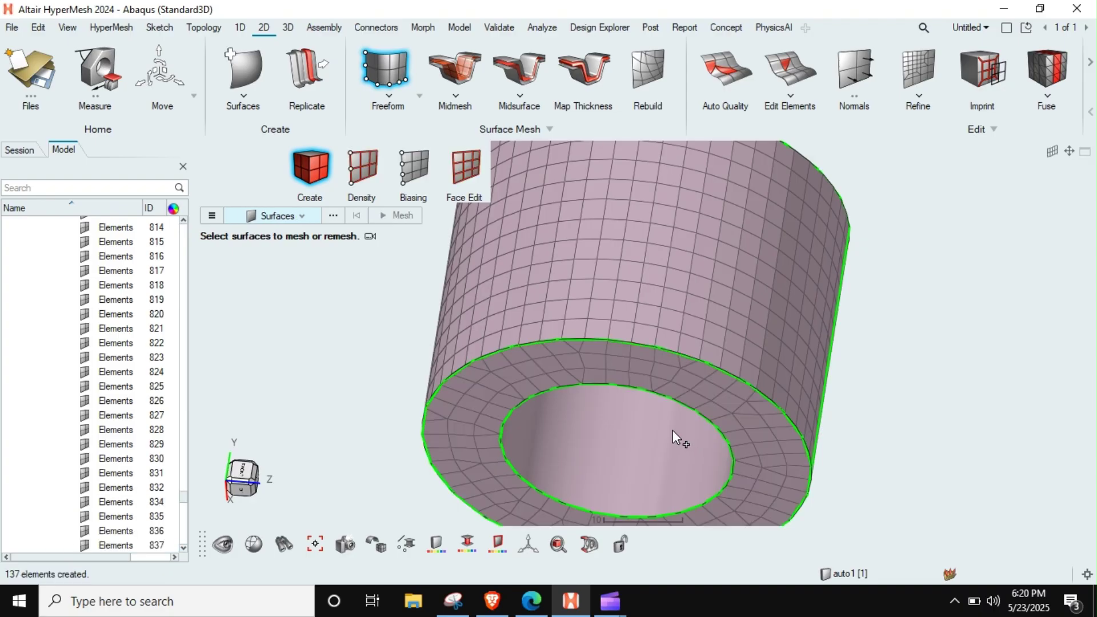
# Set the mesh density of the lower ring surface's inner edge to 52 and finish the meshing
pyautogui.click(510, 441)
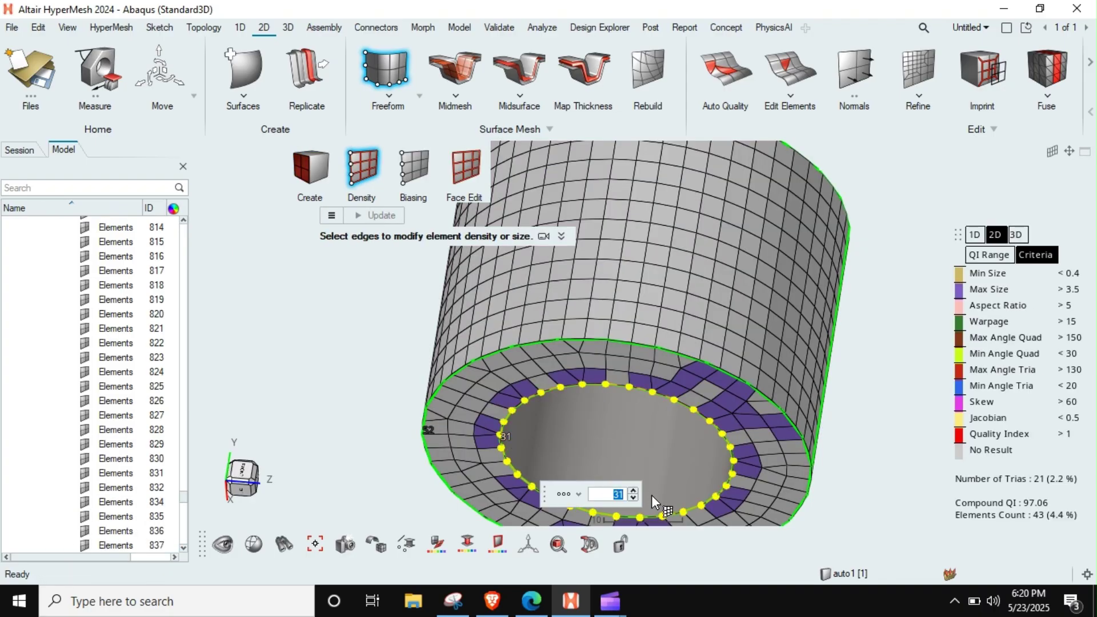
pyautogui.write('52')
pyautogui.press('Return')
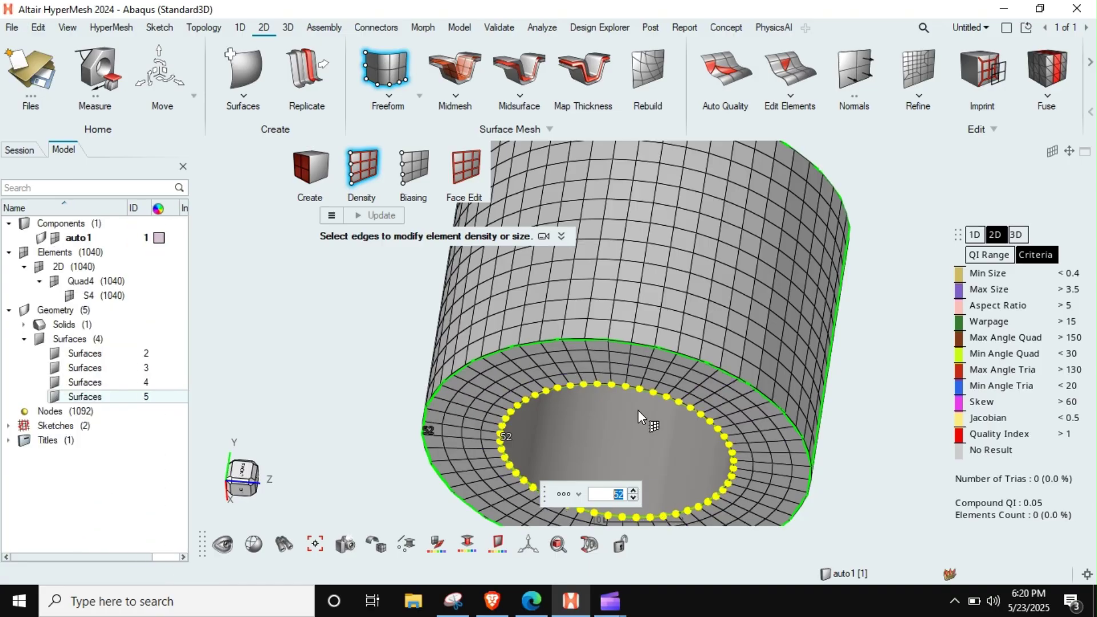
pyautogui.press('Escape')
pyautogui.press('Escape')
pyautogui.press('Escape')
pyautogui.scroll(-3, 594, 354)
pyautogui.moveTo(594, 296); pyautogui.dragTo(642, 273, button='middle')
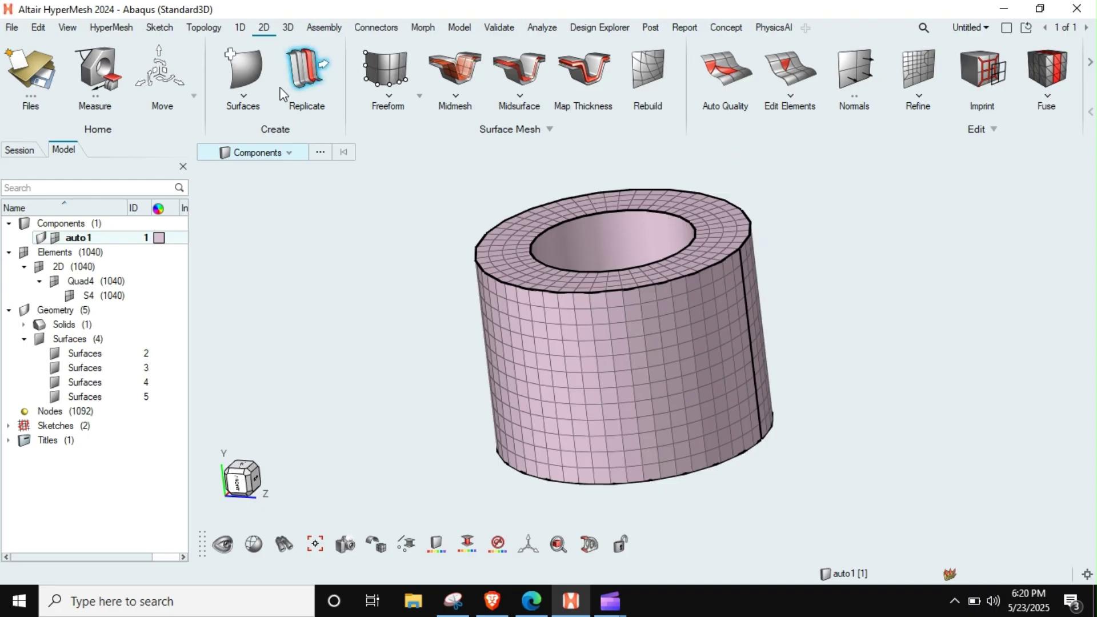
# Start a mesh extrusion from the outer wall elements and select the upper ring elements as guides
pyautogui.click(203, 28)
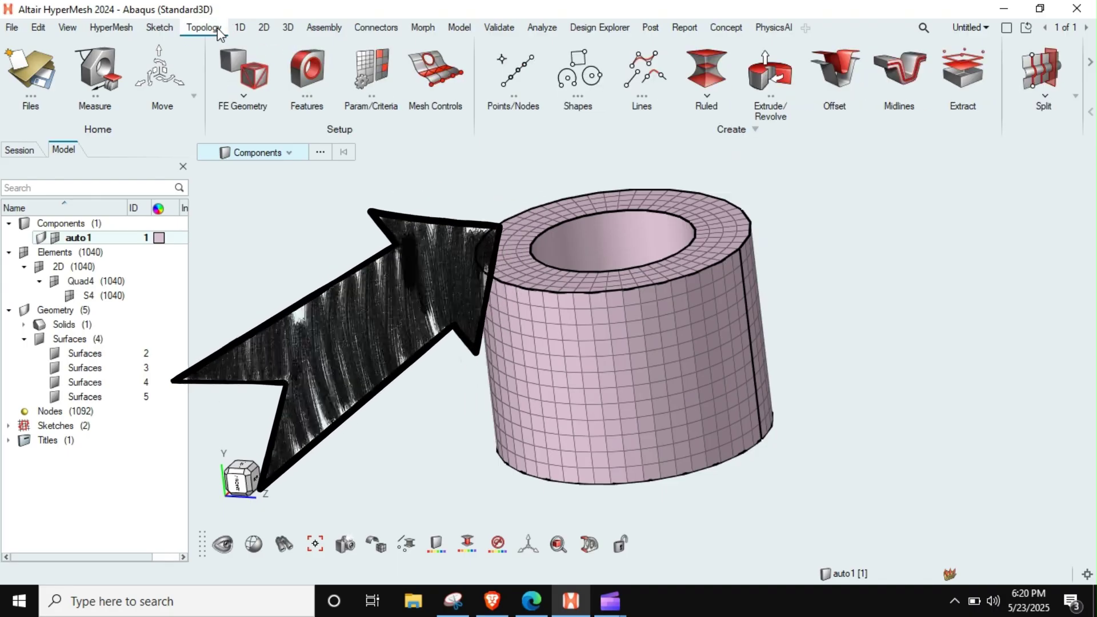
pyautogui.click(783, 61)
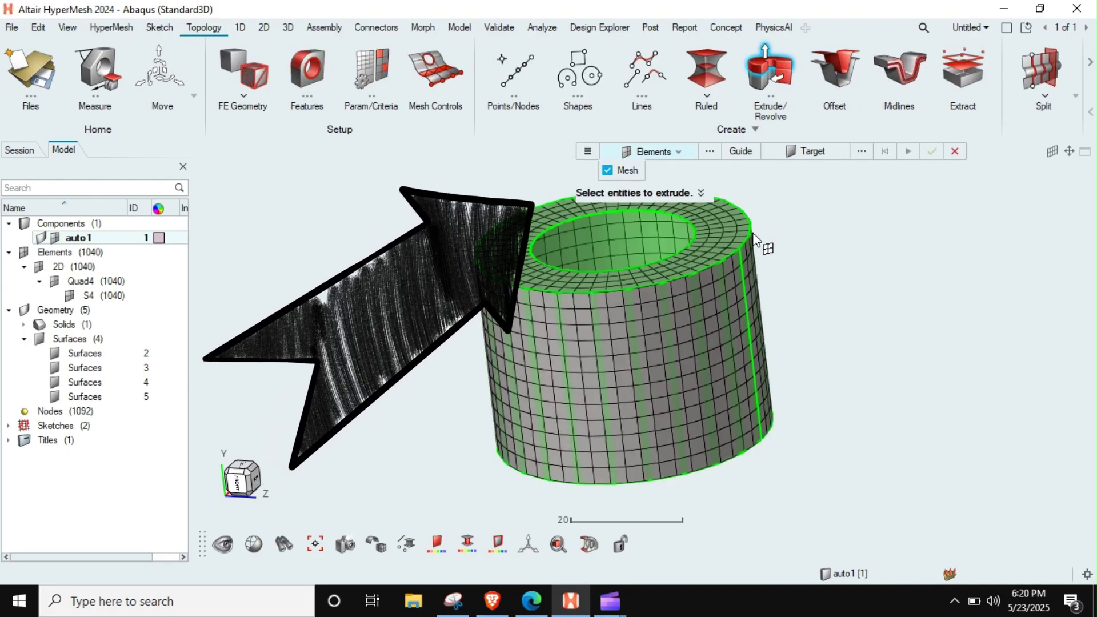
pyautogui.click(653, 337)
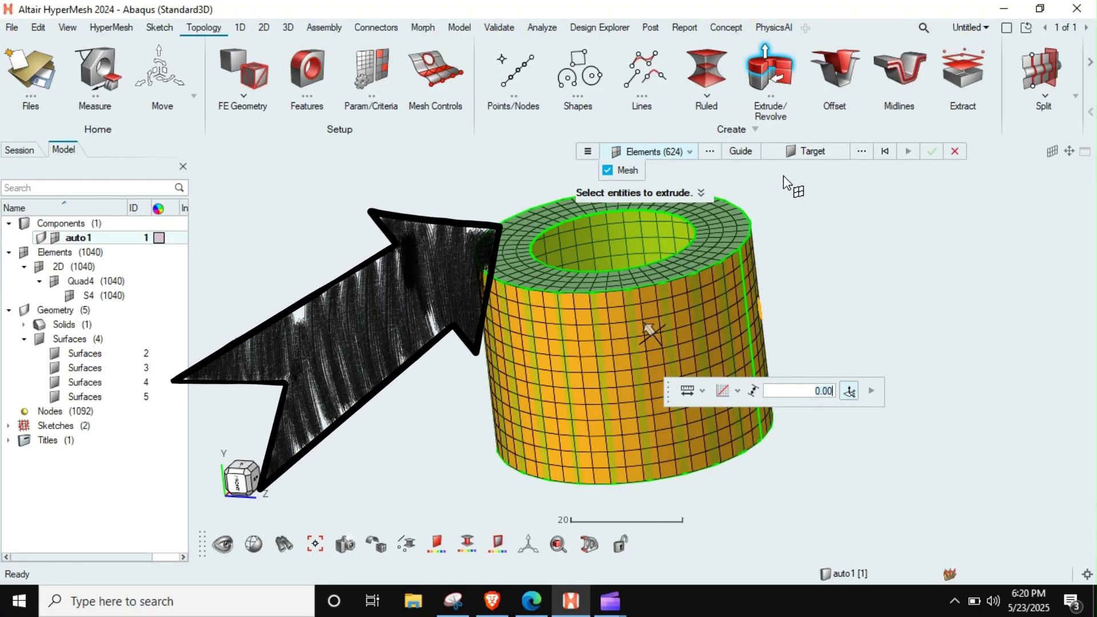
pyautogui.click(743, 154)
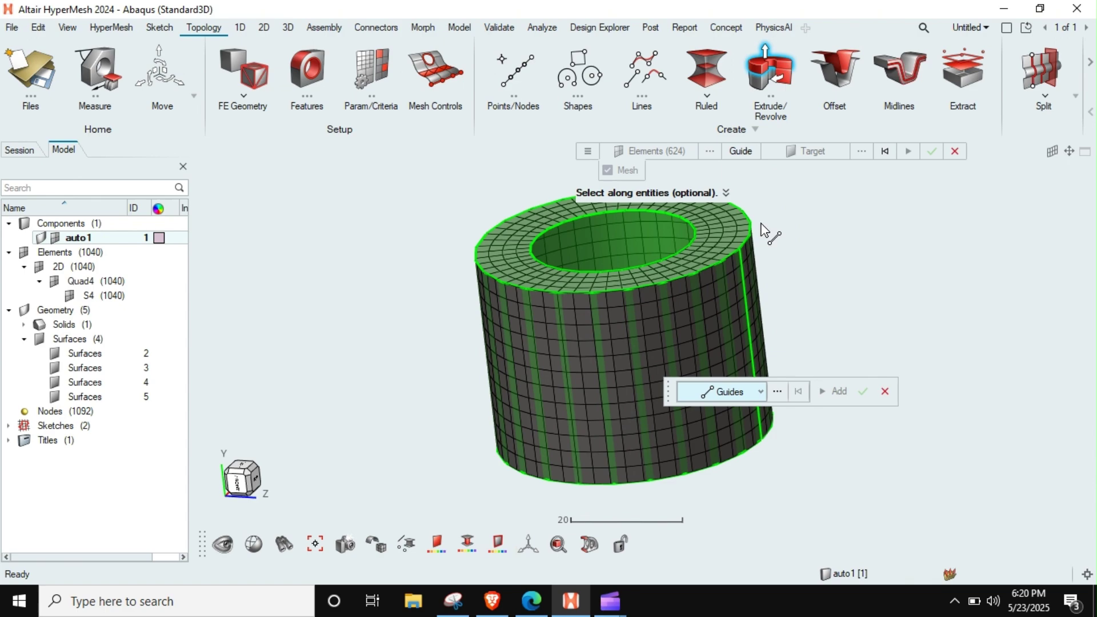
pyautogui.click(734, 393)
pyautogui.click(727, 444)
pyautogui.click(687, 262)
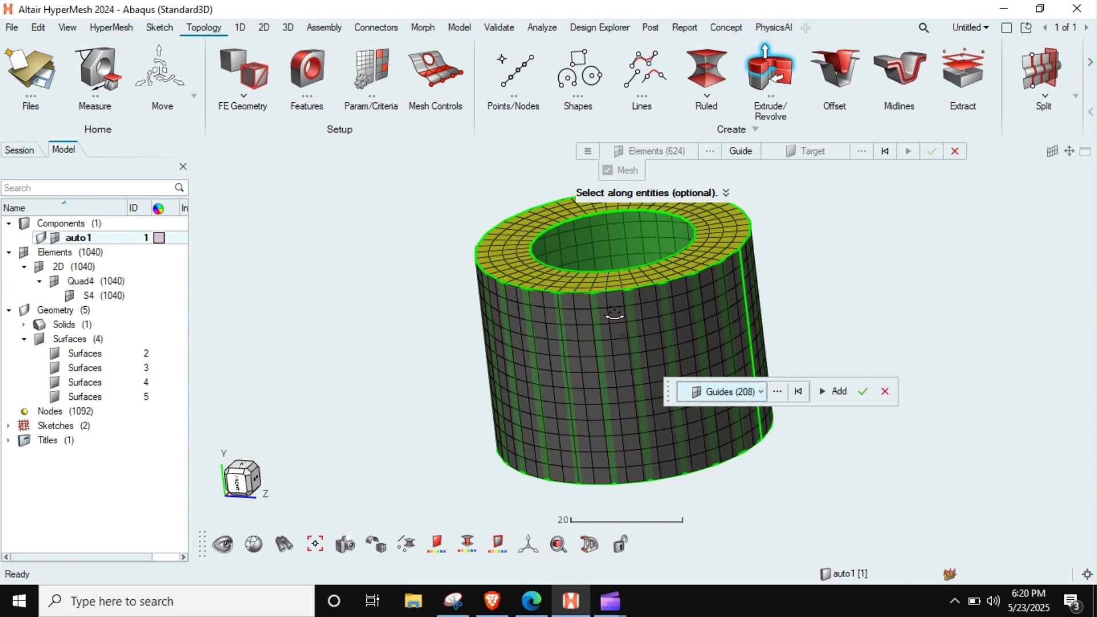
# Extend the guide selection to the attached faces, add the guides and generate the solid mesh
pyautogui.moveTo(614, 313); pyautogui.dragTo(600, 331, button='middle')
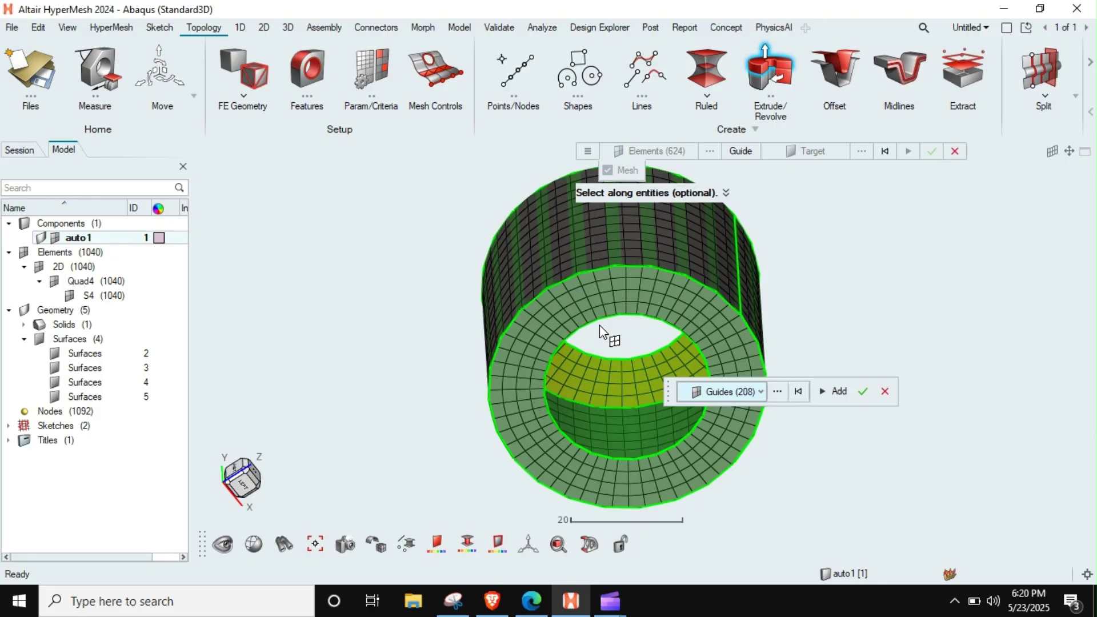
pyautogui.rightClick(594, 295)
pyautogui.moveTo(671, 301)
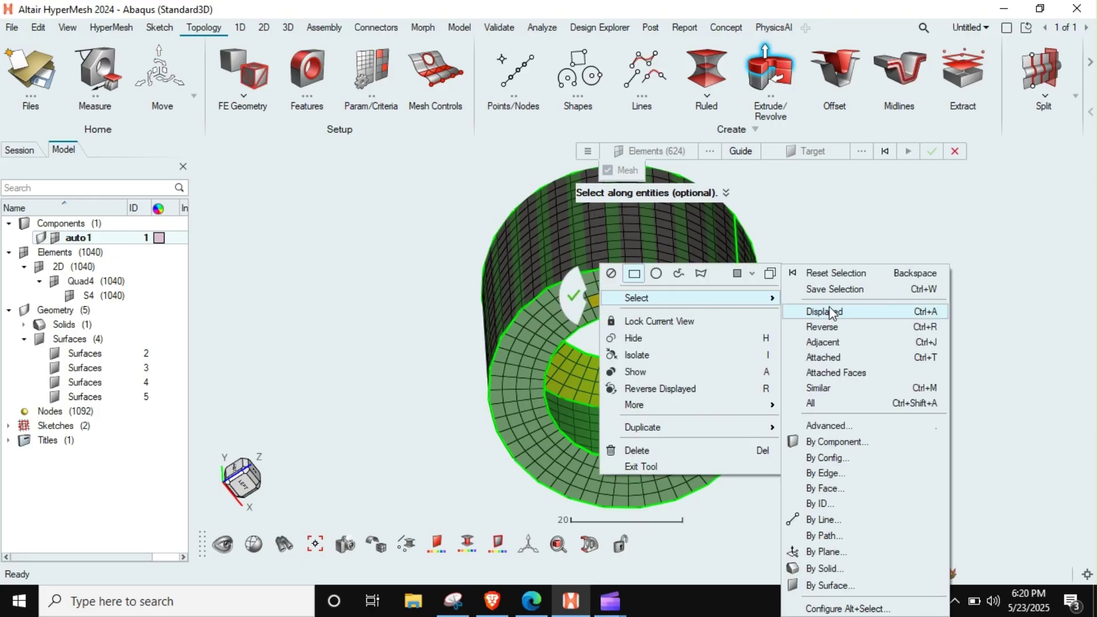
pyautogui.click(828, 374)
pyautogui.moveTo(663, 282); pyautogui.dragTo(570, 451, button='middle')
pyautogui.click(779, 384)
pyautogui.click(931, 150)
pyautogui.press('Escape')
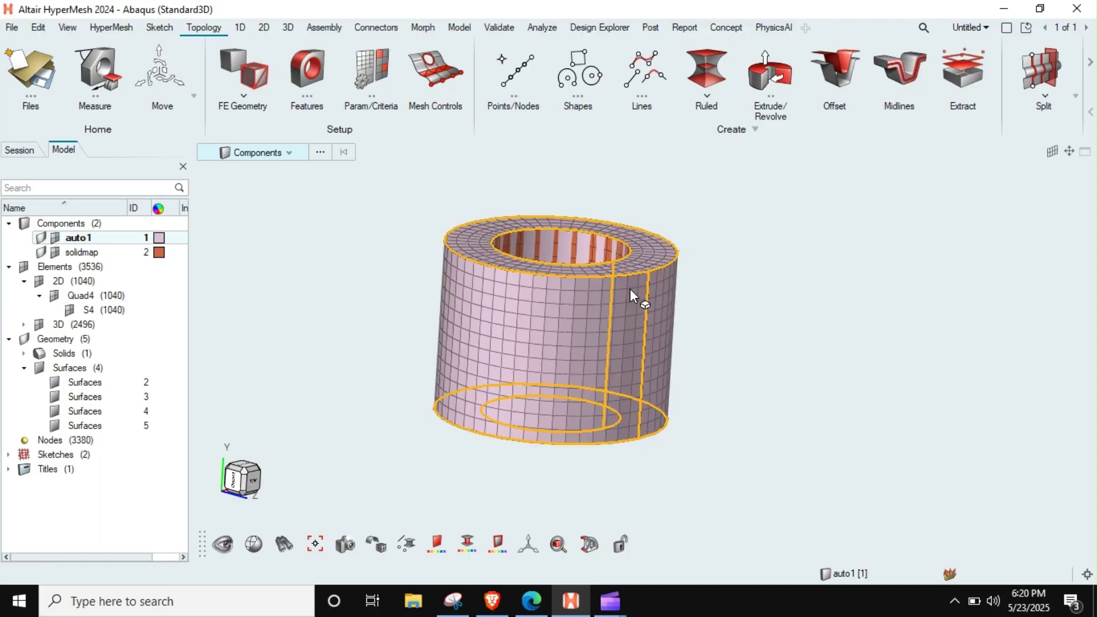
# Hide the auto1 component's geometry and elements so only the solidmap mesh is displayed
pyautogui.moveTo(630, 294)
pyautogui.mouseDown(button='middle')
pyautogui.moveTo(540, 337)
pyautogui.moveTo(564, 238)
pyautogui.moveTo(566, 300)
pyautogui.moveTo(585, 345)
pyautogui.mouseUp(button='middle')
pyautogui.click(41, 237)
pyautogui.click(54, 238)
pyautogui.click(41, 238)
pyautogui.click(41, 238)
# Hide about half of the solidmap elements to examine the mesh inside the wall, and show them again
pyautogui.moveTo(570, 160); pyautogui.dragTo(329, 526)
pyautogui.press('h')
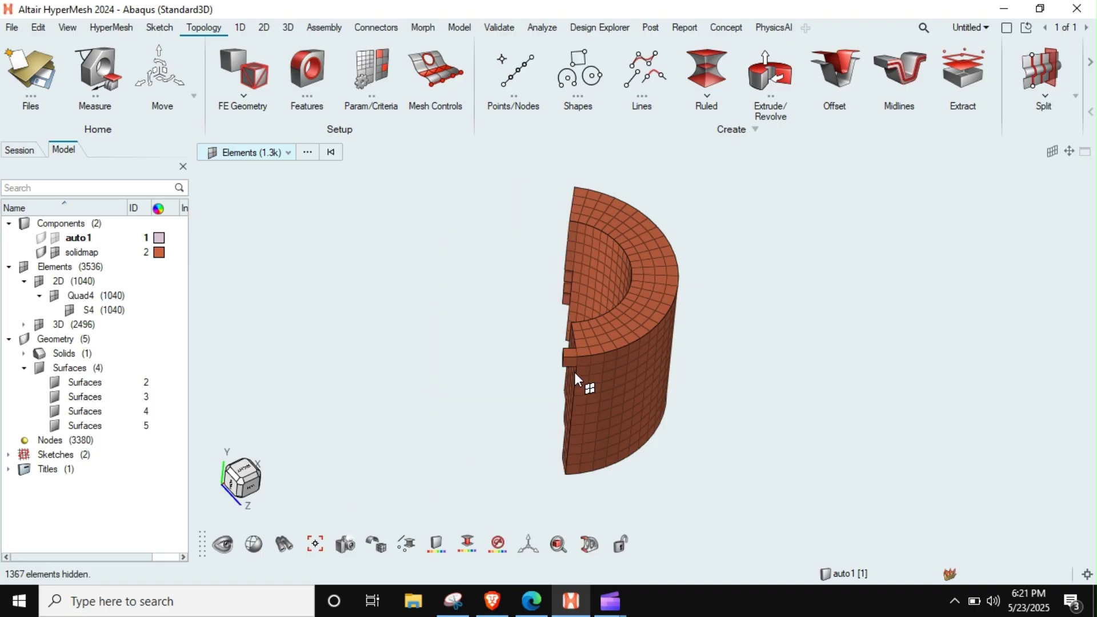
pyautogui.moveTo(600, 388); pyautogui.dragTo(699, 359, button='middle')
pyautogui.click(55, 253)
pyautogui.click(55, 253)
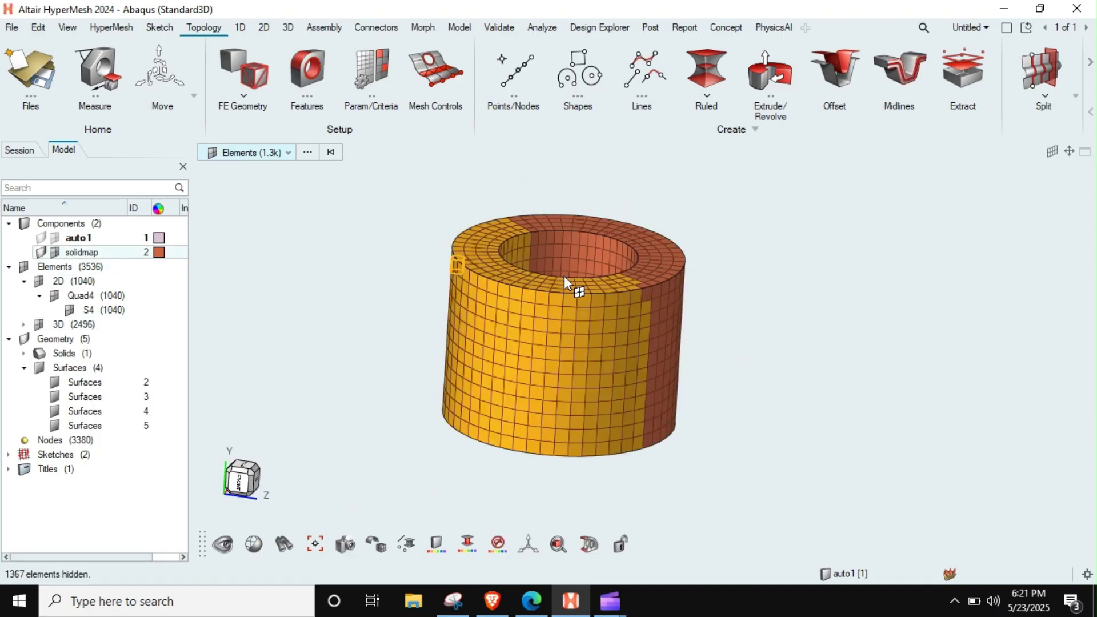
pyautogui.moveTo(564, 276); pyautogui.dragTo(564, 335, button='middle')
pyautogui.press('Escape')
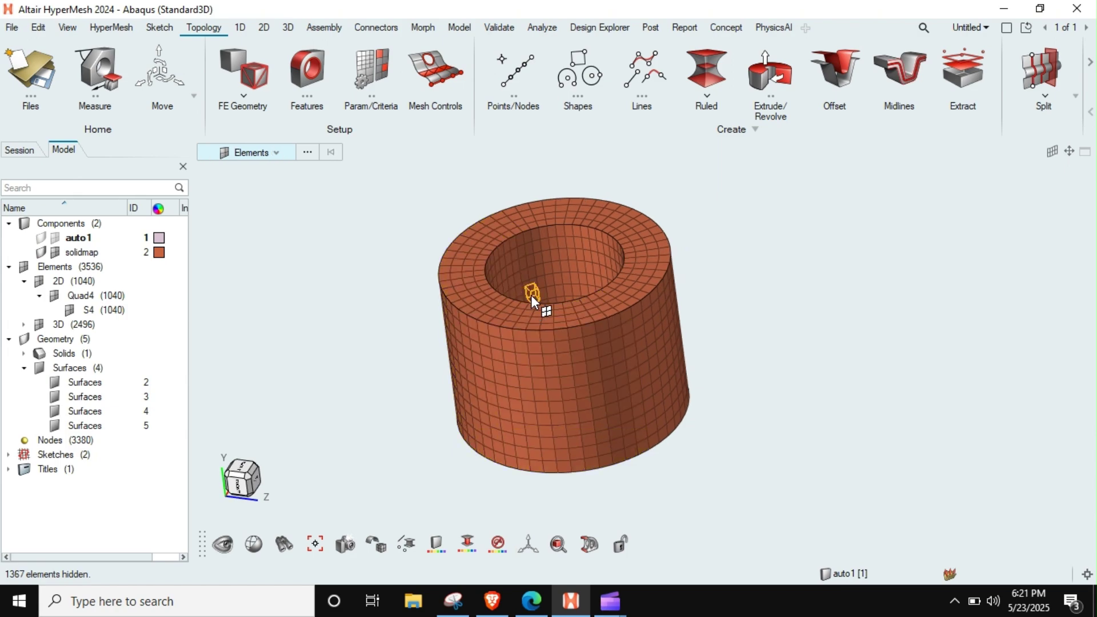
# Select all the displayed solidmap elements and delete them
pyautogui.moveTo(530, 295)
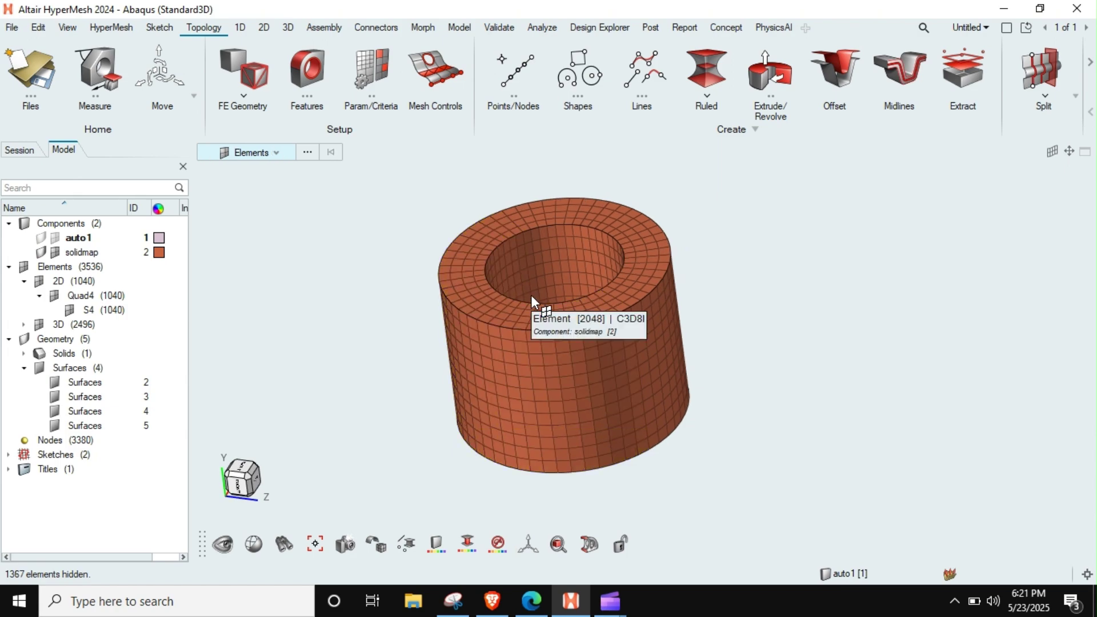
pyautogui.scroll(-2, 530, 295)
pyautogui.moveTo(530, 294); pyautogui.dragTo(557, 301, button='middle')
pyautogui.moveTo(696, 177); pyautogui.dragTo(393, 457)
pyautogui.press('Delete')
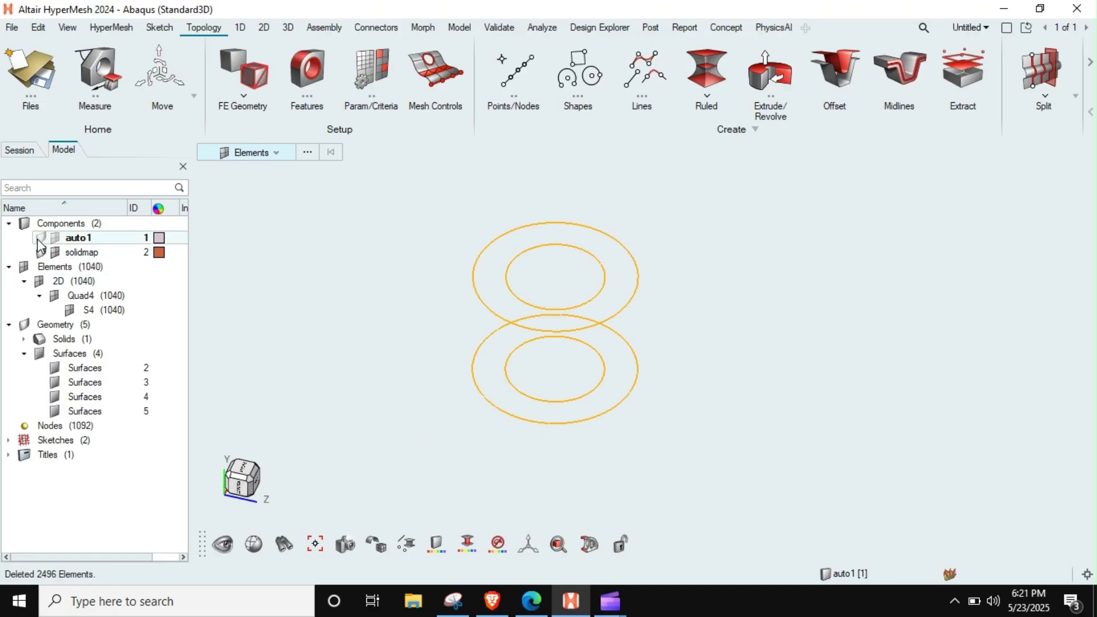
# Show the auto1 component's geometry again while keeping its elements hidden
pyautogui.click(41, 238)
pyautogui.scroll(-2, 537, 283)
pyautogui.moveTo(564, 294)
pyautogui.mouseDown(button='middle')
pyautogui.moveTo(558, 323)
pyautogui.moveTo(580, 286)
pyautogui.moveTo(565, 279)
pyautogui.moveTo(561, 314)
pyautogui.mouseUp(button='middle')
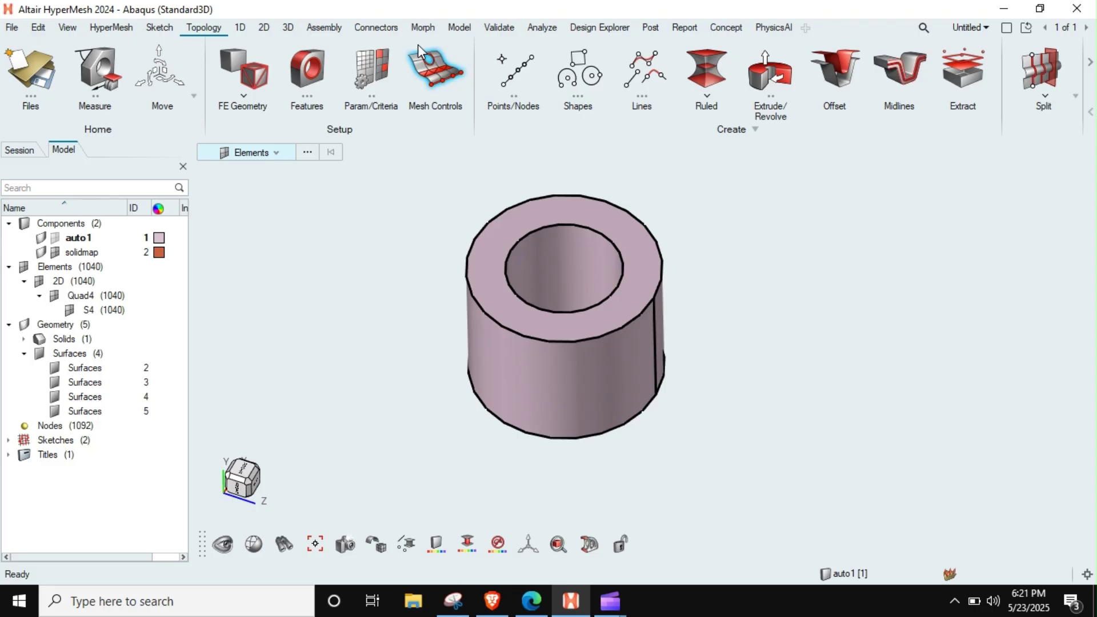
# Split the hollow cylinder solid into two halves with a lengthwise plane through its axis
pyautogui.press('F11')
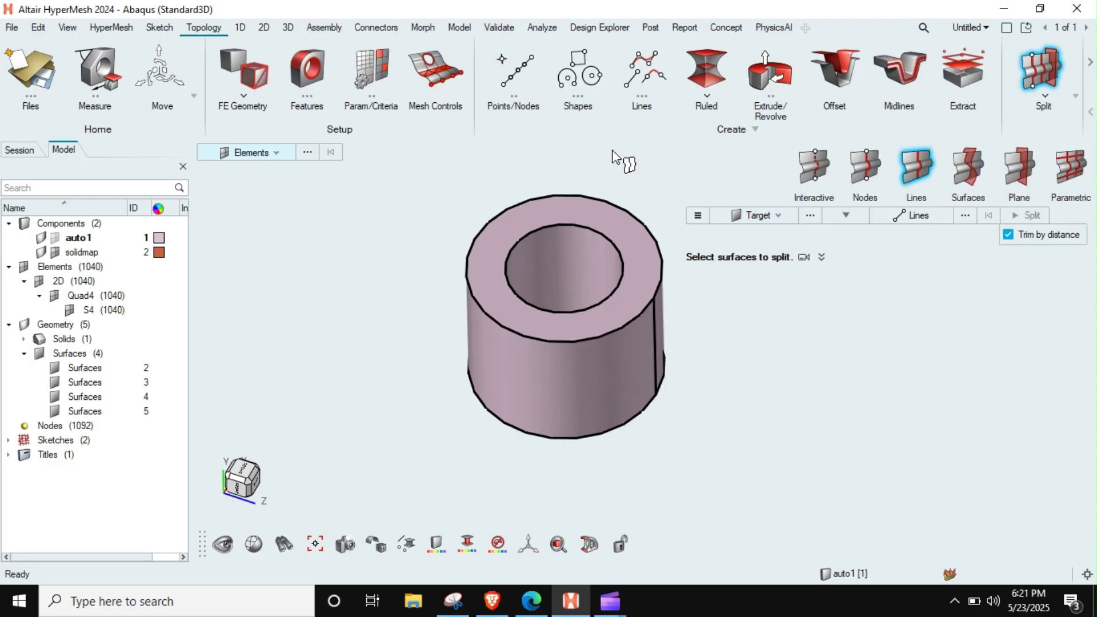
pyautogui.moveTo(658, 314); pyautogui.dragTo(609, 317, button='right')
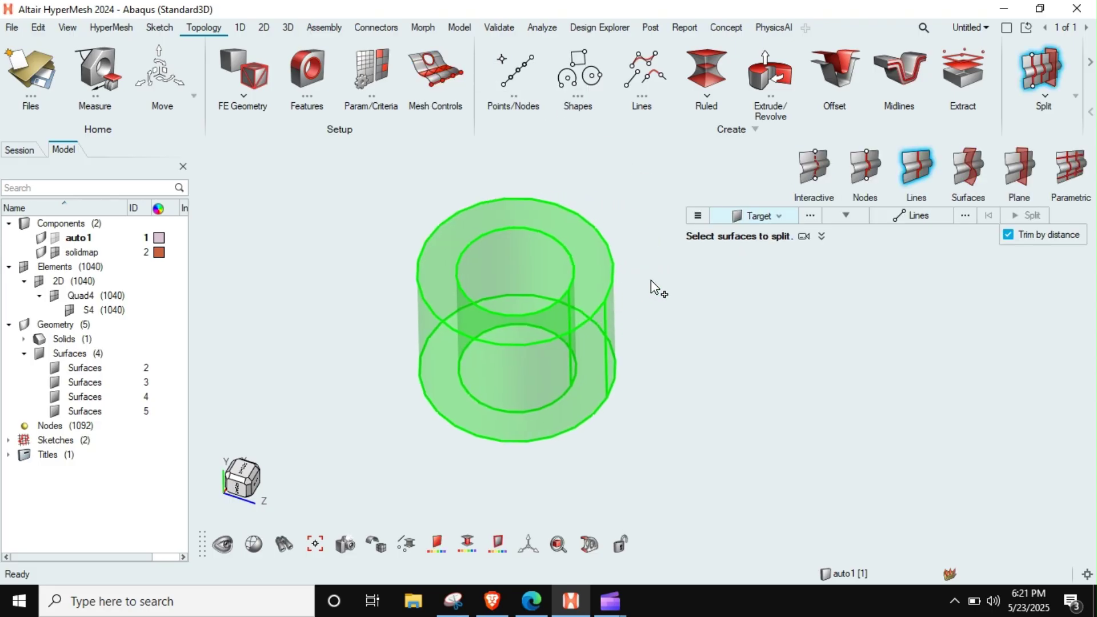
pyautogui.click(1016, 165)
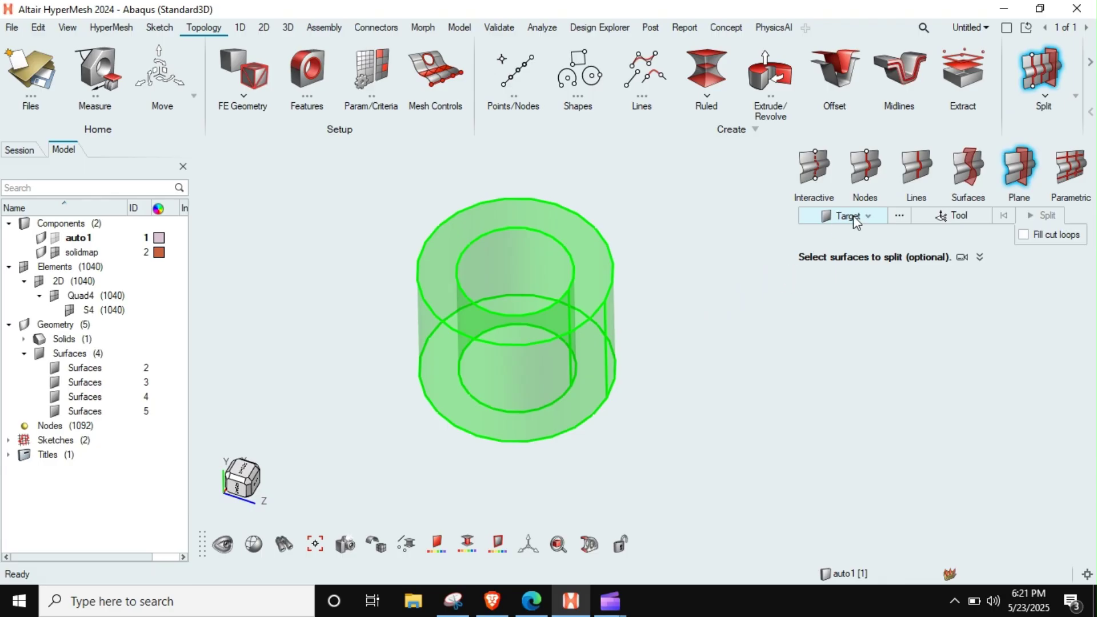
pyautogui.click(856, 217)
pyautogui.click(833, 265)
pyautogui.click(558, 335)
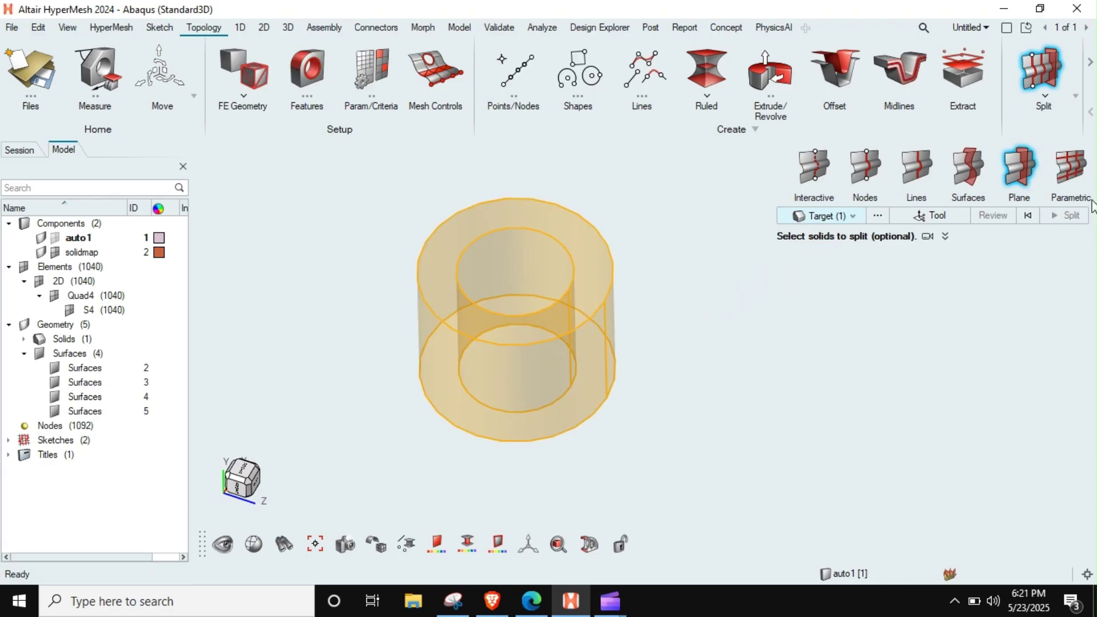
pyautogui.click(937, 215)
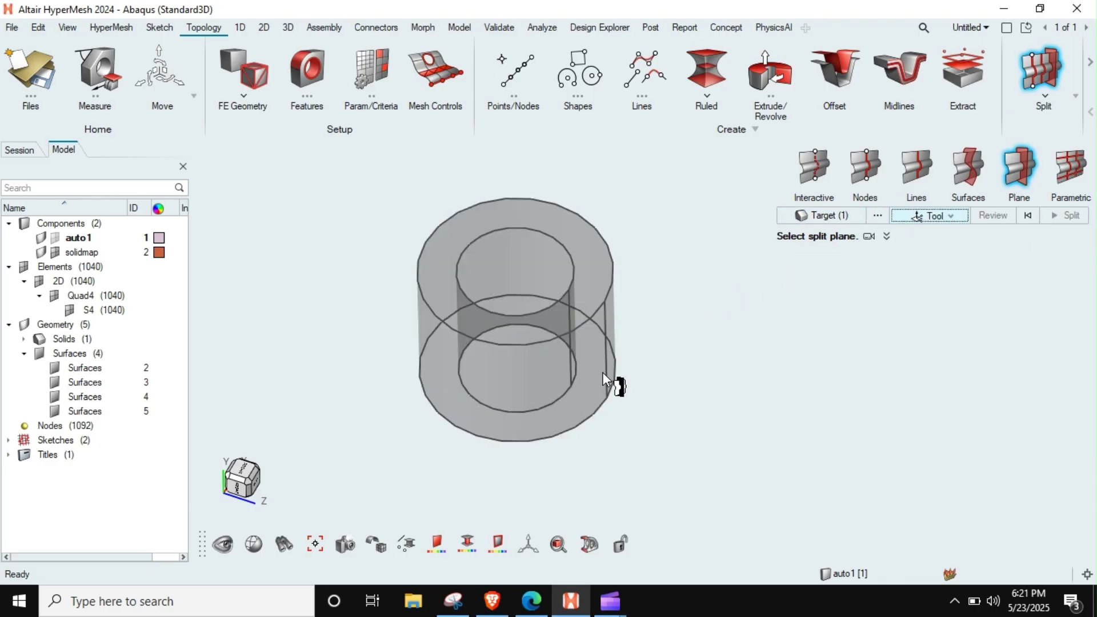
pyautogui.click(561, 300)
pyautogui.click(1069, 216)
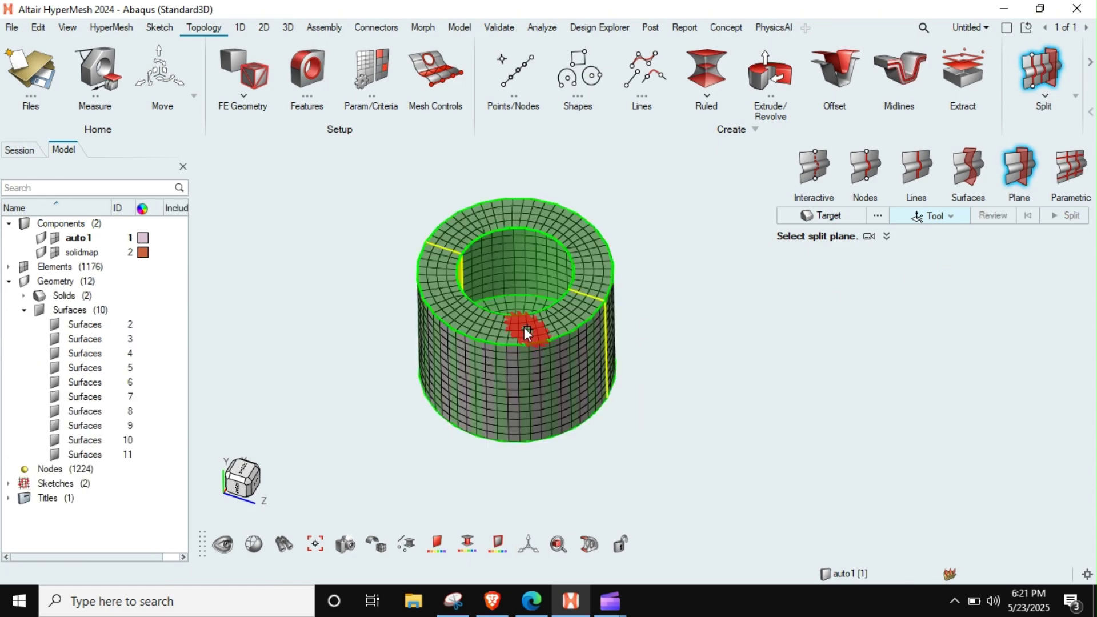
pyautogui.press('Escape')
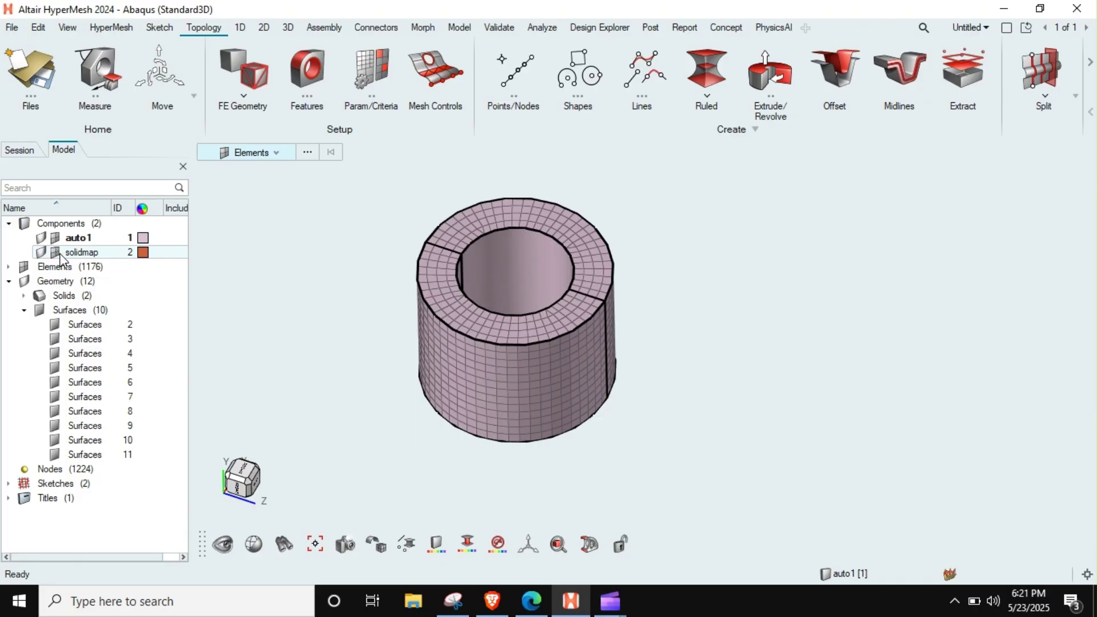
# Delete the solidmap component and all the remaining surface elements of the cylinder
pyautogui.click(80, 253)
pyautogui.press('Delete')
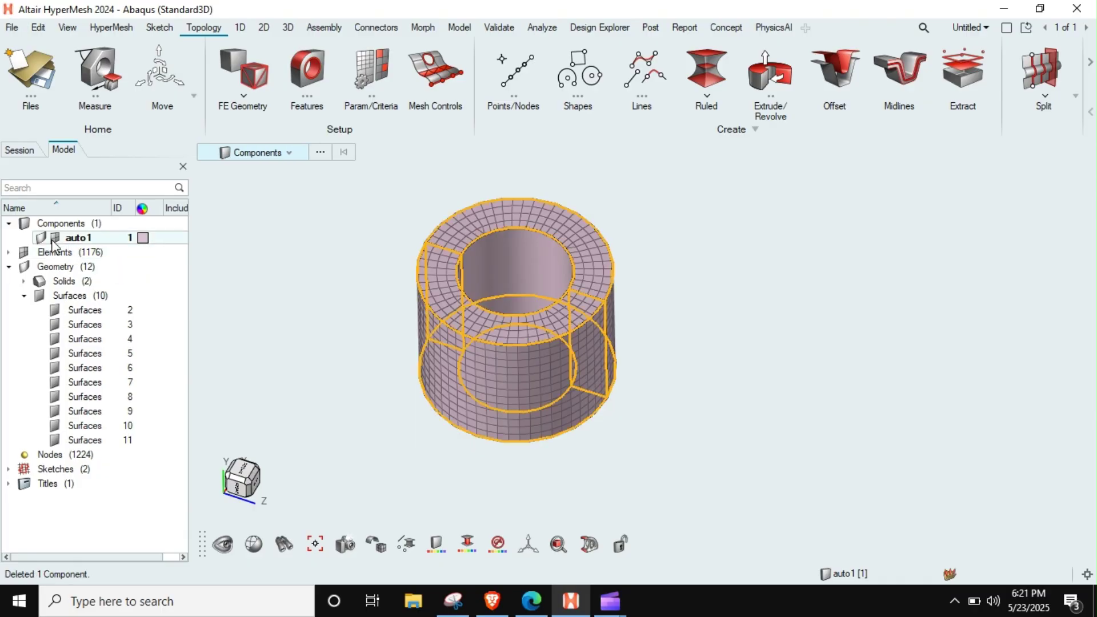
pyautogui.moveTo(609, 257); pyautogui.dragTo(588, 273, button='middle')
pyautogui.scroll(-3, 588, 273)
pyautogui.moveTo(653, 207); pyautogui.dragTo(397, 439)
pyautogui.press('Delete')
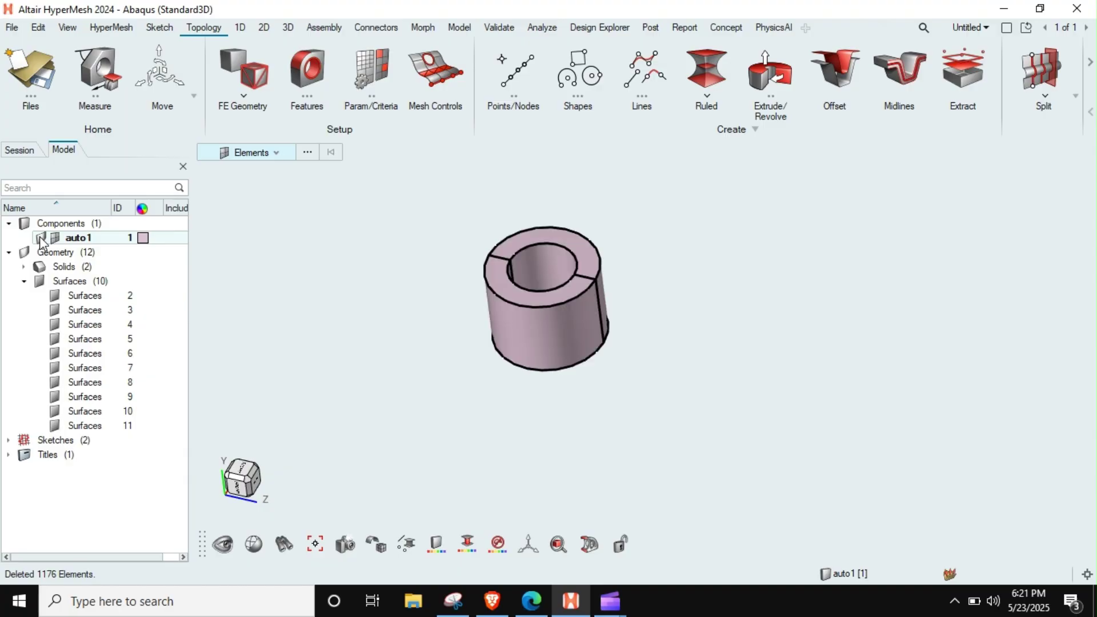
# Hide one of the two half-cylinder solids to expose the rectangular cut faces of the other
pyautogui.scroll(3, 551, 260)
pyautogui.scroll(-2, 567, 282)
pyautogui.press('s')
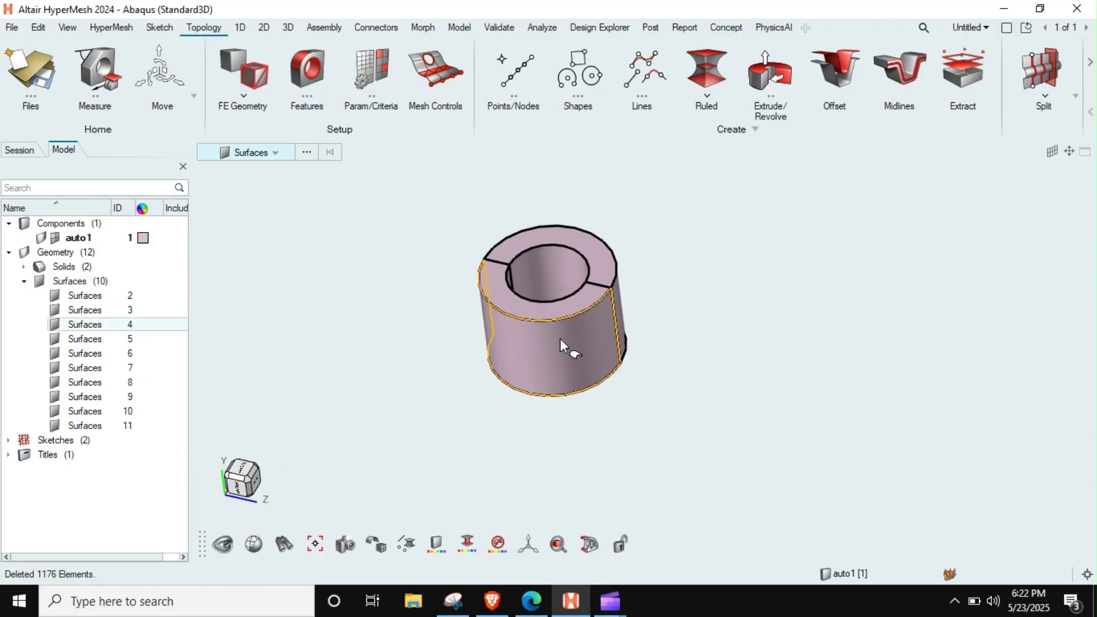
pyautogui.press('s')
pyautogui.press('s')
pyautogui.click(550, 328)
pyautogui.press('h')
pyautogui.scroll(2, 620, 302)
pyautogui.moveTo(620, 303); pyautogui.dragTo(649, 306, button='middle')
pyautogui.press('Escape')
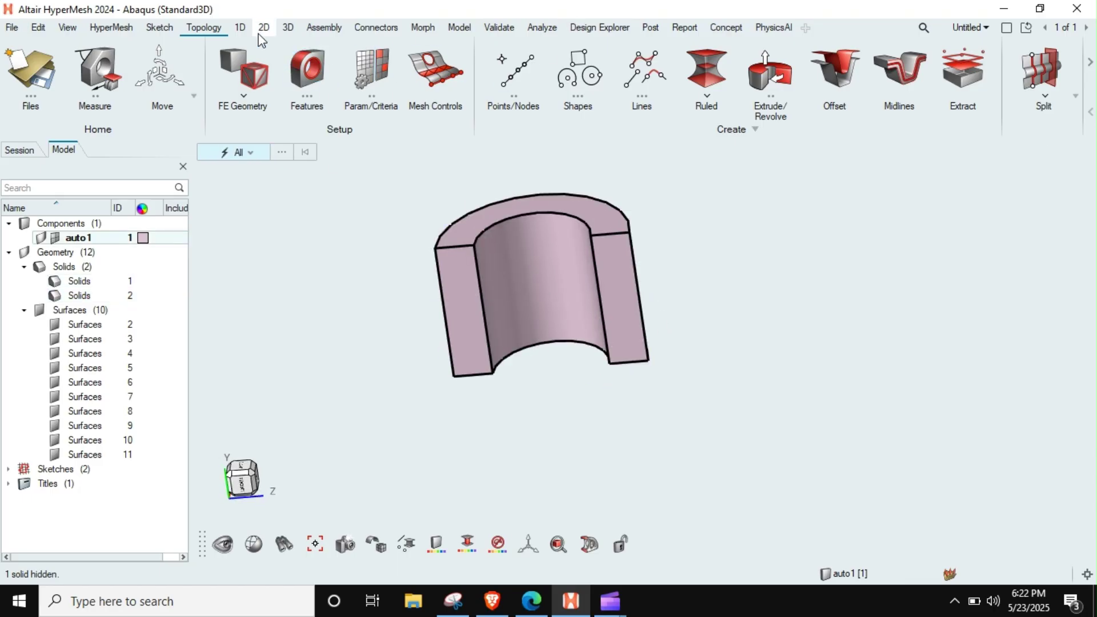
# Mesh one of the half cylinder's rectangular cut faces with an element size of 3.00
pyautogui.click(263, 28)
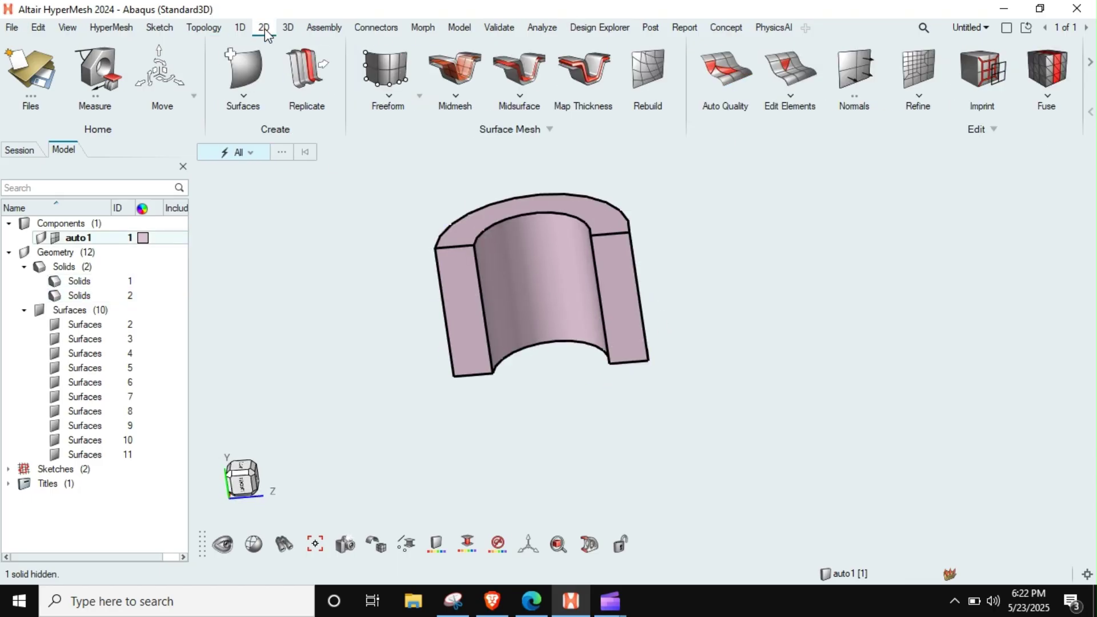
pyautogui.click(382, 63)
pyautogui.click(611, 259)
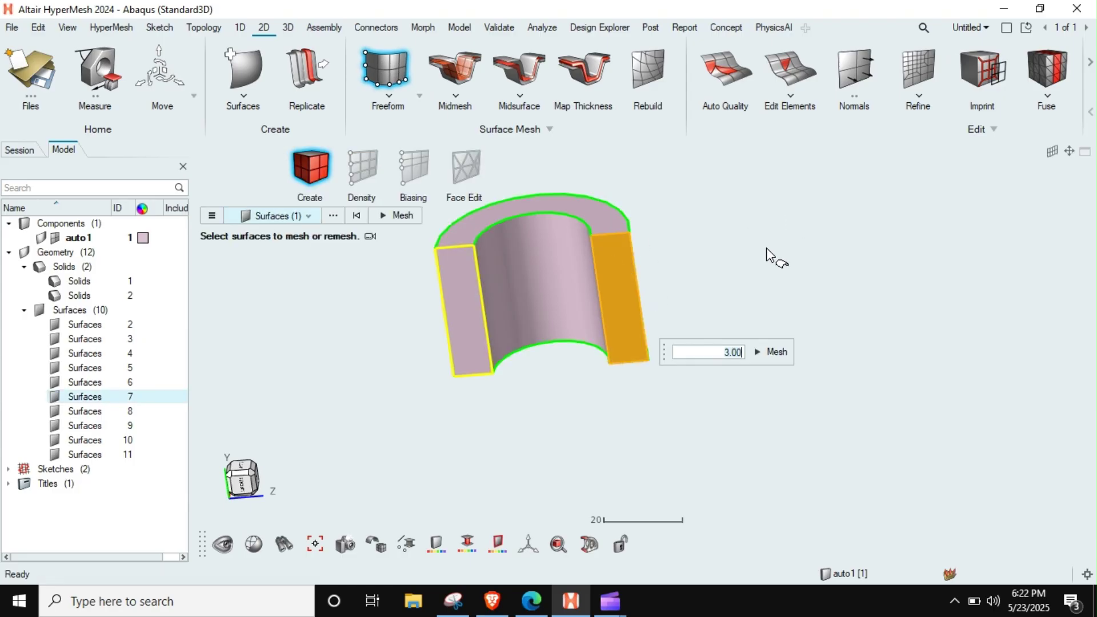
pyautogui.click(771, 352)
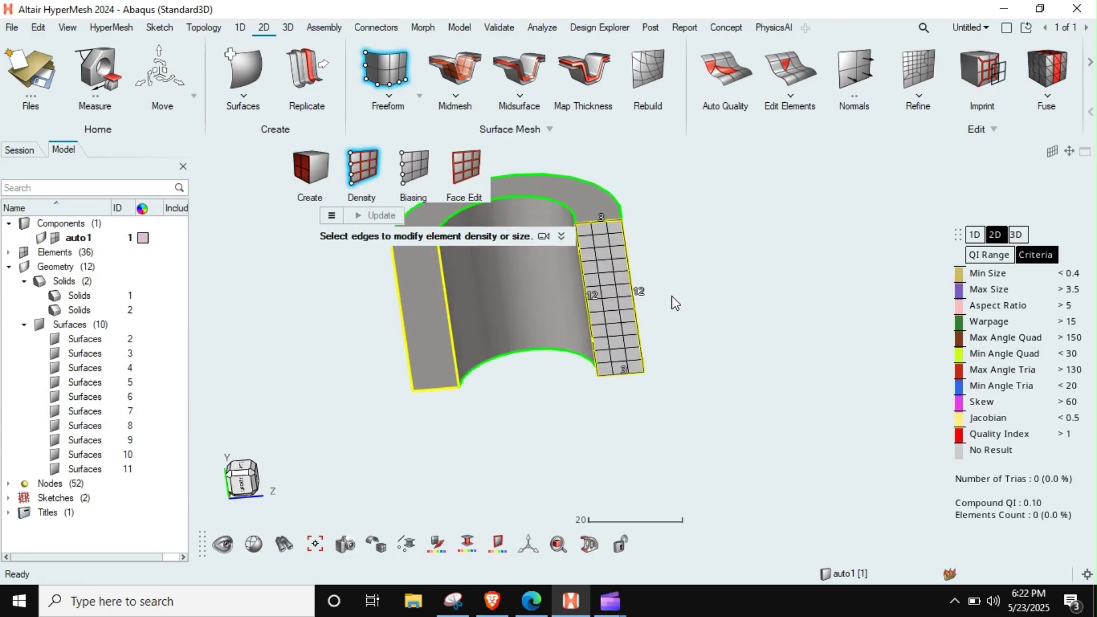
pyautogui.press('Escape')
pyautogui.press('Escape')
# Examine the half cylinder and the 2D mesh on its cut face from different angles
pyautogui.moveTo(659, 271); pyautogui.dragTo(684, 324, button='right')
pyautogui.scroll(-2, 681, 319)
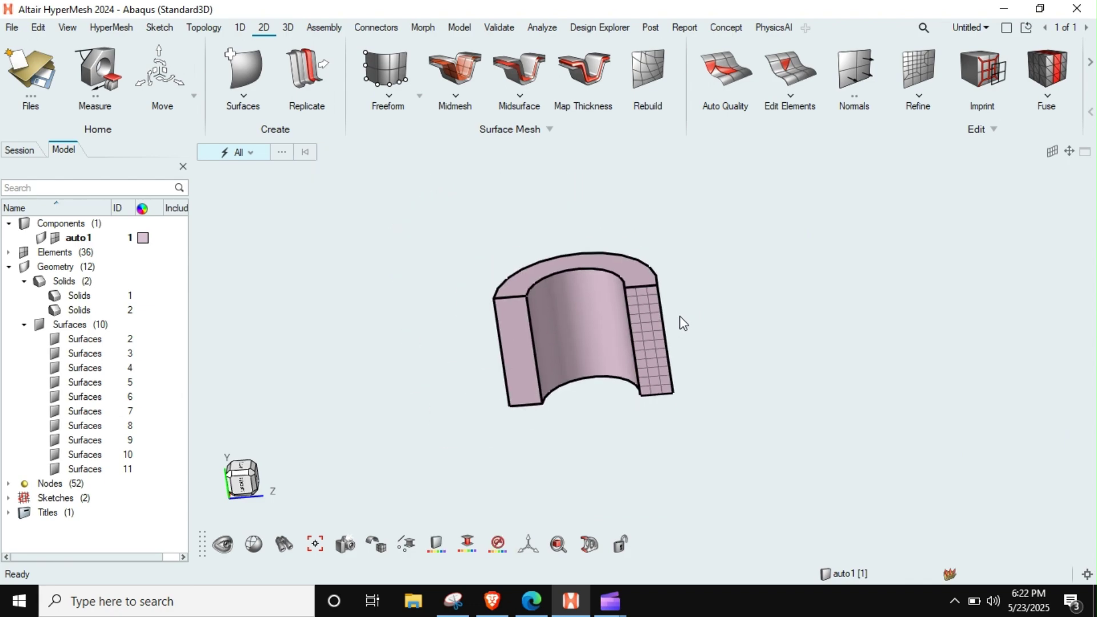
pyautogui.moveTo(680, 316); pyautogui.dragTo(680, 348, button='middle')
pyautogui.scroll(4, 663, 335)
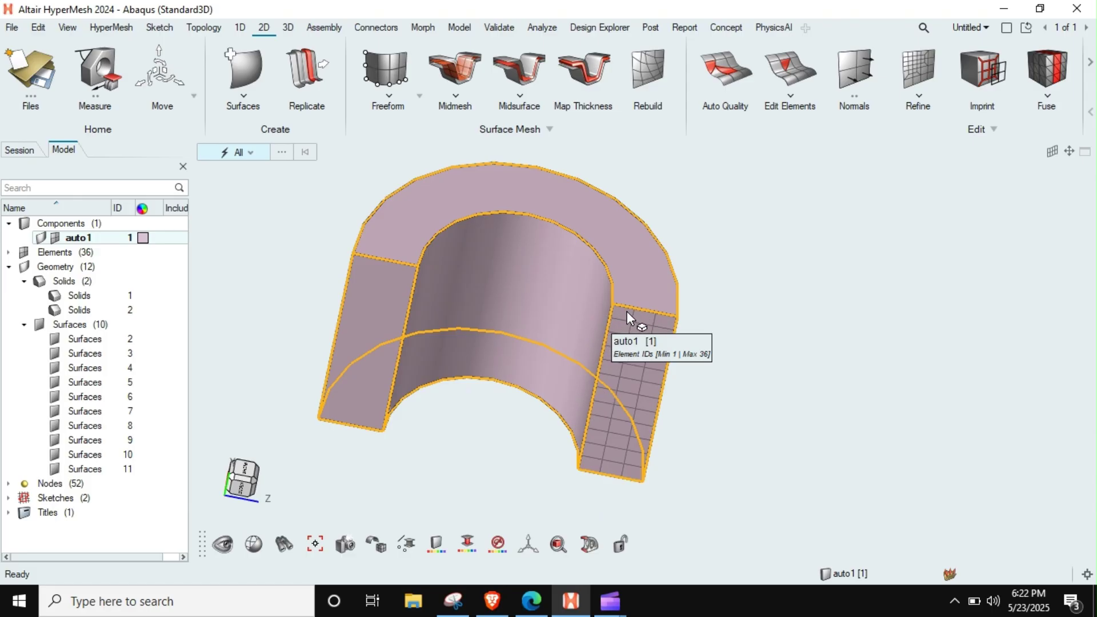
pyautogui.scroll(-2, 661, 314)
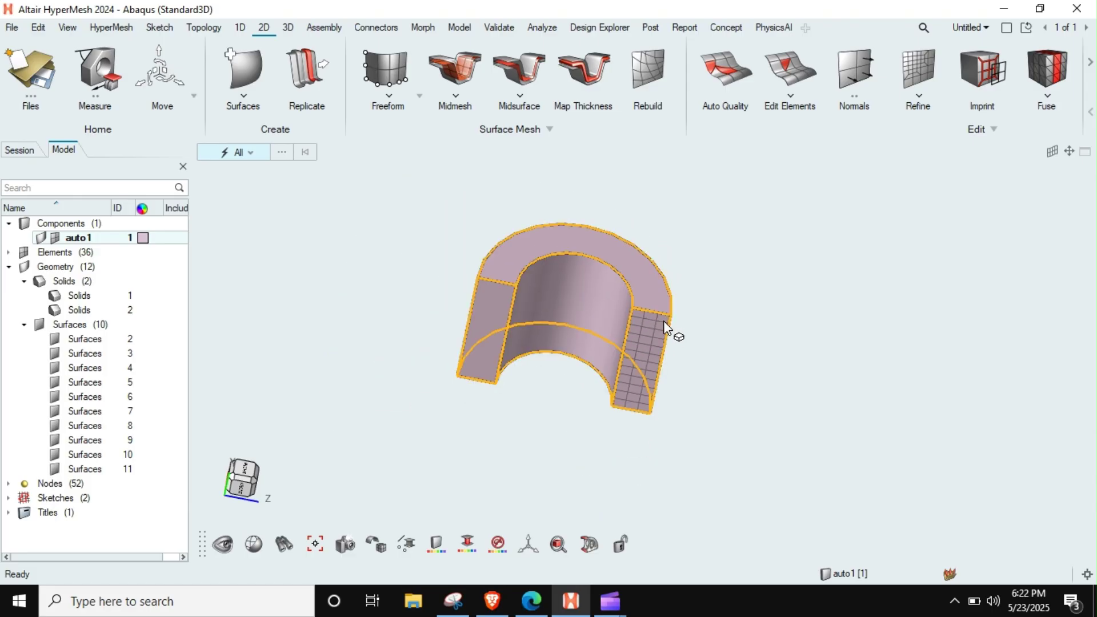
pyautogui.moveTo(675, 336); pyautogui.dragTo(629, 302, button='middle')
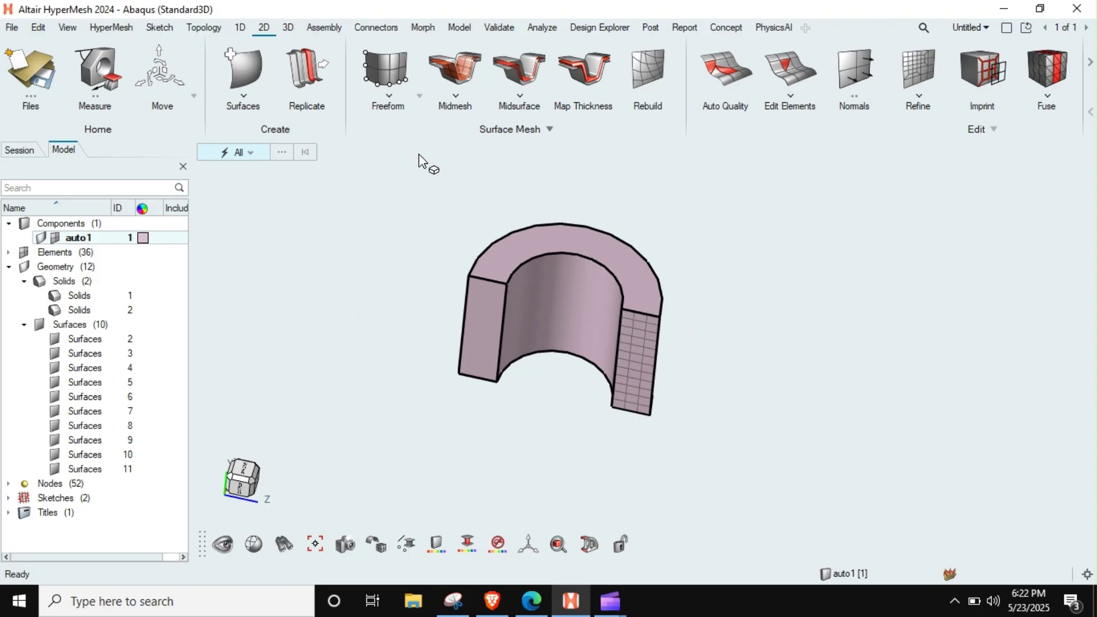
pyautogui.scroll(1, 632, 322)
pyautogui.scroll(-2, 632, 322)
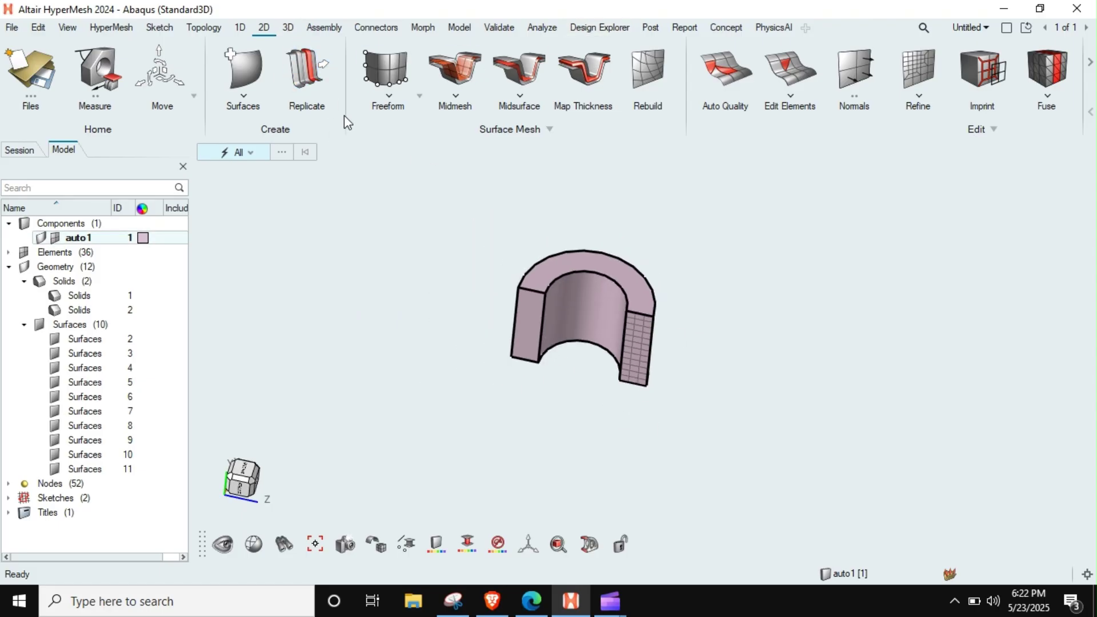
pyautogui.click(201, 33)
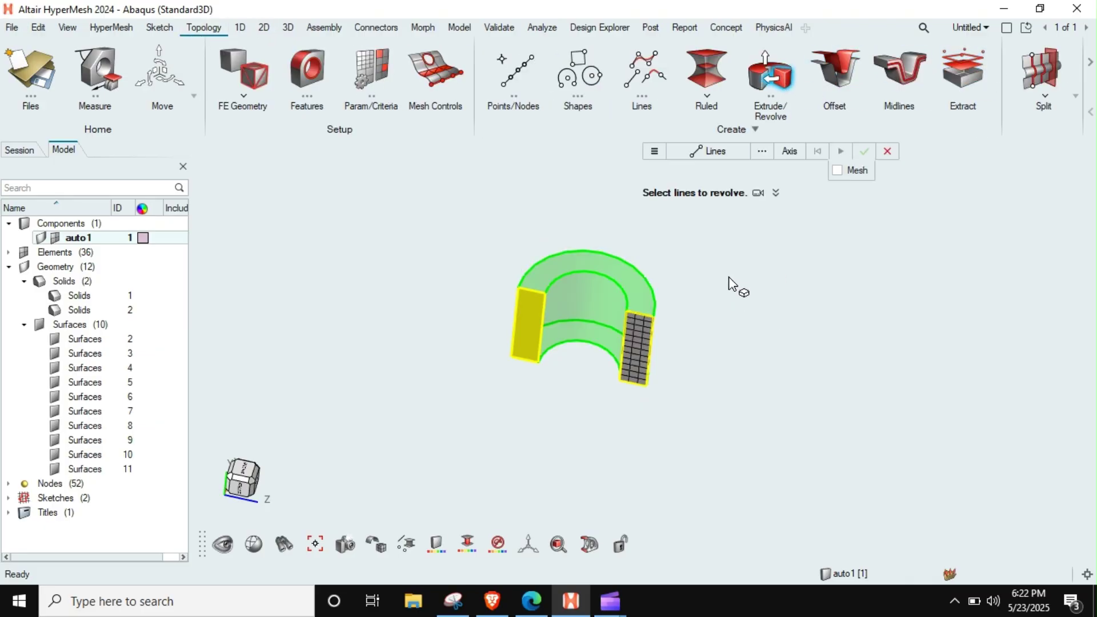
pyautogui.click(731, 152)
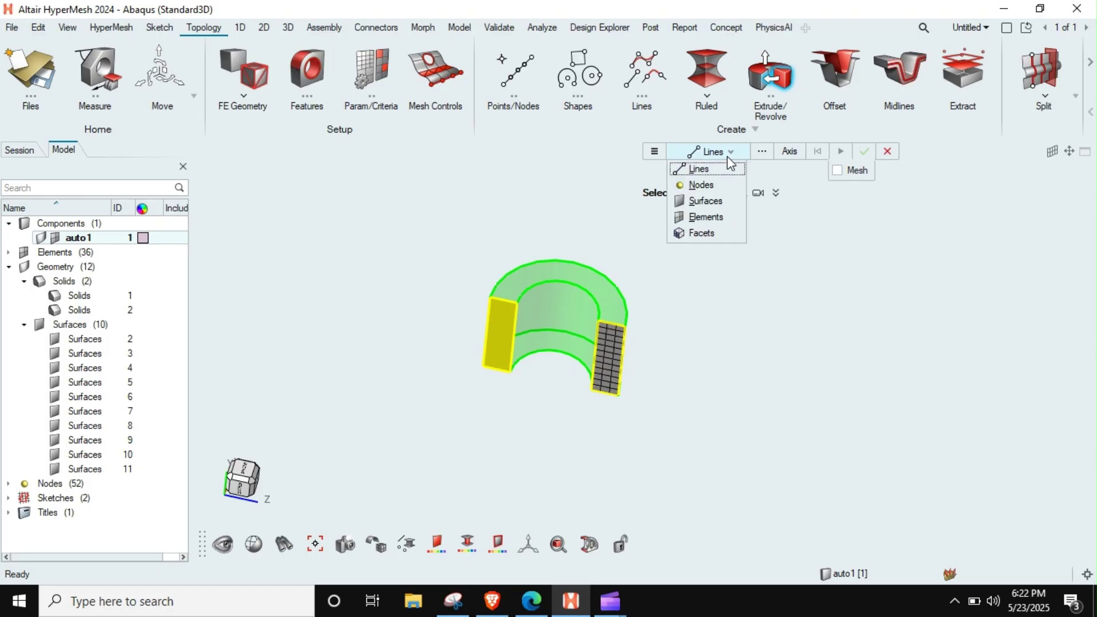
pyautogui.click(706, 218)
pyautogui.moveTo(738, 275); pyautogui.dragTo(550, 449)
pyautogui.click(797, 152)
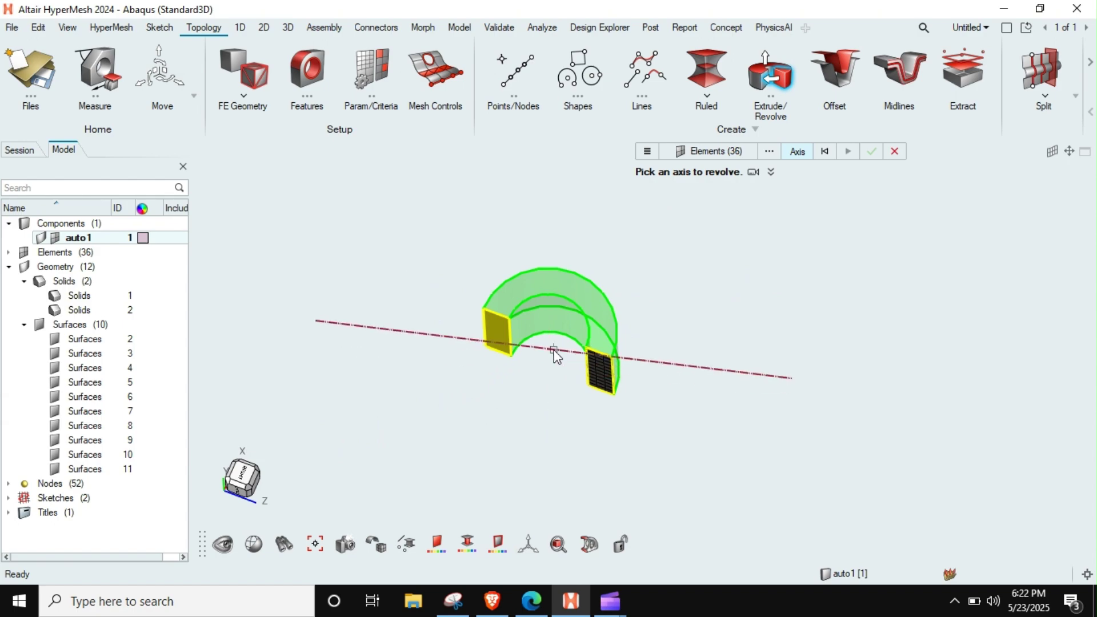
pyautogui.click(772, 152)
pyautogui.click(1053, 283)
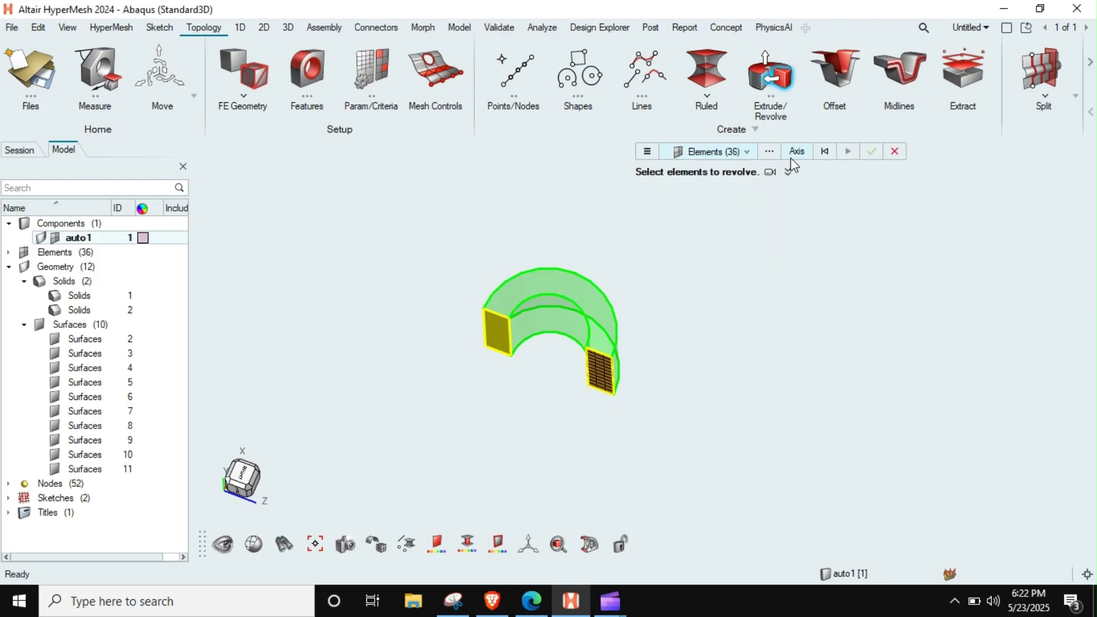
pyautogui.click(796, 152)
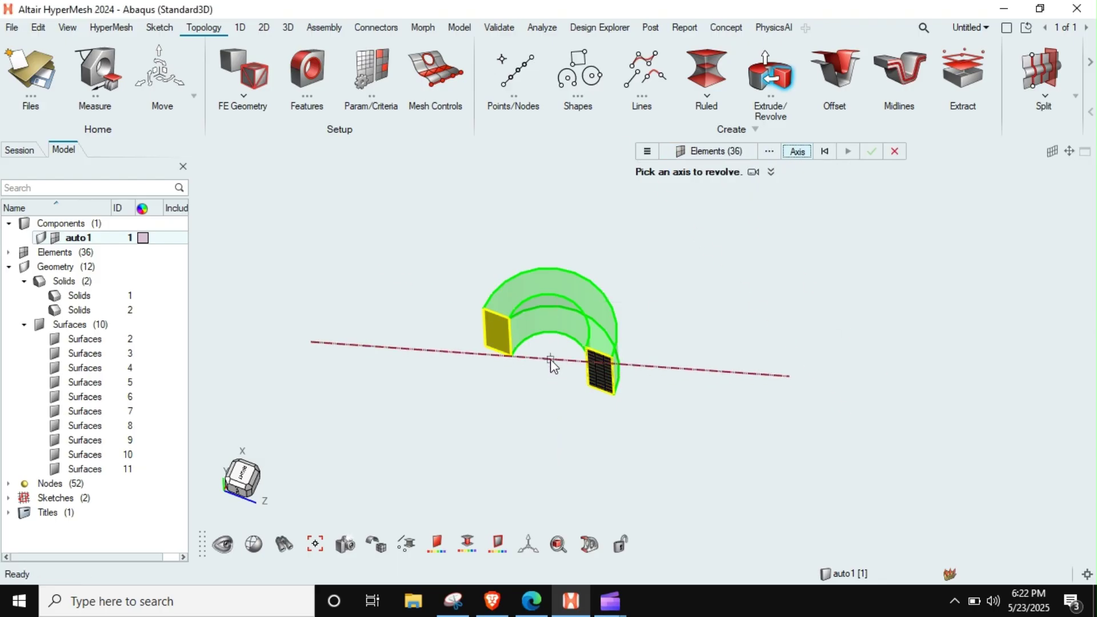
pyautogui.press('Escape')
pyautogui.press('Escape')
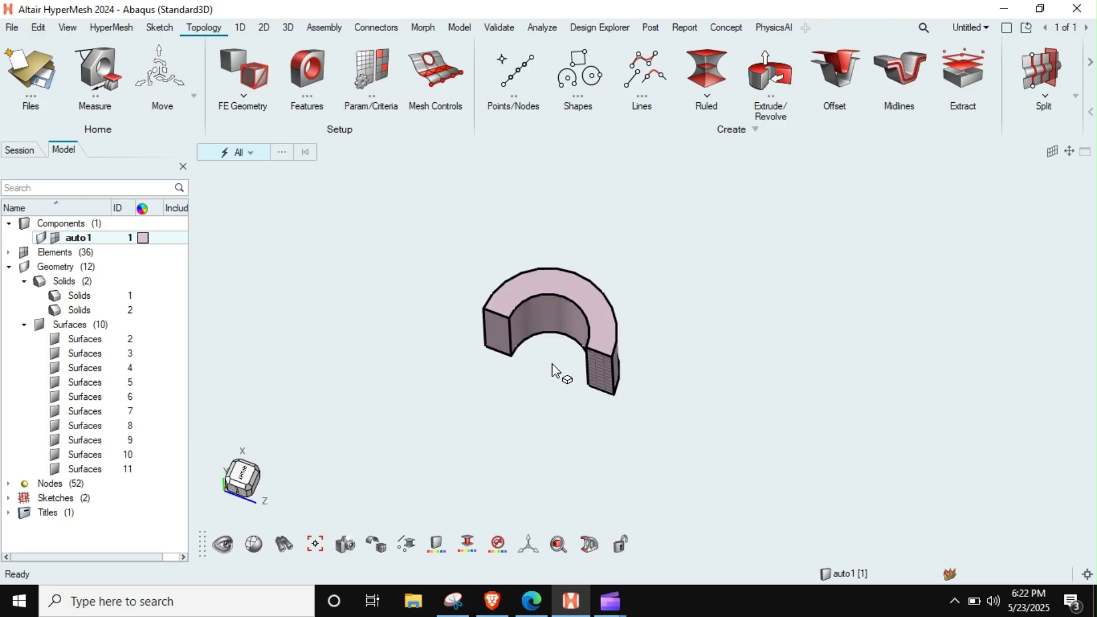
# Create a free node at the centre of the half cylinder's inner arc on the upper face
pyautogui.scroll(5, 559, 337)
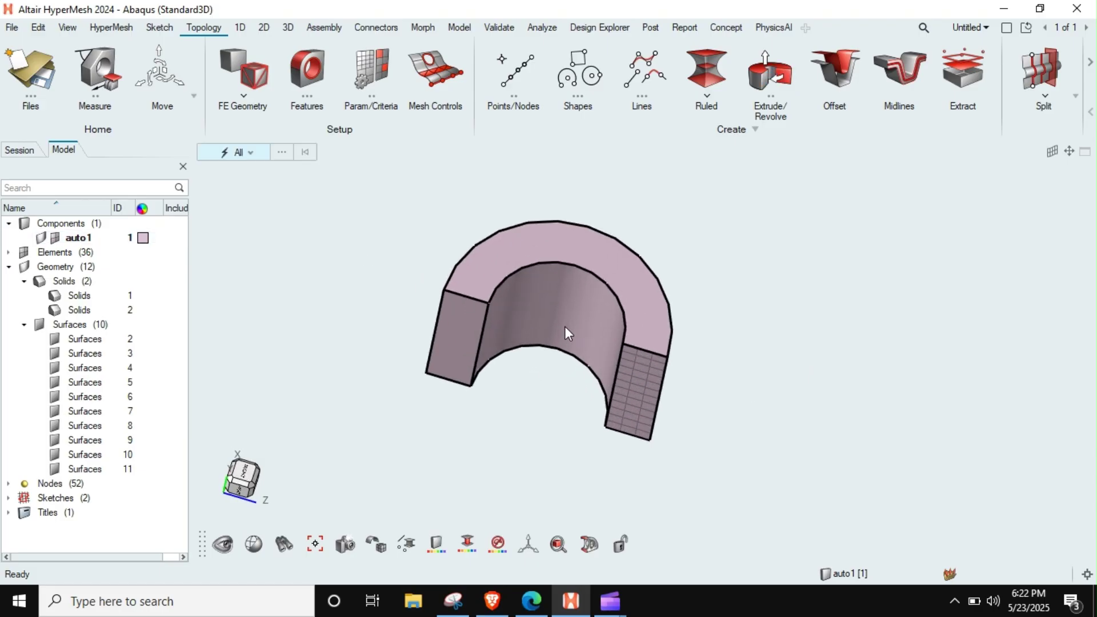
pyautogui.press('F8')
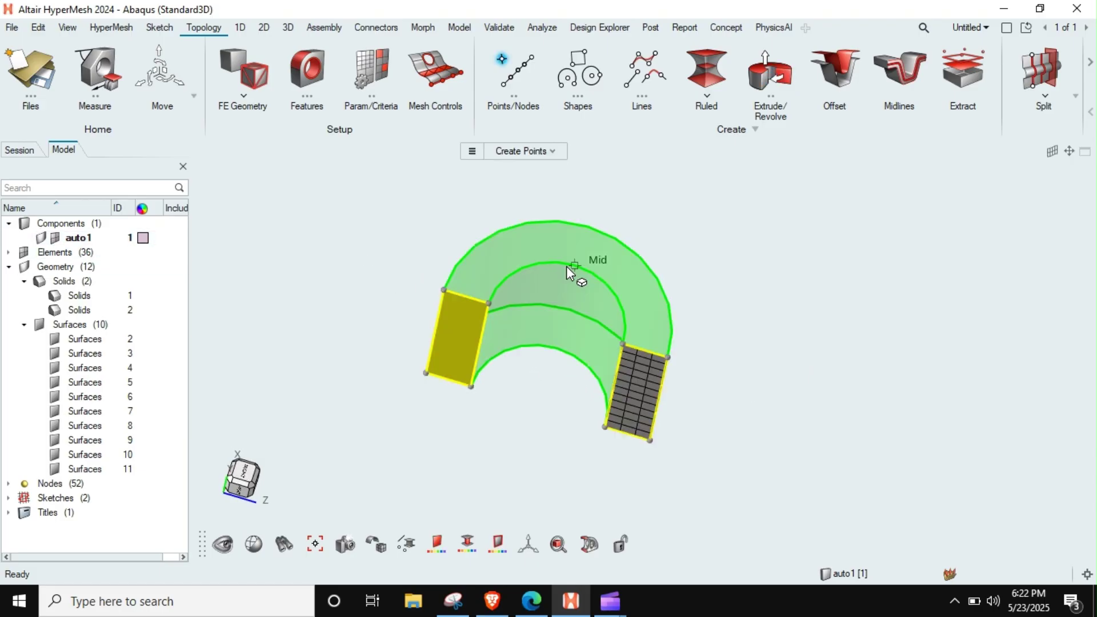
pyautogui.click(511, 153)
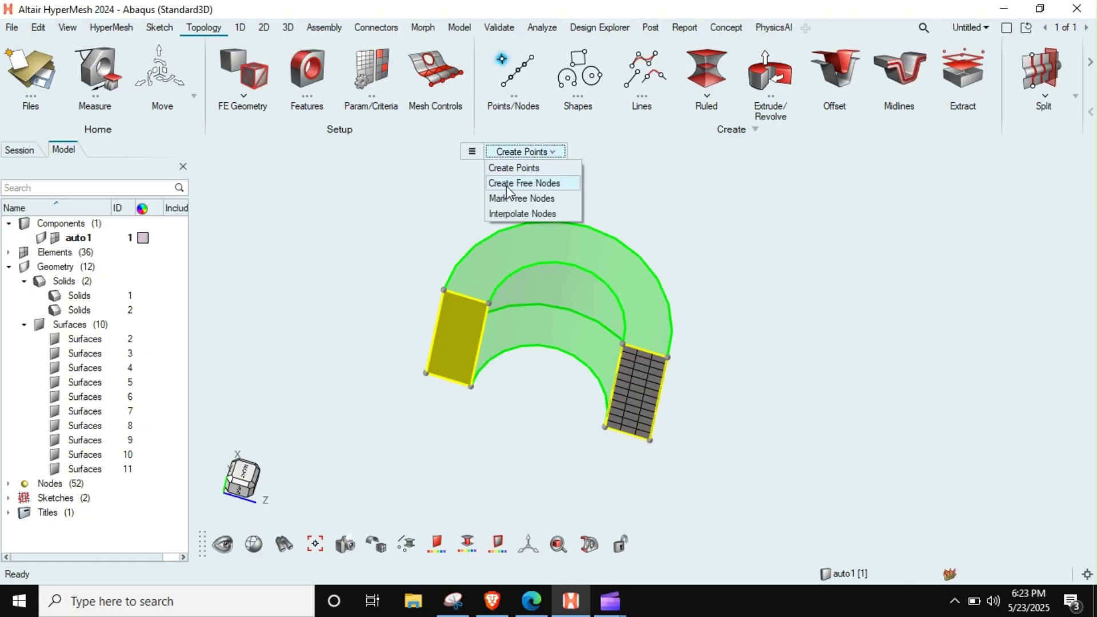
pyautogui.click(506, 183)
pyautogui.click(623, 345)
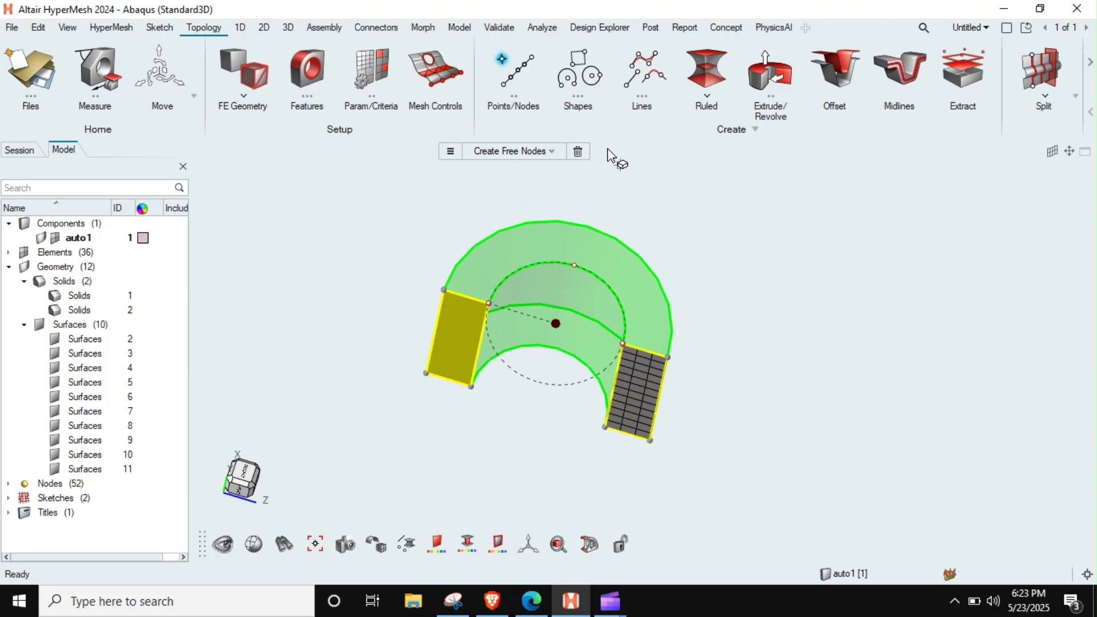
pyautogui.press('Escape')
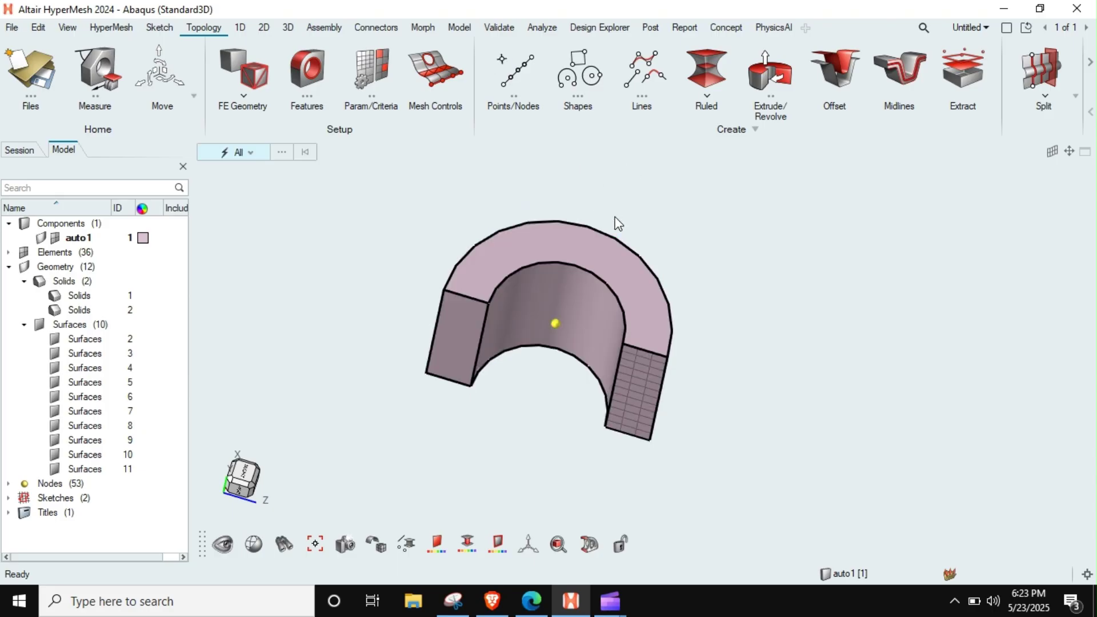
# Revolve the 2D elements on the cut face 360 degrees around the axis at the centre node, using 20 divisions
pyautogui.scroll(-3, 614, 216)
pyautogui.moveTo(625, 228); pyautogui.dragTo(601, 232, button='middle')
pyautogui.scroll(4, 577, 289)
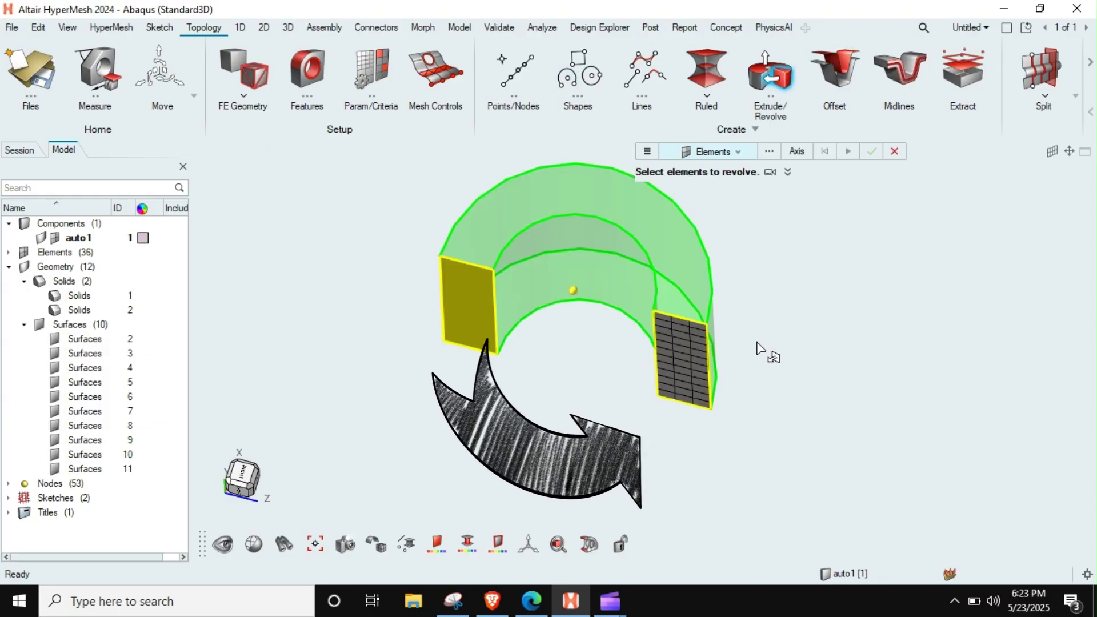
pyautogui.moveTo(855, 257); pyautogui.dragTo(594, 506)
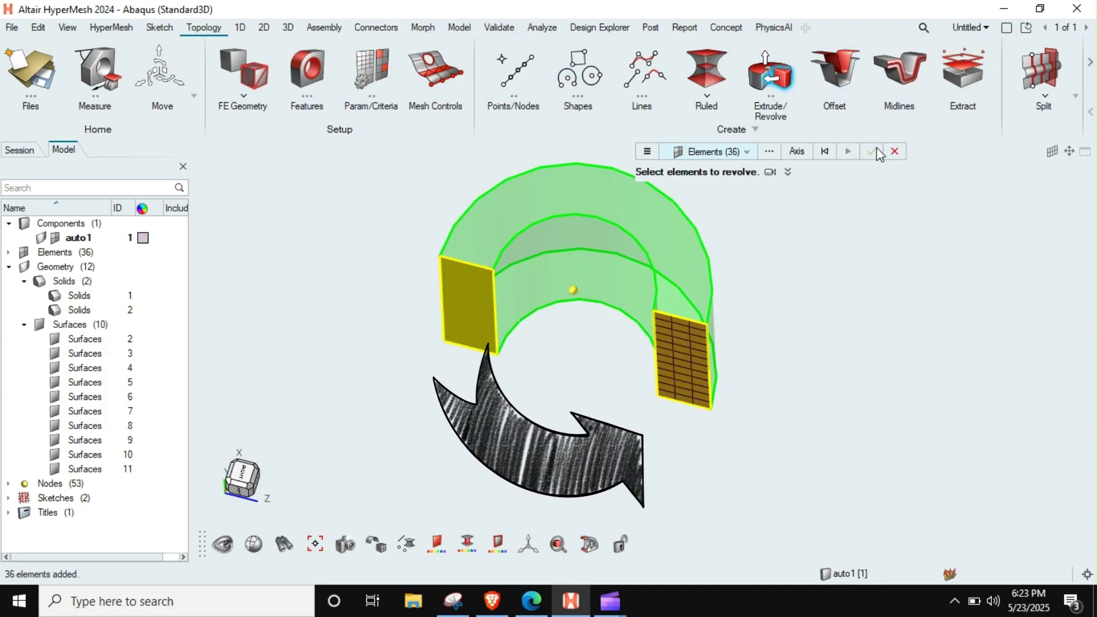
pyautogui.click(797, 151)
pyautogui.click(573, 290)
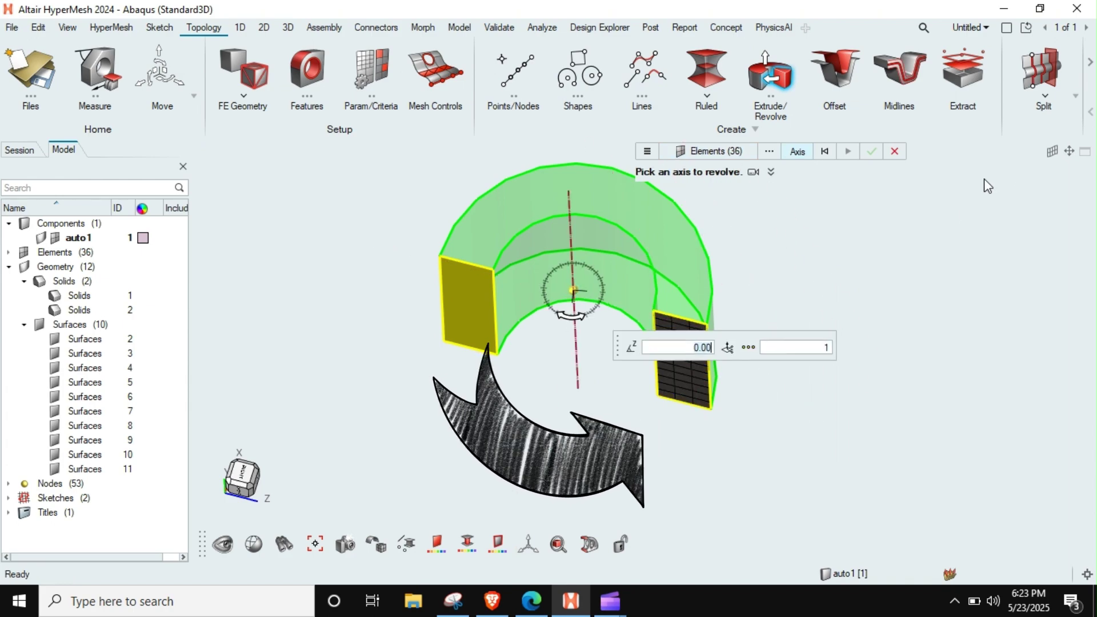
pyautogui.write('360')
pyautogui.press('Return')
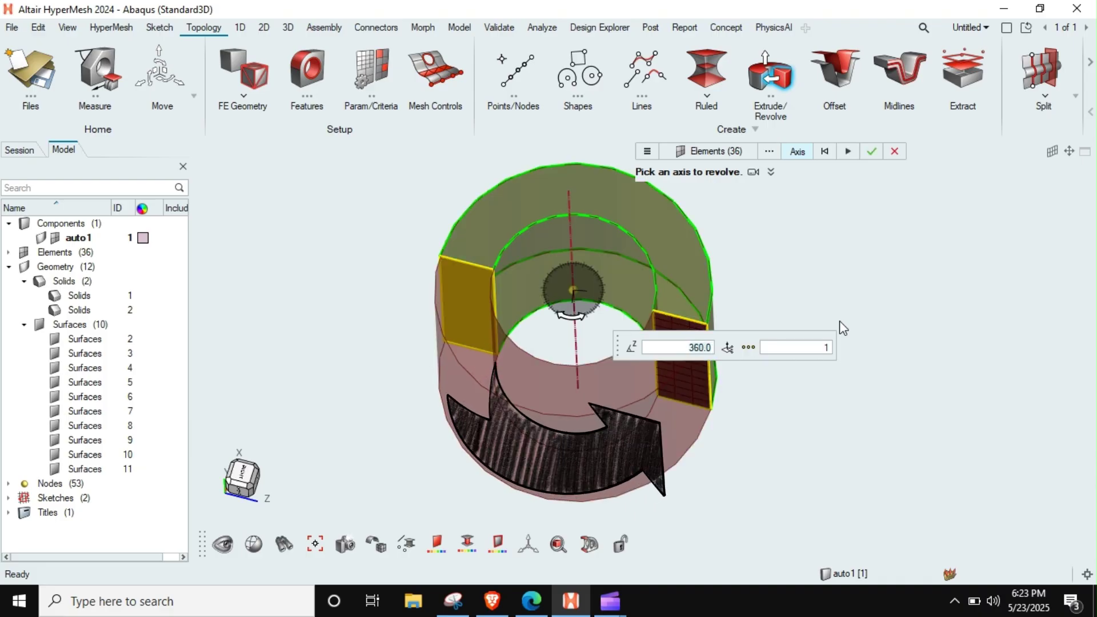
pyautogui.moveTo(657, 278)
pyautogui.keyDown('ctrl'); pyautogui.mouseDown()
pyautogui.moveTo(712, 269)
pyautogui.moveTo(672, 271)
pyautogui.mouseUp(); pyautogui.keyUp('ctrl')
pyautogui.click(822, 353)
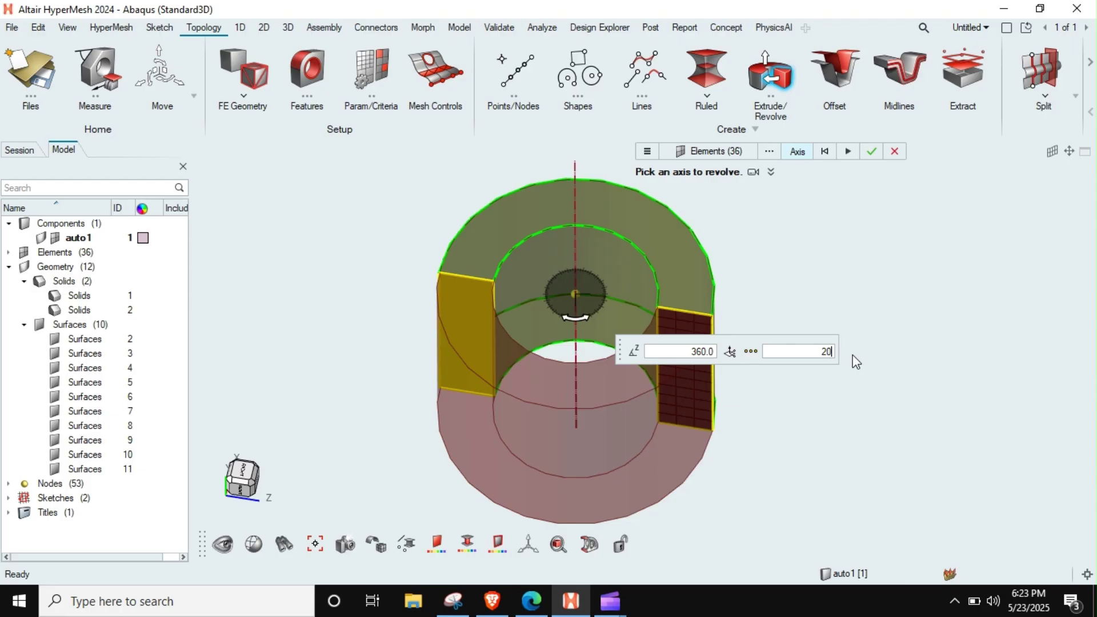
pyautogui.click(872, 152)
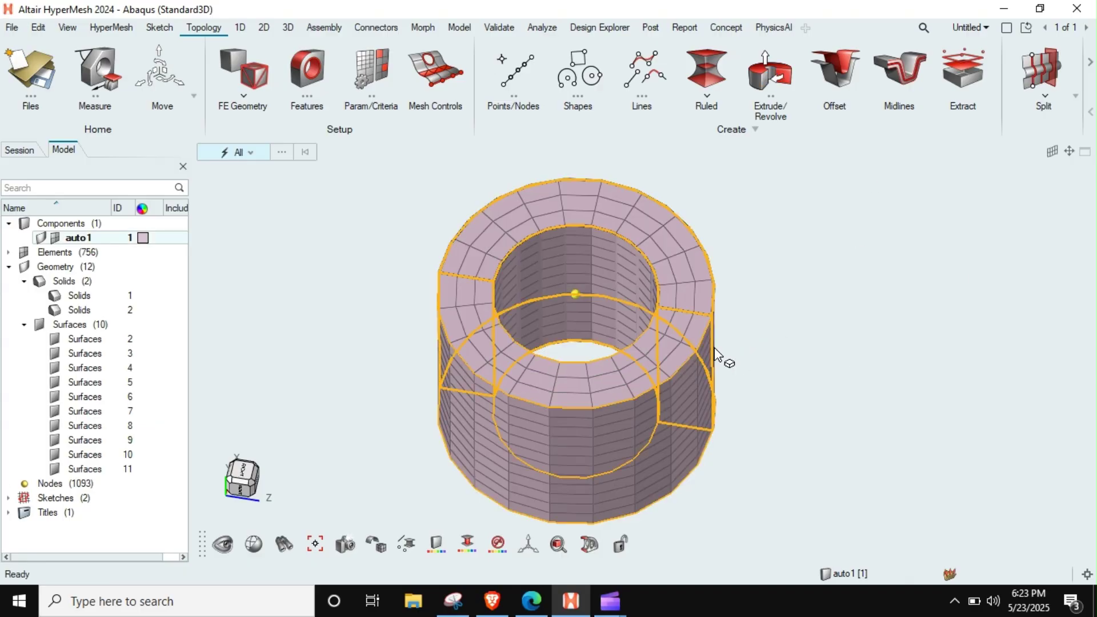
# Isolate the 2D elements from the revolved hollow cylinder mesh
pyautogui.scroll(-2, 714, 313)
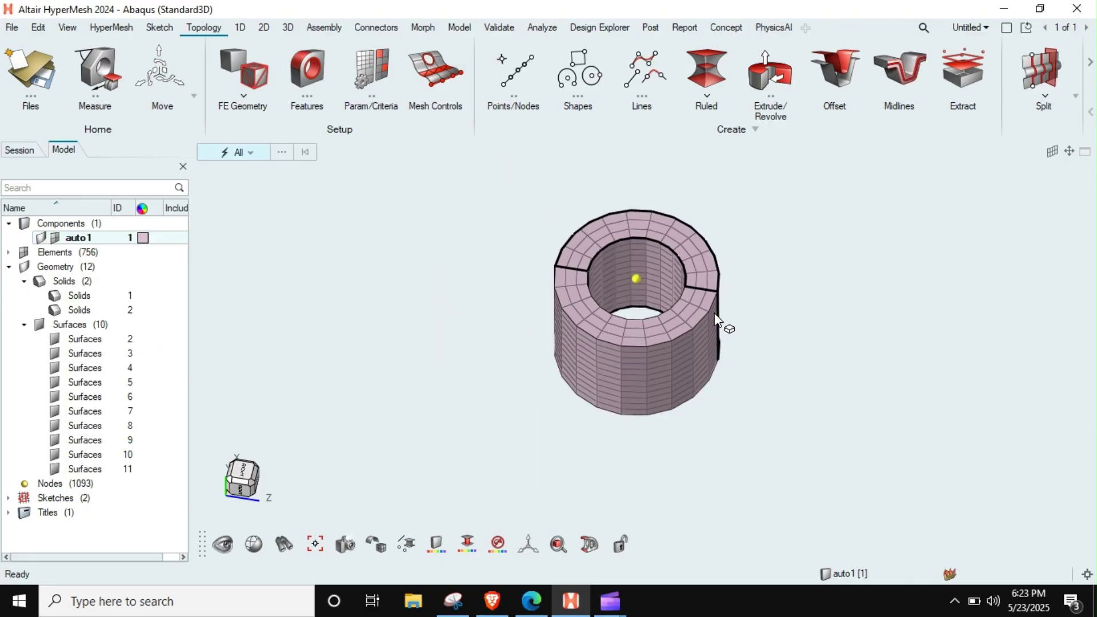
pyautogui.moveTo(714, 313); pyautogui.dragTo(678, 297, button='middle')
pyautogui.moveTo(612, 333); pyautogui.dragTo(735, 269, button='middle')
pyautogui.scroll(2, 718, 289)
pyautogui.scroll(-2, 711, 288)
pyautogui.moveTo(709, 302); pyautogui.dragTo(640, 300, button='right')
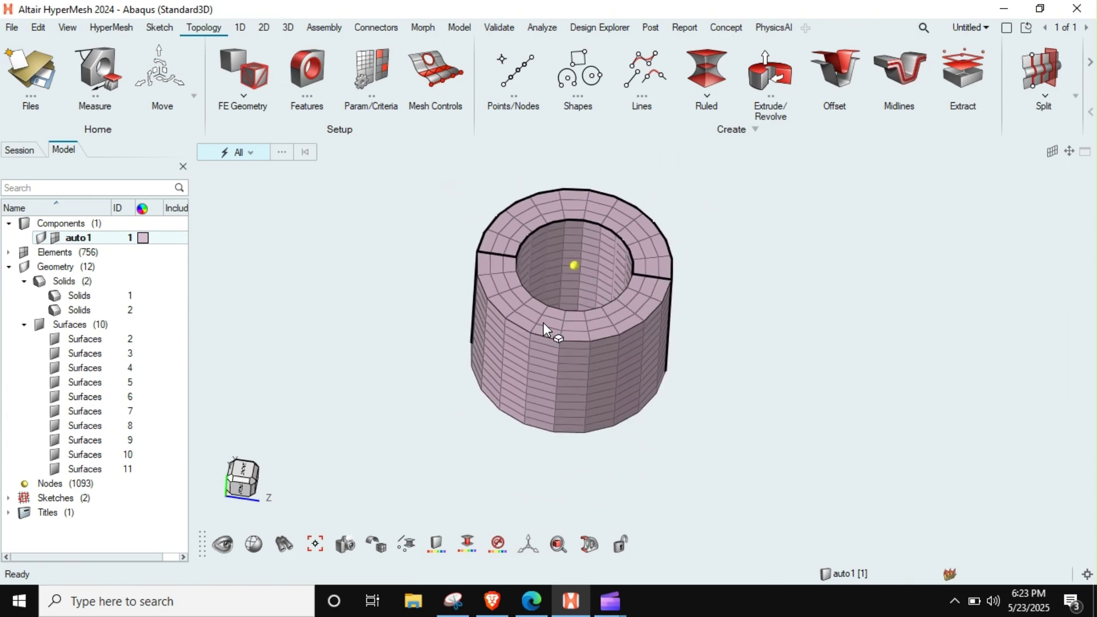
pyautogui.click(8, 252)
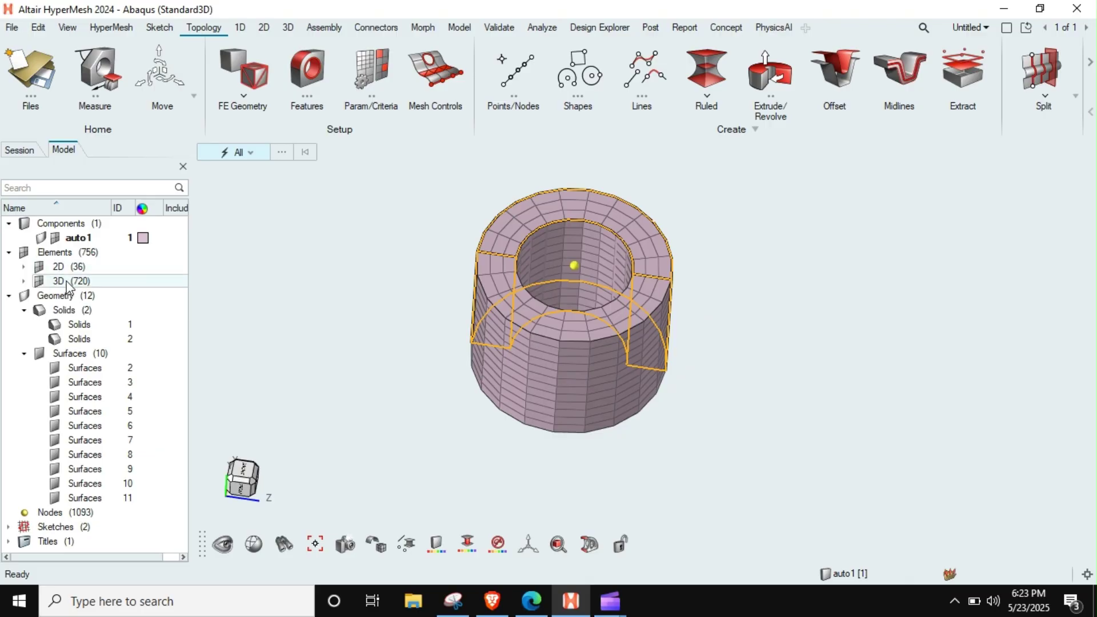
pyautogui.rightClick(61, 269)
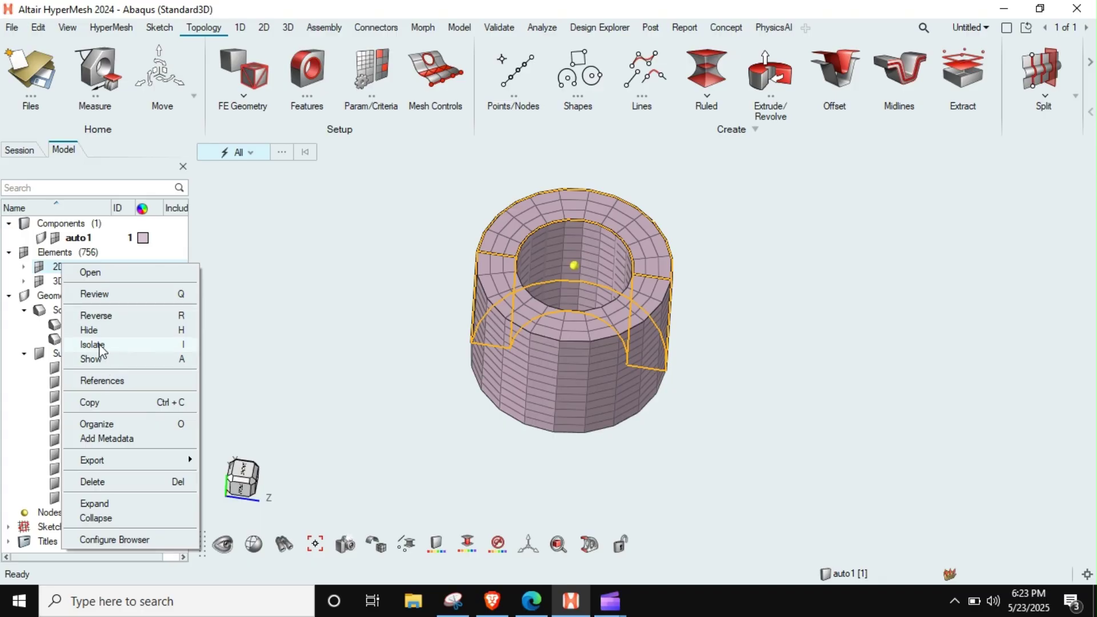
pyautogui.rightClick(137, 339)
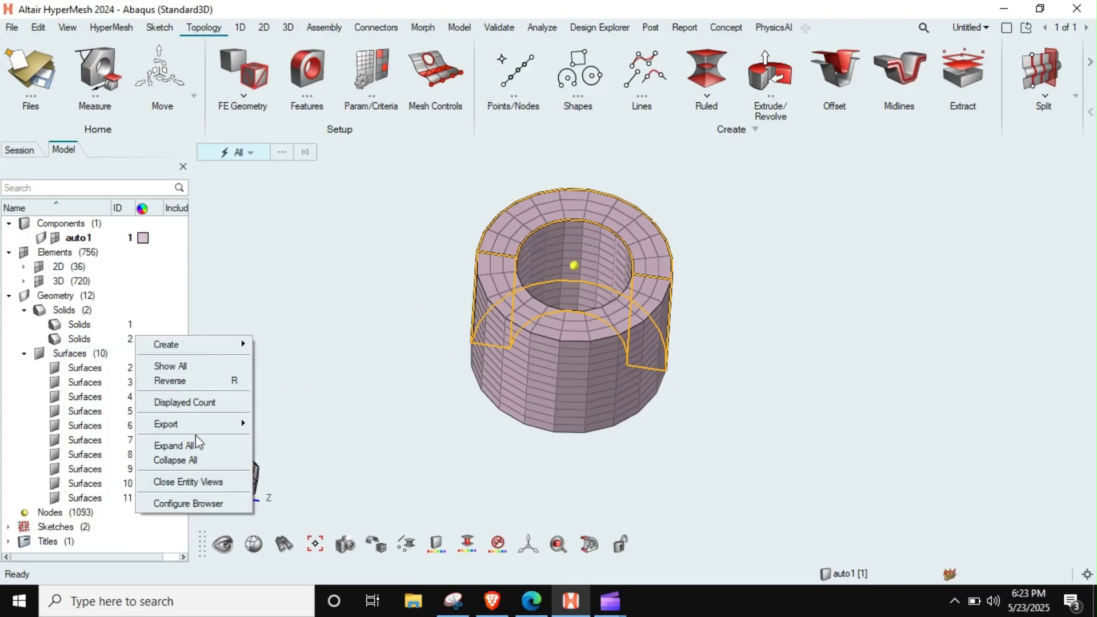
pyautogui.rightClick(75, 267)
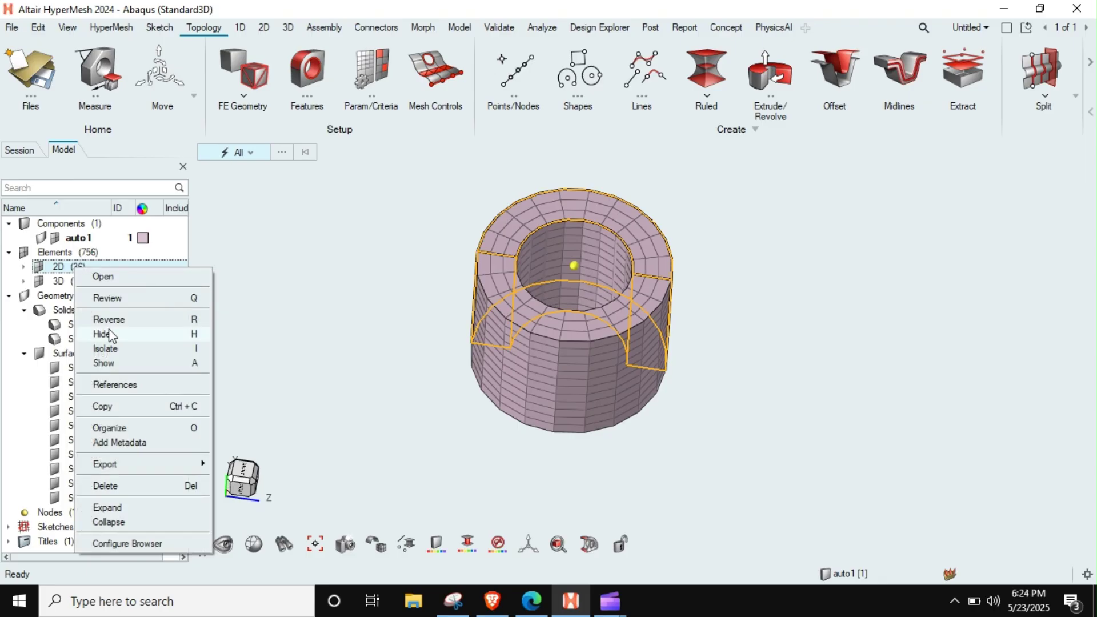
pyautogui.click(110, 350)
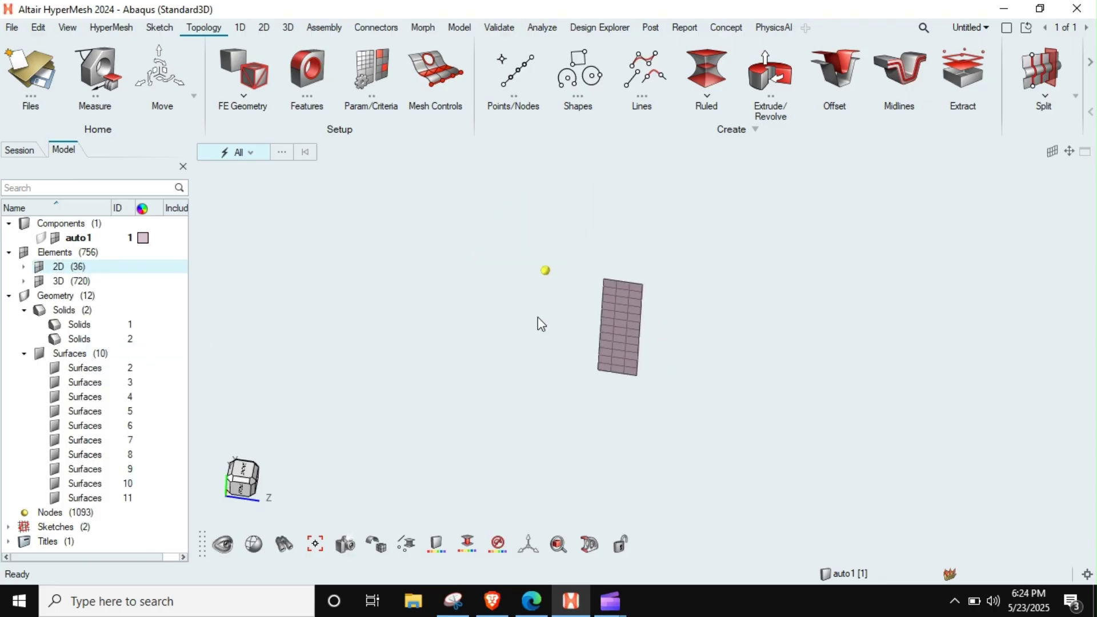
# Delete the isolated 2D elements and display the 3D elements of the auto1 component again
pyautogui.moveTo(722, 209); pyautogui.dragTo(487, 424)
pyautogui.press('Delete')
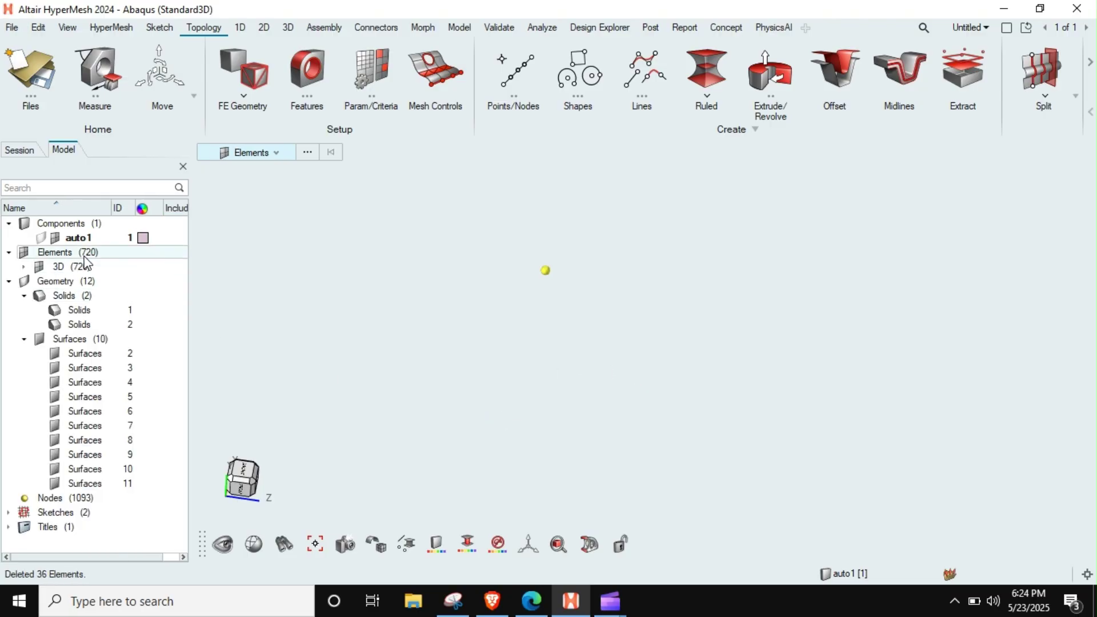
pyautogui.click(55, 237)
pyautogui.click(54, 236)
pyautogui.click(54, 236)
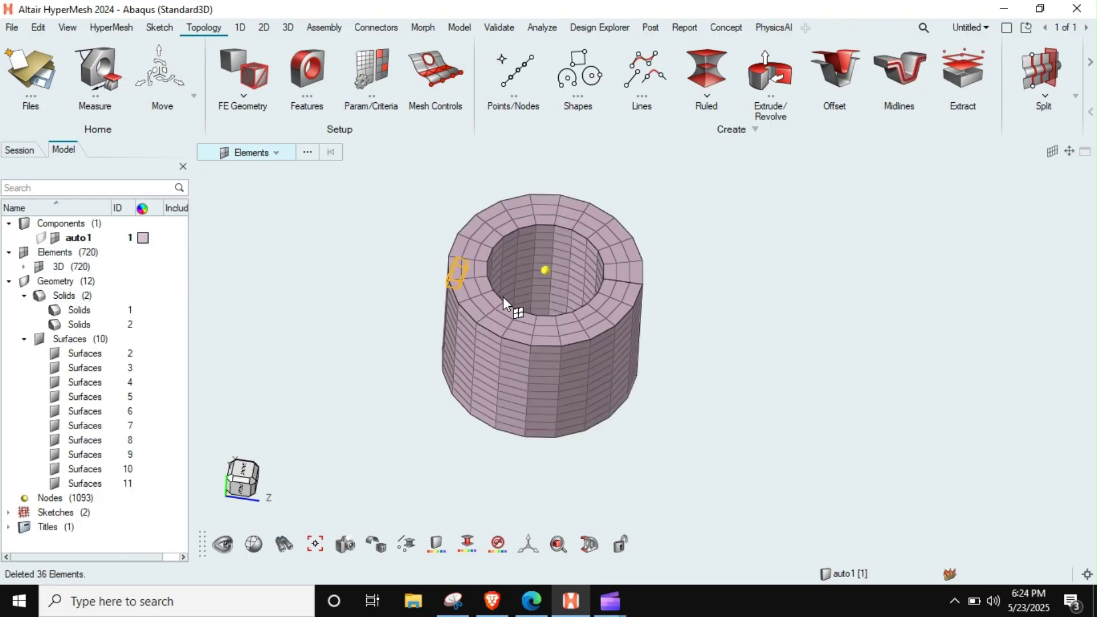
# Examine the remaining 3D mesh of the hollow cylinder up close and from another angle
pyautogui.moveTo(571, 304); pyautogui.dragTo(522, 304, button='right')
pyautogui.scroll(3, 534, 296)
pyautogui.scroll(-4, 533, 296)
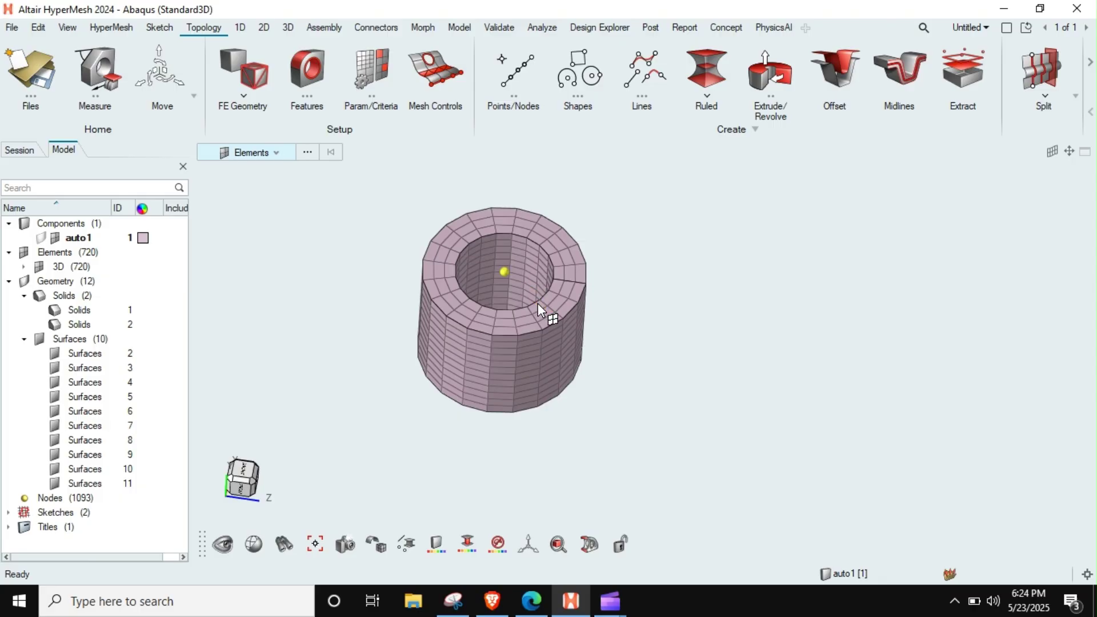
pyautogui.moveTo(537, 304); pyautogui.dragTo(522, 327, button='middle')
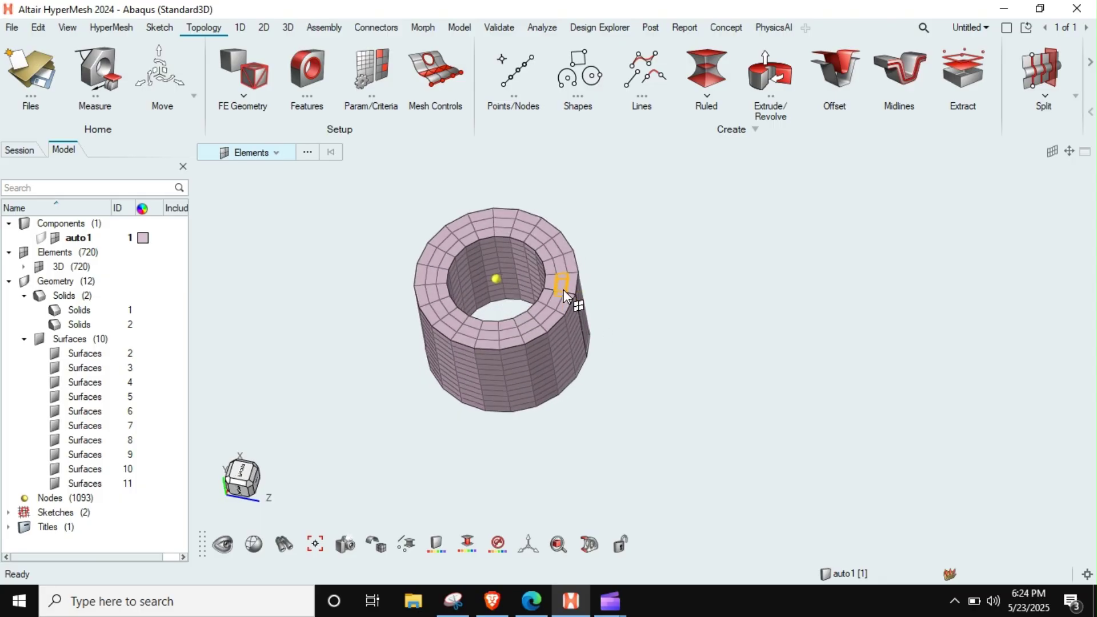
pyautogui.scroll(-2, 556, 303)
pyautogui.moveTo(557, 298); pyautogui.dragTo(548, 312, button='right')
pyautogui.scroll(5, 548, 312)
pyautogui.scroll(-4, 548, 312)
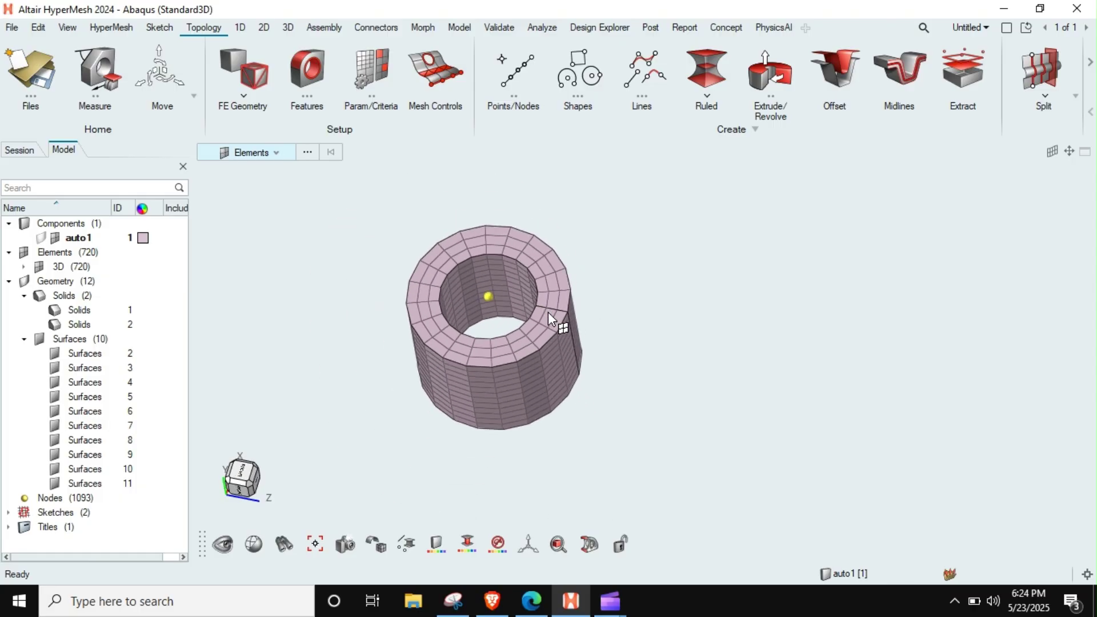
# Equivalence the duplicate nodes of all the cylinder's 3D elements with a tolerance of 0.02
pyautogui.click(434, 27)
pyautogui.click(459, 27)
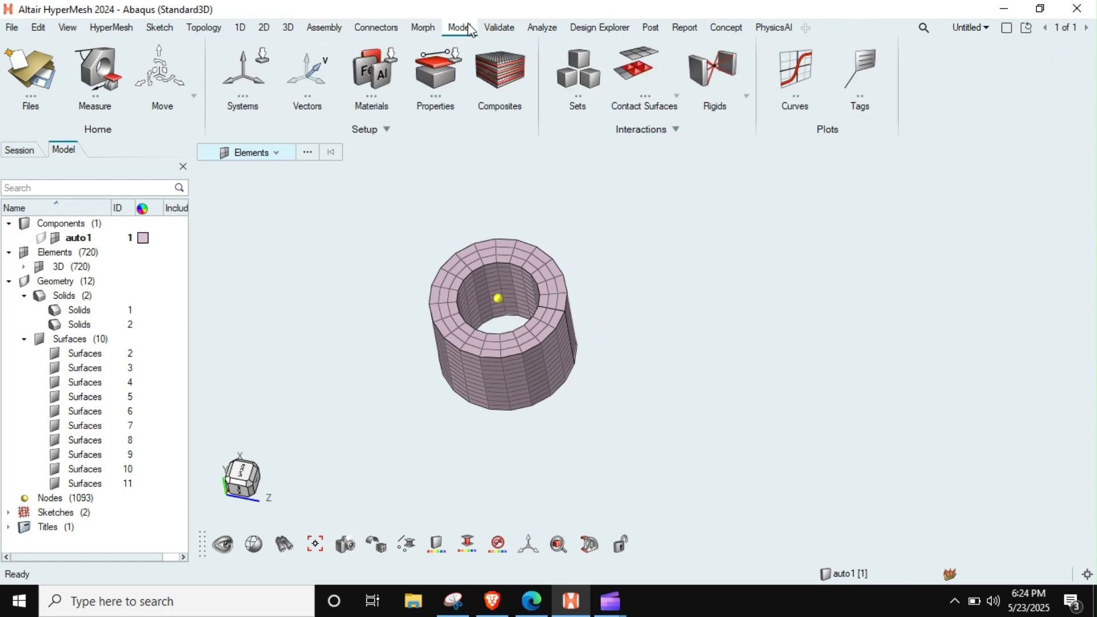
pyautogui.click(497, 28)
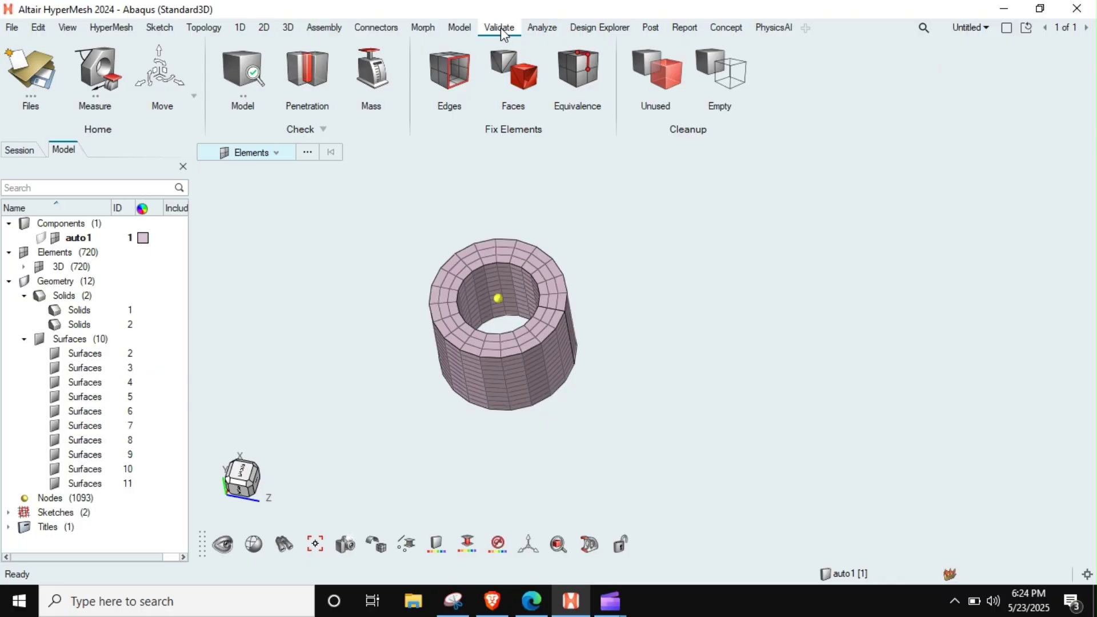
pyautogui.click(573, 67)
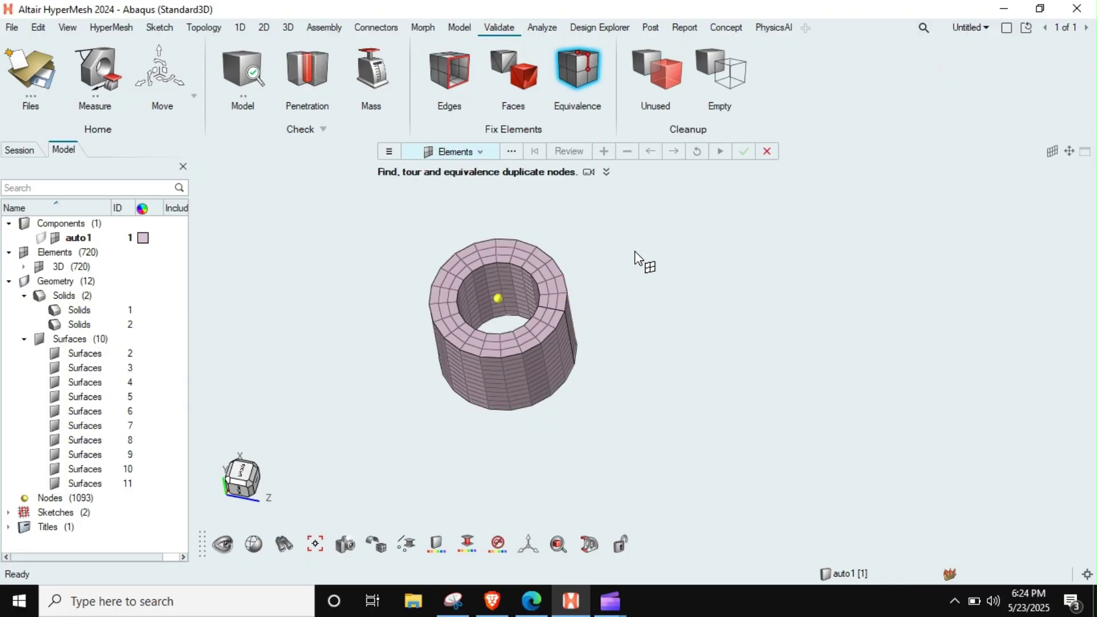
pyautogui.moveTo(626, 223); pyautogui.dragTo(365, 425)
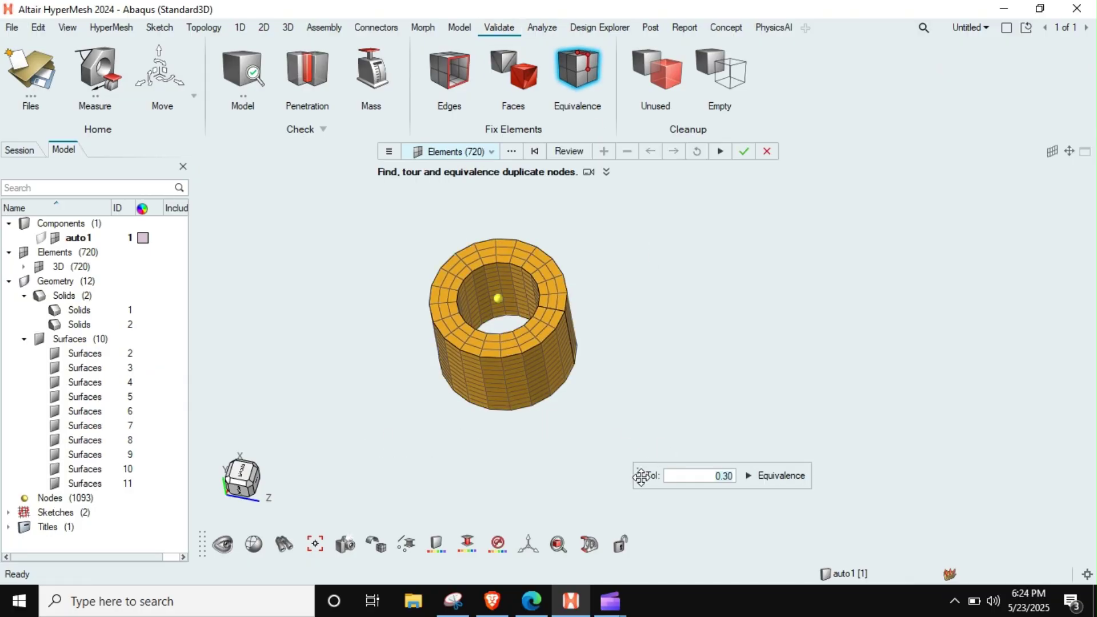
pyautogui.doubleClick(712, 476)
pyautogui.write('.02')
pyautogui.click(568, 151)
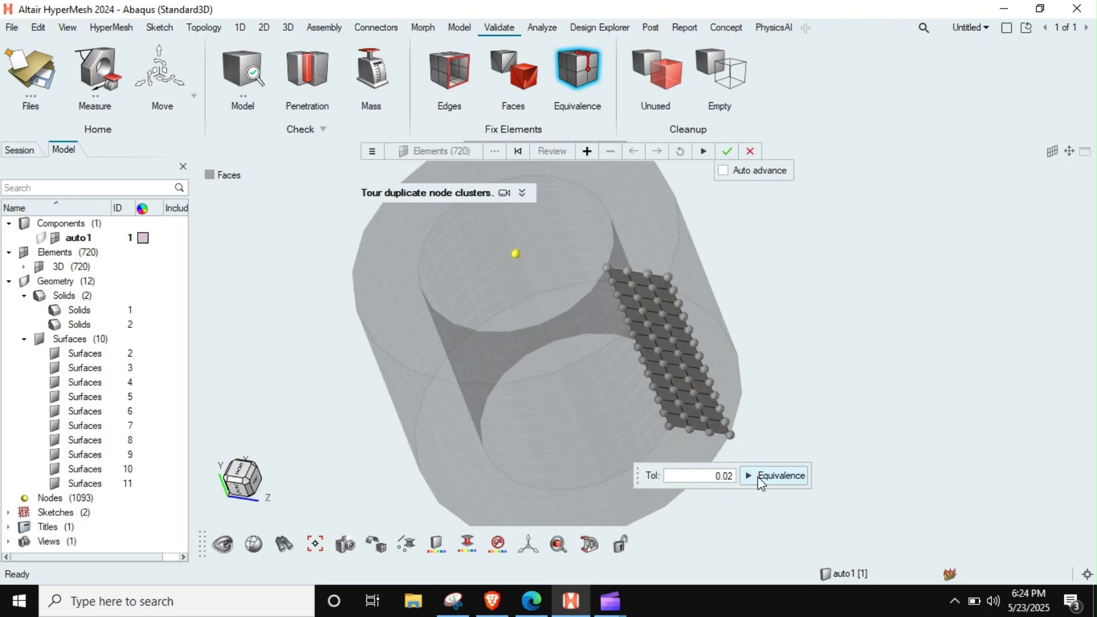
pyautogui.click(789, 480)
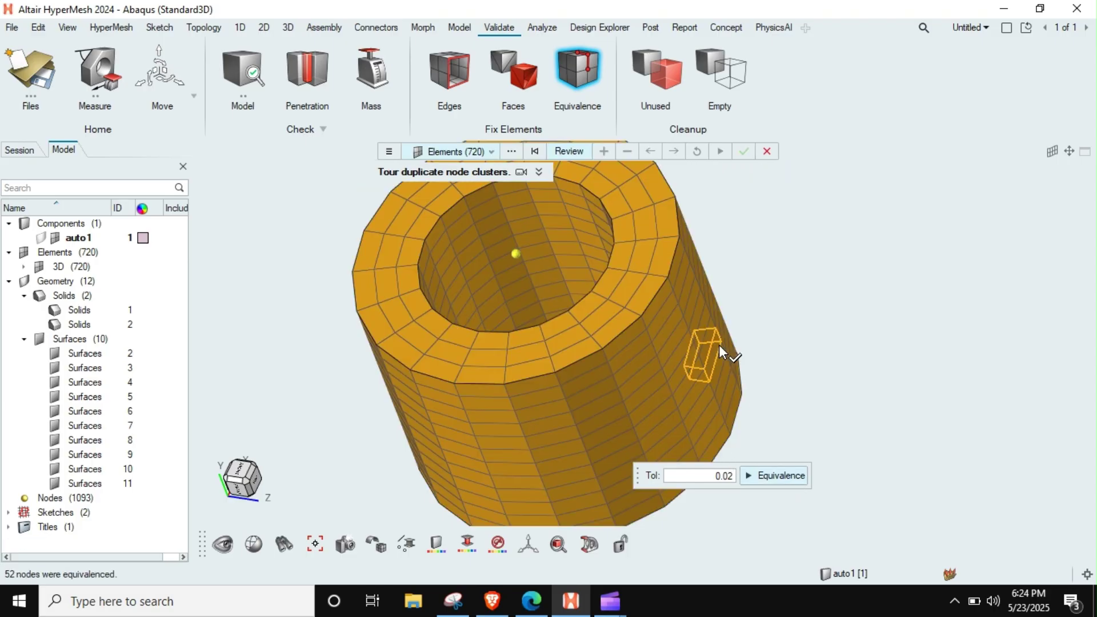
pyautogui.scroll(-3, 697, 331)
pyautogui.press('Escape')
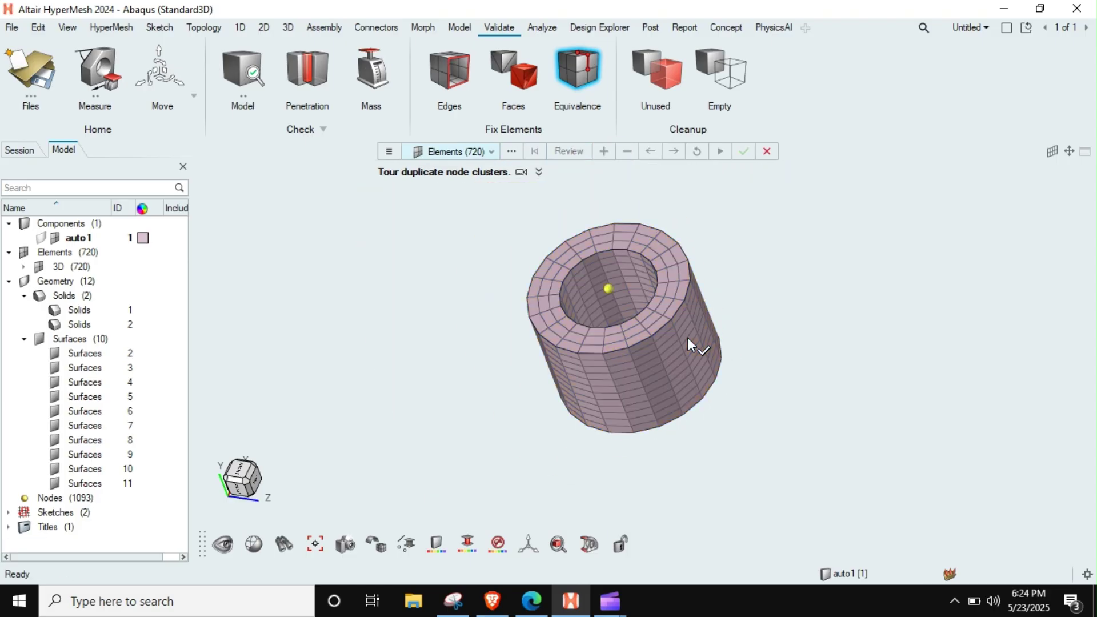
# Examine the finished hexahedral mesh of the hollow cylinder from several angles
pyautogui.moveTo(713, 312); pyautogui.dragTo(646, 319, button='middle')
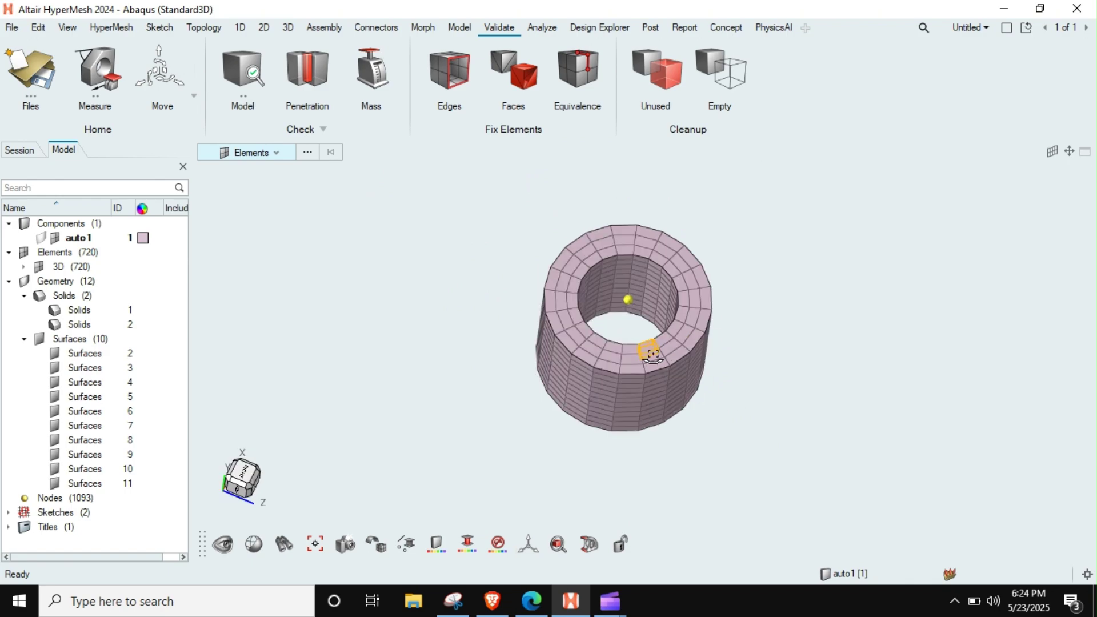
pyautogui.keyDown('ctrl'); pyautogui.moveTo(647, 349); pyautogui.dragTo(533, 306); pyautogui.keyUp('ctrl')
pyautogui.scroll(1, 533, 306)
pyautogui.scroll(-3, 539, 309)
pyautogui.moveTo(542, 313)
pyautogui.mouseDown(button='middle')
pyautogui.moveTo(558, 371)
pyautogui.moveTo(551, 317)
pyautogui.mouseUp(button='middle')
pyautogui.keyDown('ctrl'); pyautogui.moveTo(552, 315); pyautogui.dragTo(565, 235); pyautogui.keyUp('ctrl')
pyautogui.scroll(2, 540, 310)
pyautogui.scroll(-1, 540, 311)
pyautogui.scroll(3, 543, 313)
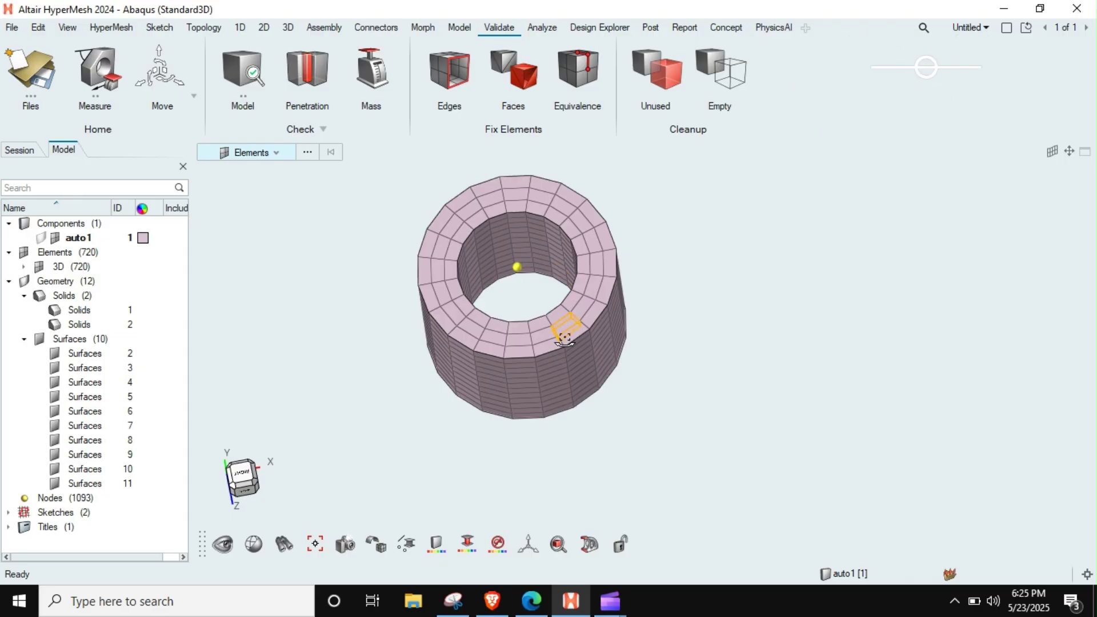
pyautogui.keyDown('ctrl'); pyautogui.moveTo(561, 326); pyautogui.dragTo(581, 290); pyautogui.keyUp('ctrl')
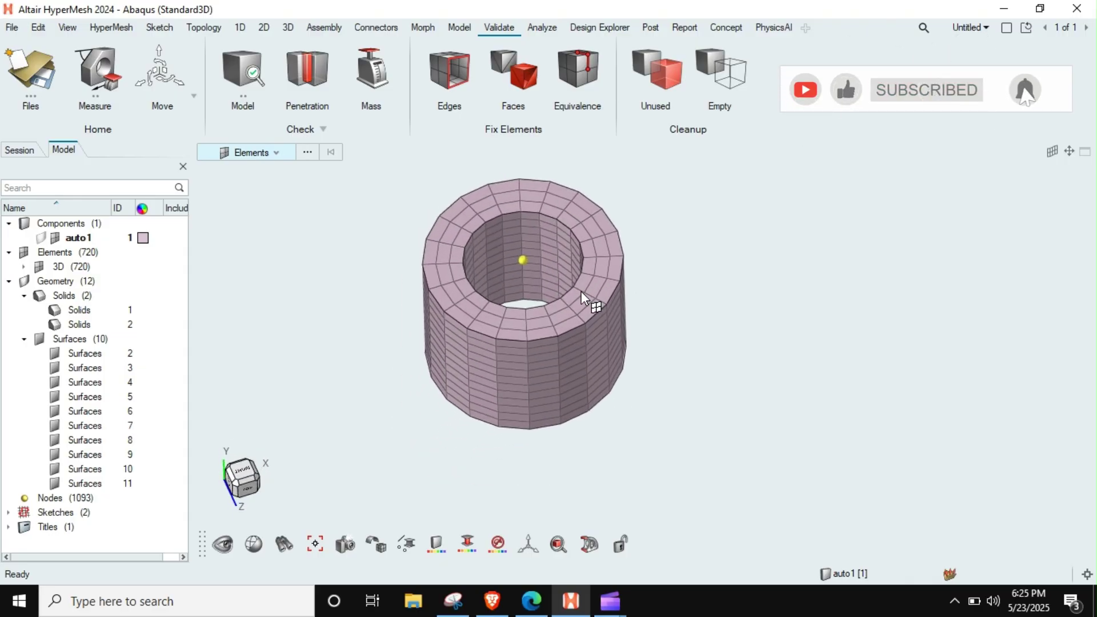